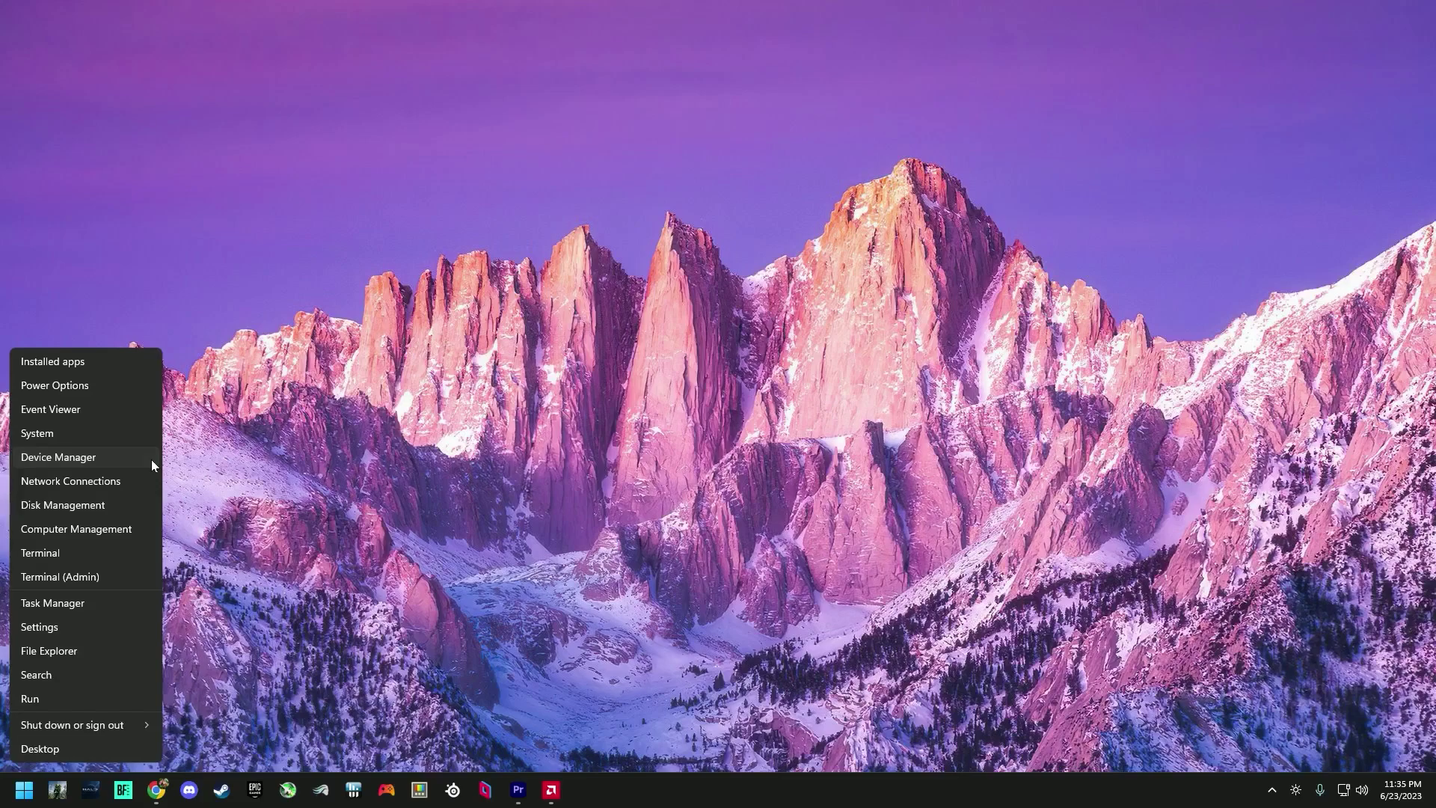
Step: Open the Realtek Gaming 2.5GbE adapter's Advanced properties from Device Manager's network adapters
click(151, 459)
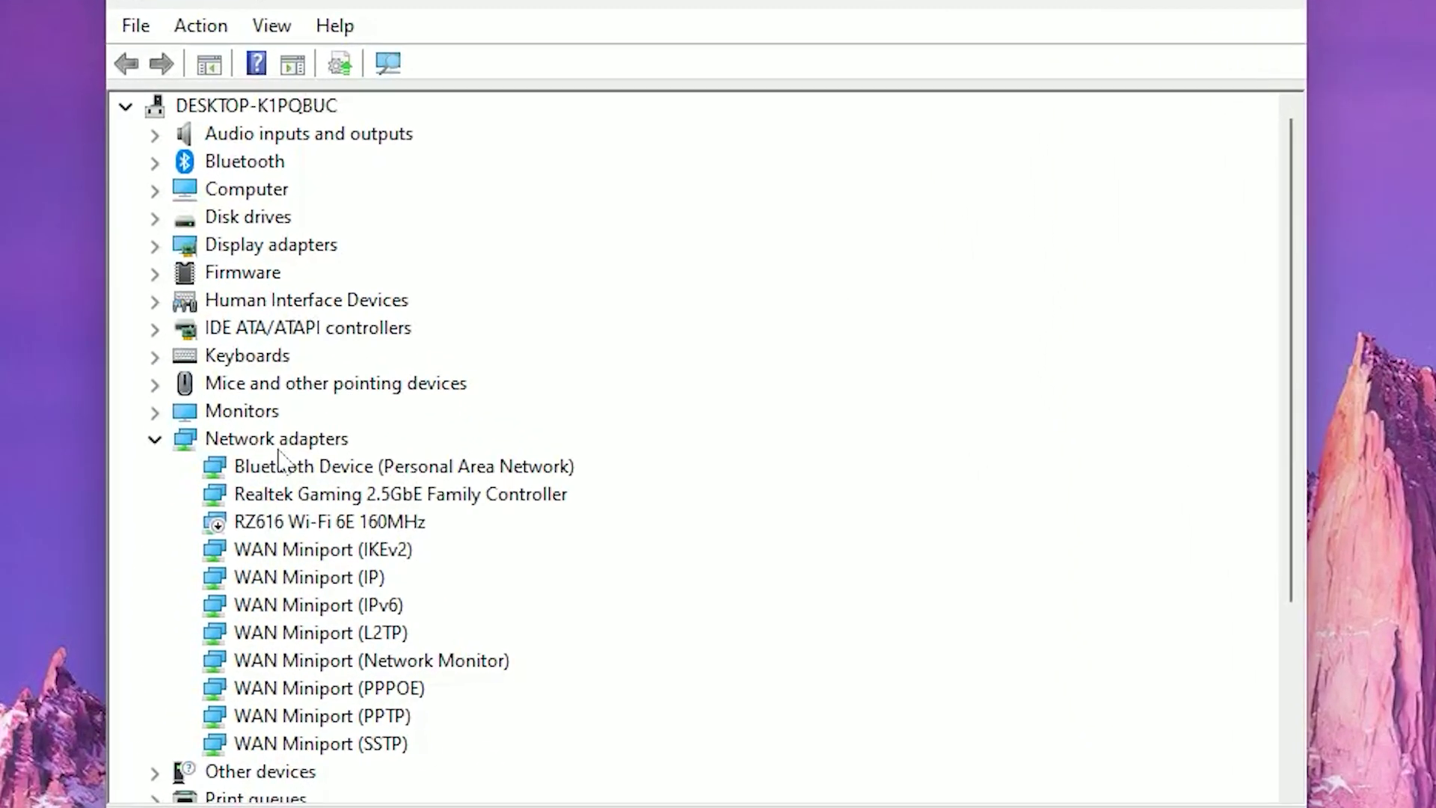
click(370, 500)
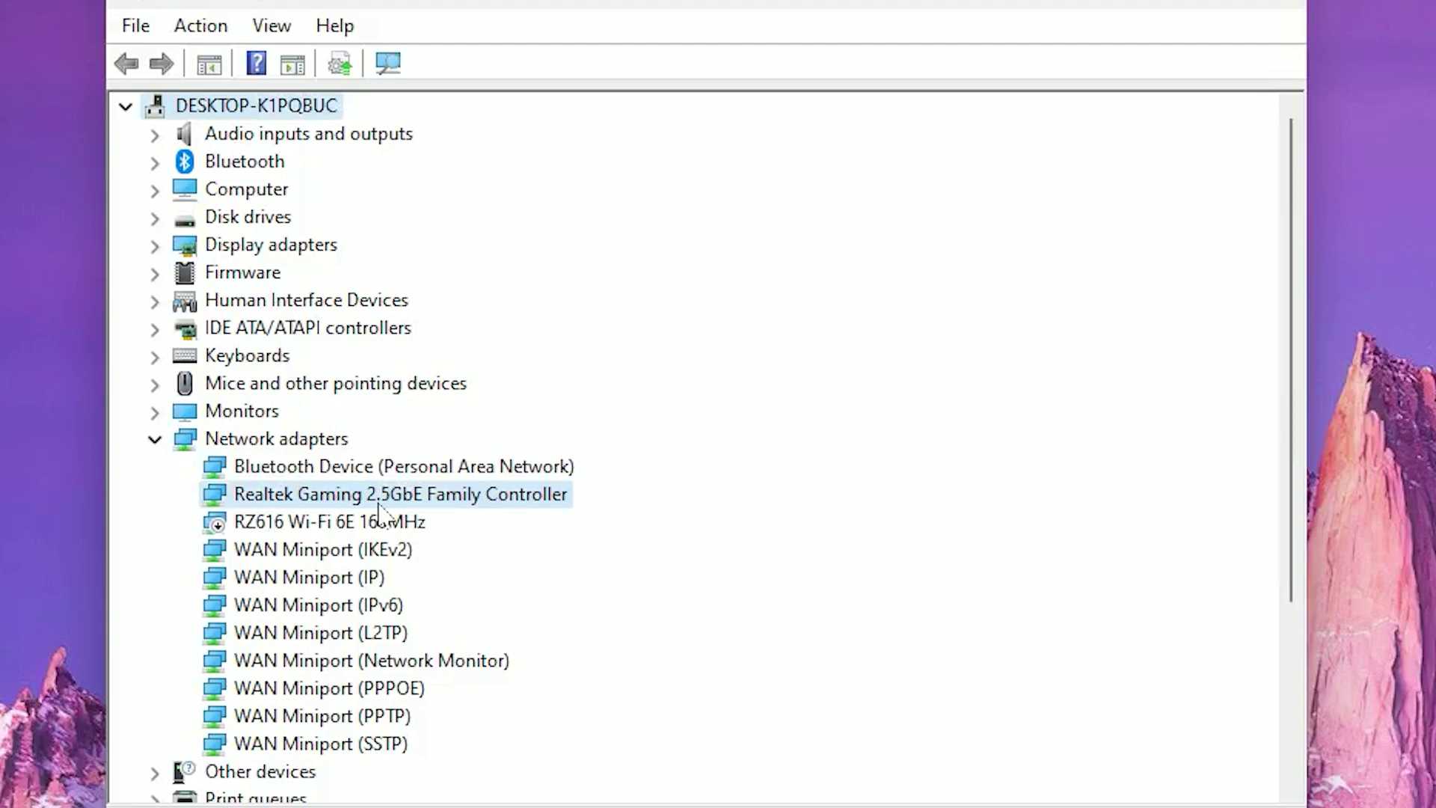
double_click(488, 507)
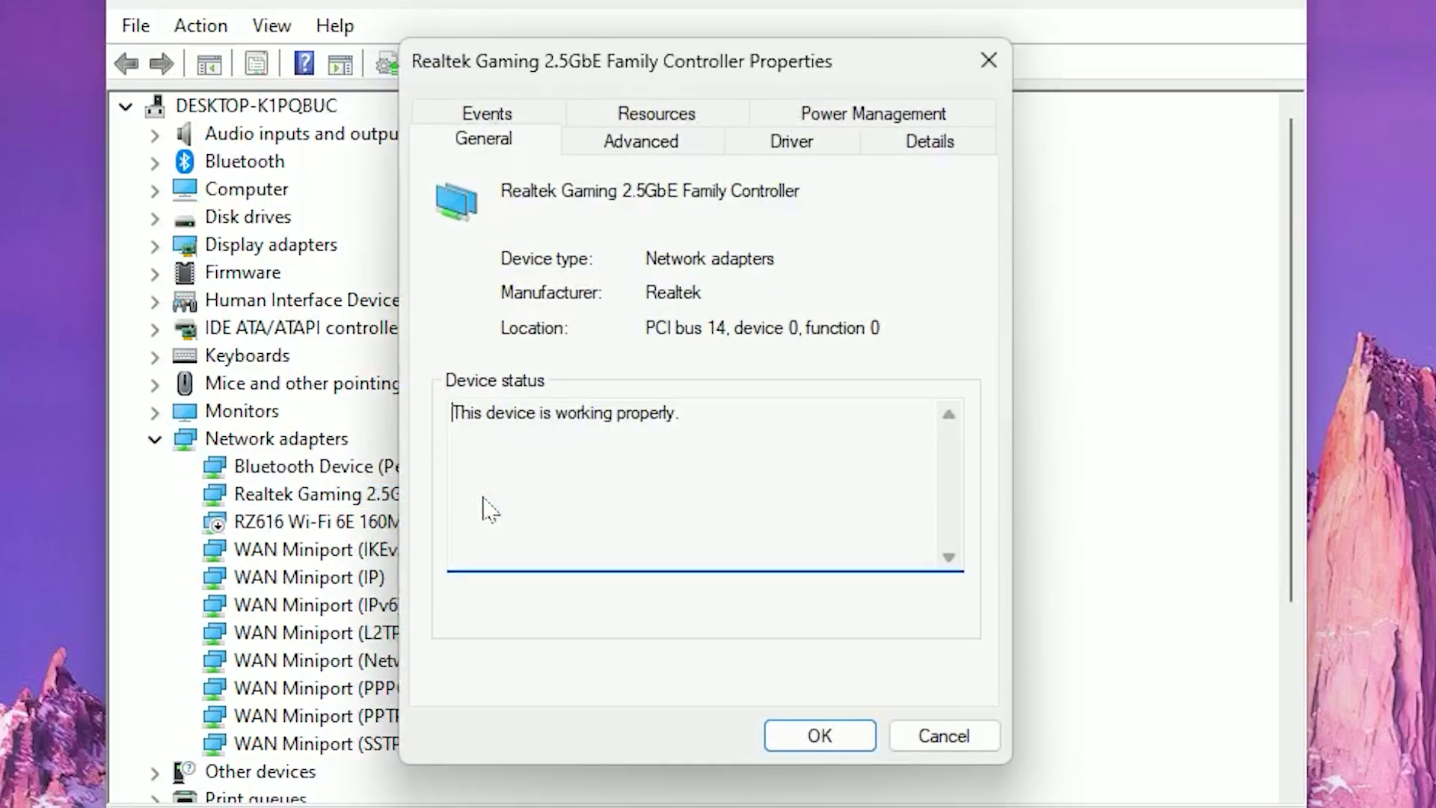
click(658, 152)
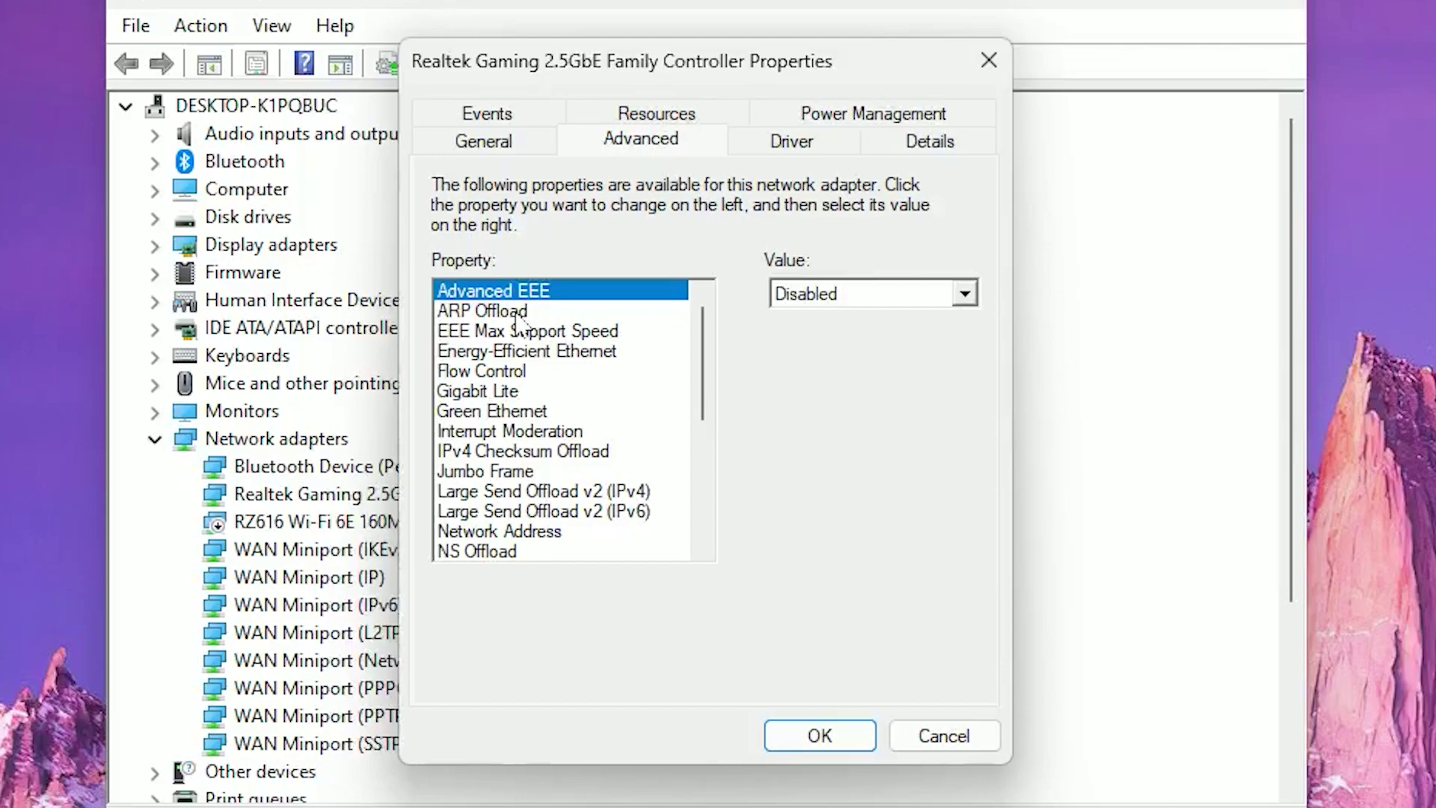
Step: Review Energy-Efficient Ethernet, Green Ethernet and Power Saving Mode, confirming Shutdown Wake-On-Lan is Enabled
click(539, 351)
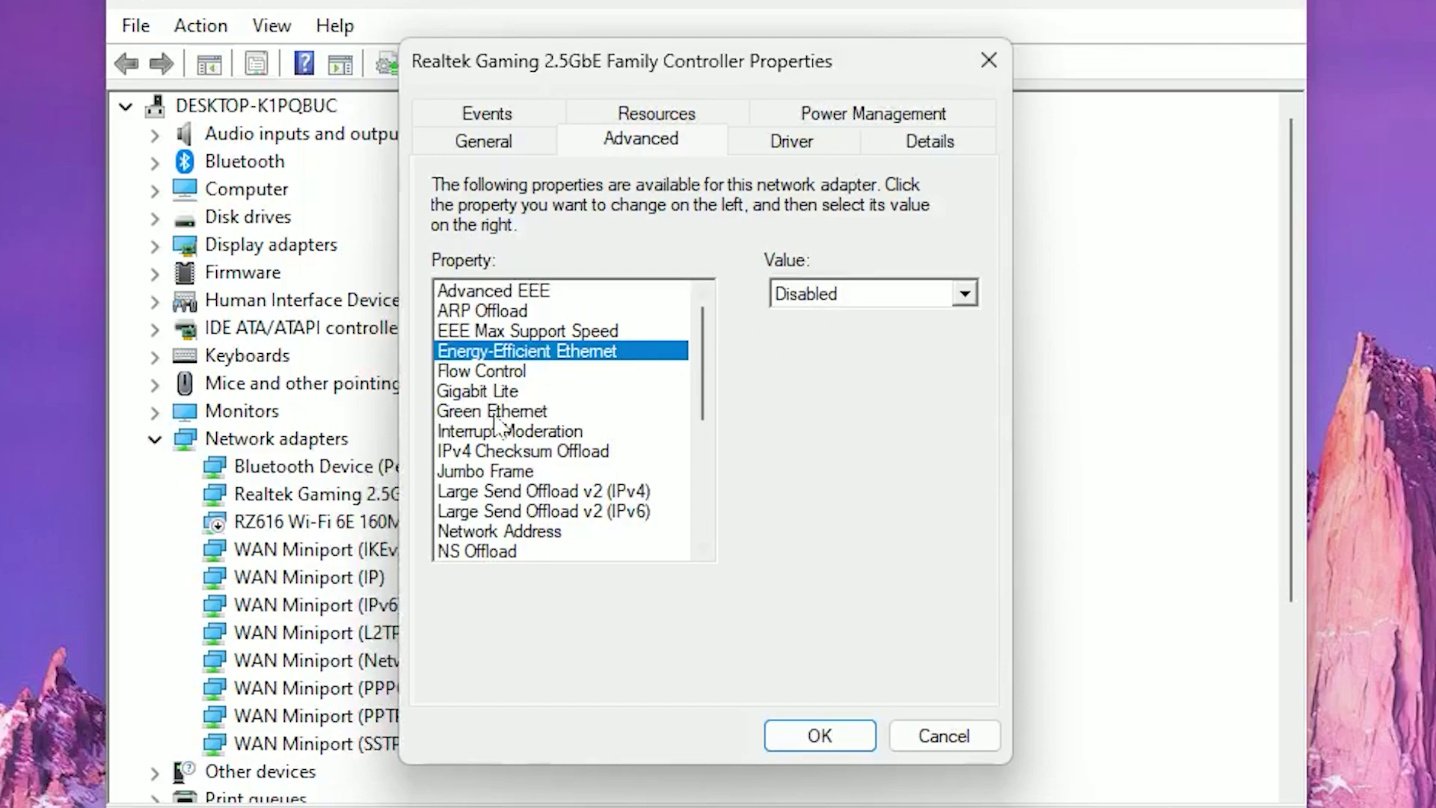
click(521, 415)
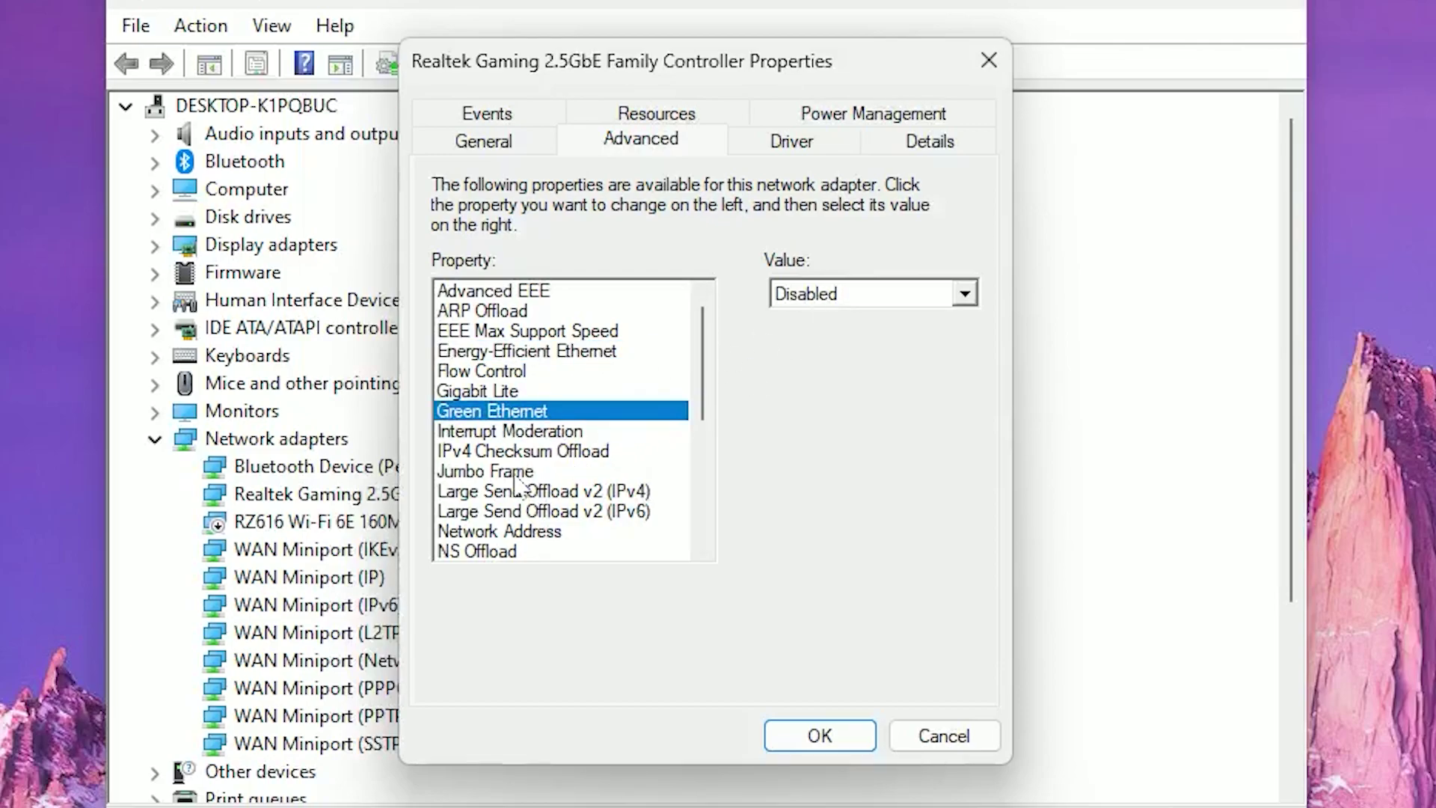
scroll(518, 484, down, 1)
scroll(518, 485, down, 4)
scroll(522, 375, down, 1)
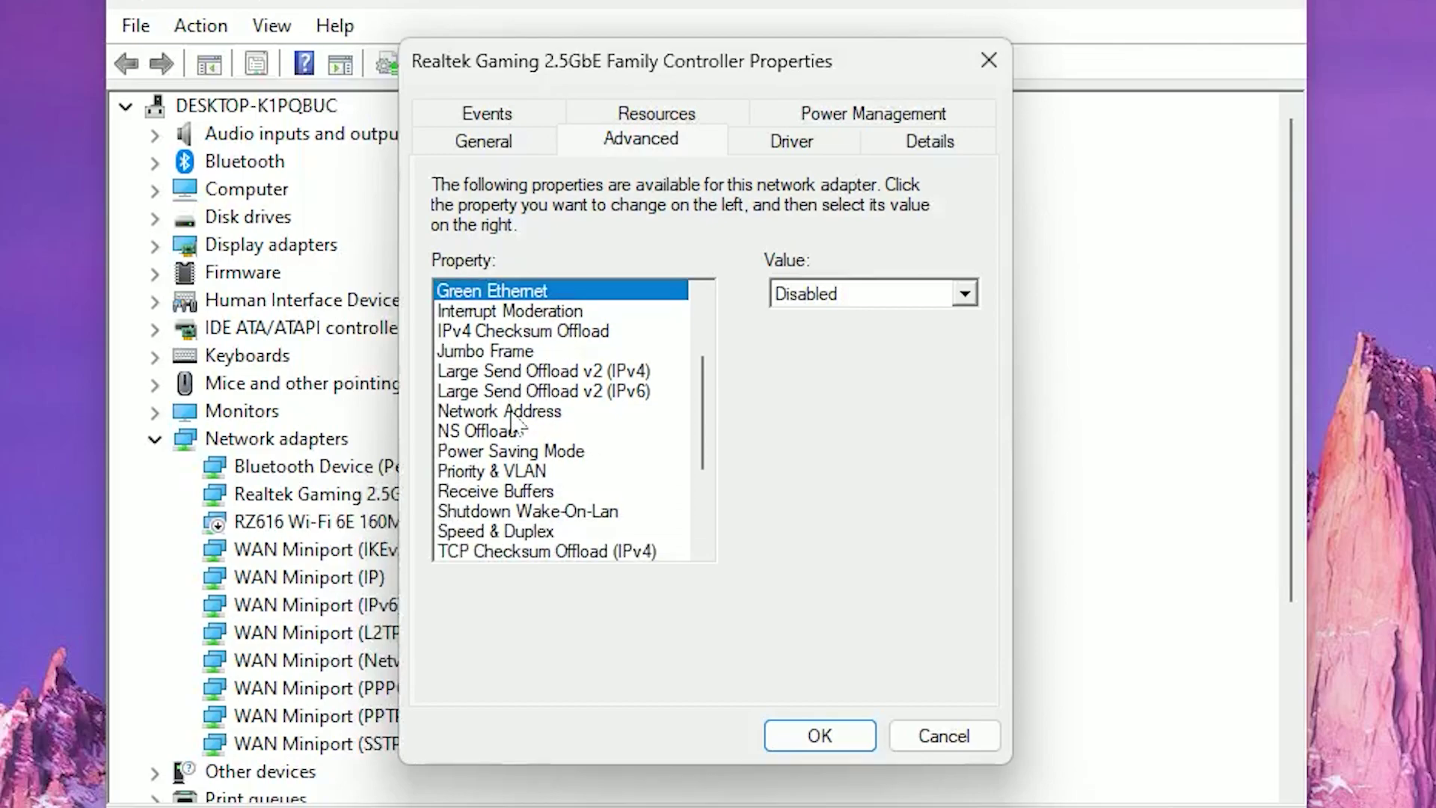
click(525, 451)
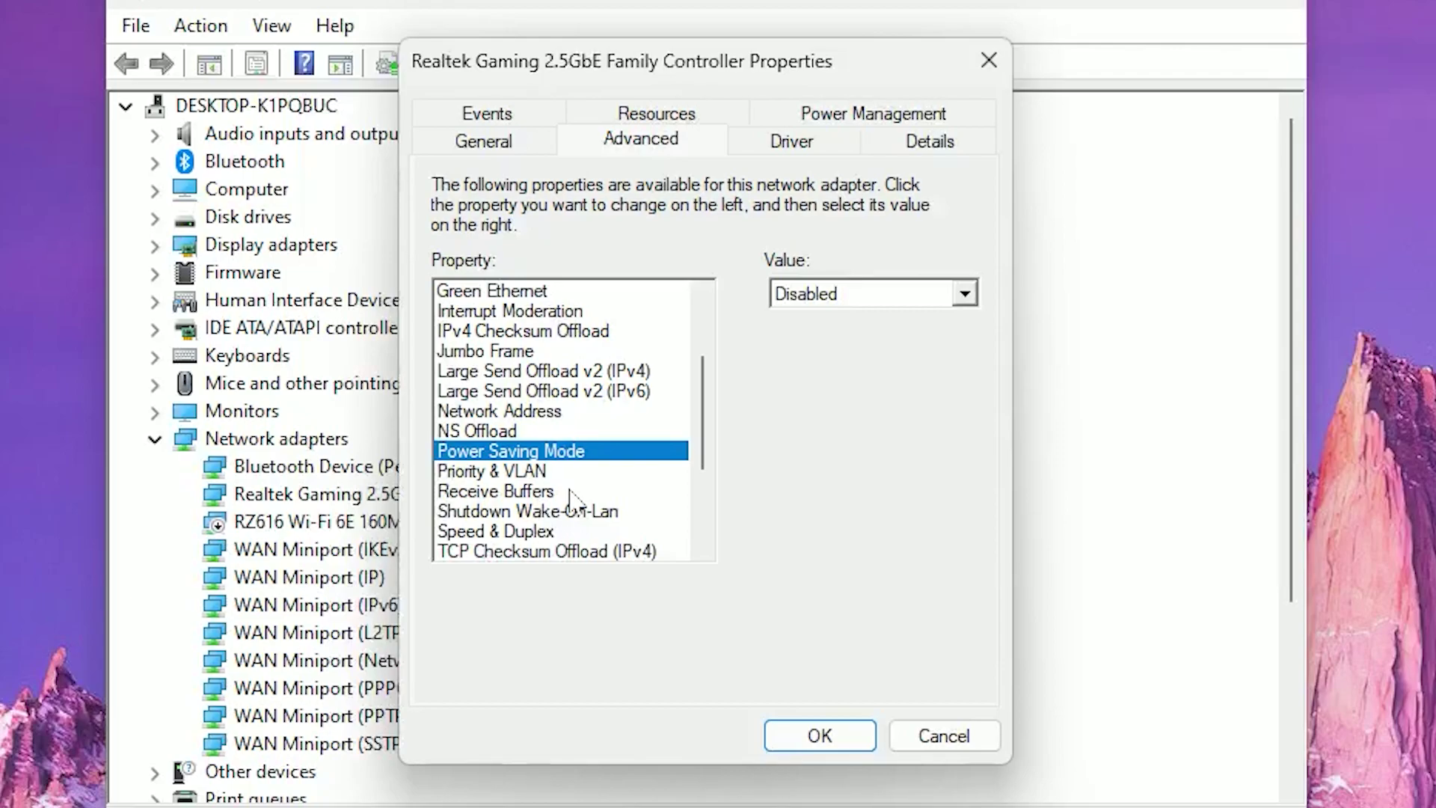
click(564, 514)
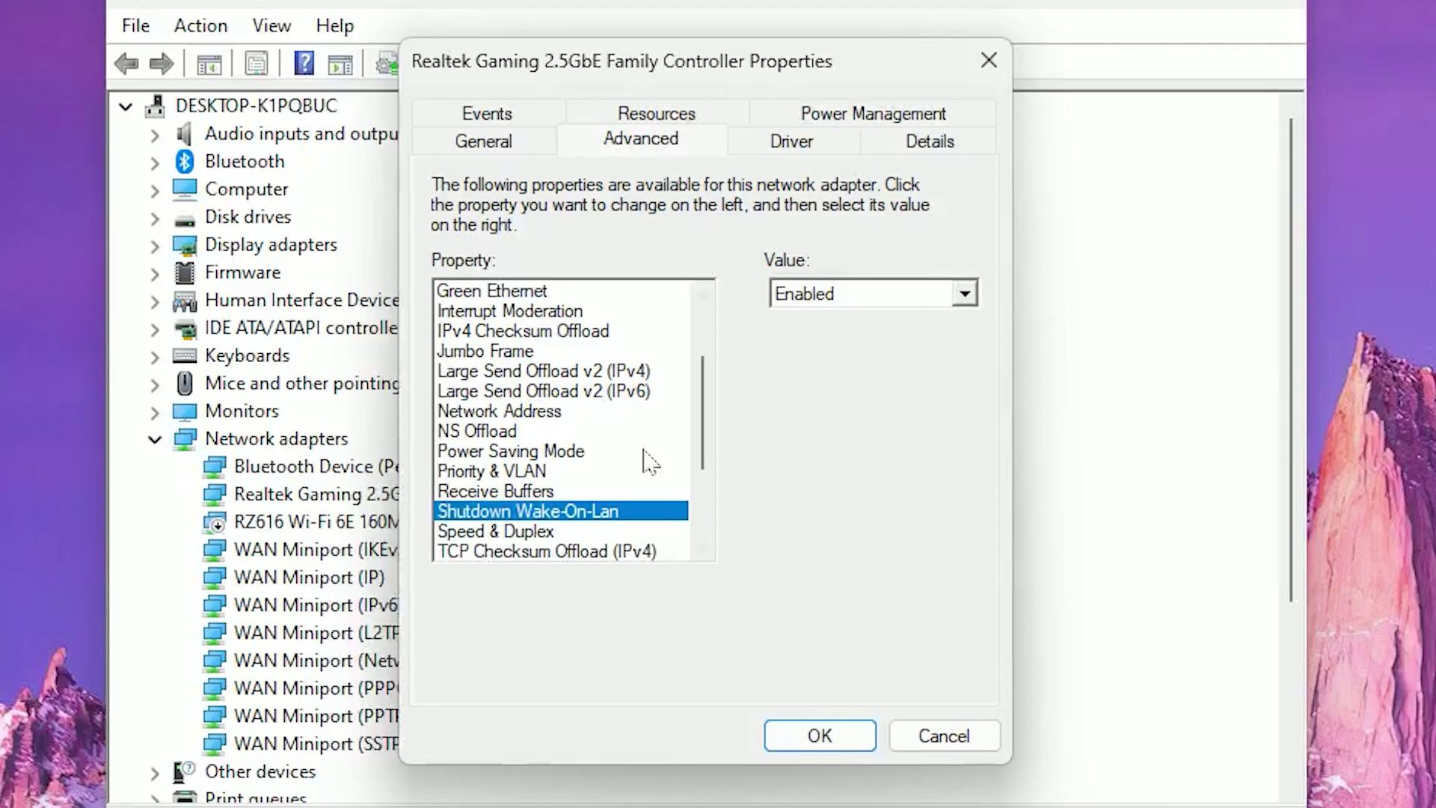
scroll(616, 475, down, 1)
scroll(613, 474, down, 2)
scroll(577, 465, down, 1)
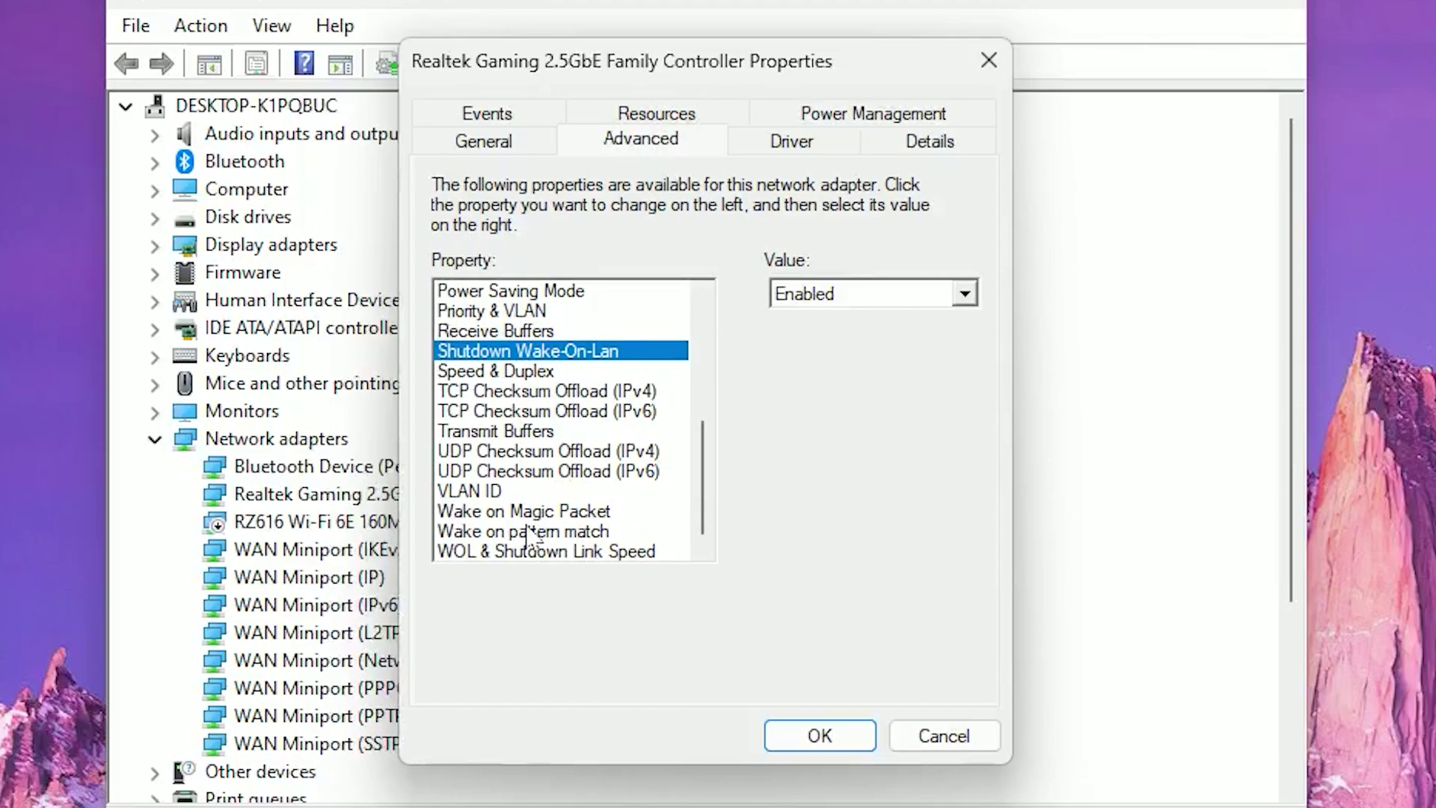
Step: Confirm Wake on Magic Packet, pattern match and WOL link speed are enabled, then view Power Management
click(534, 513)
click(539, 531)
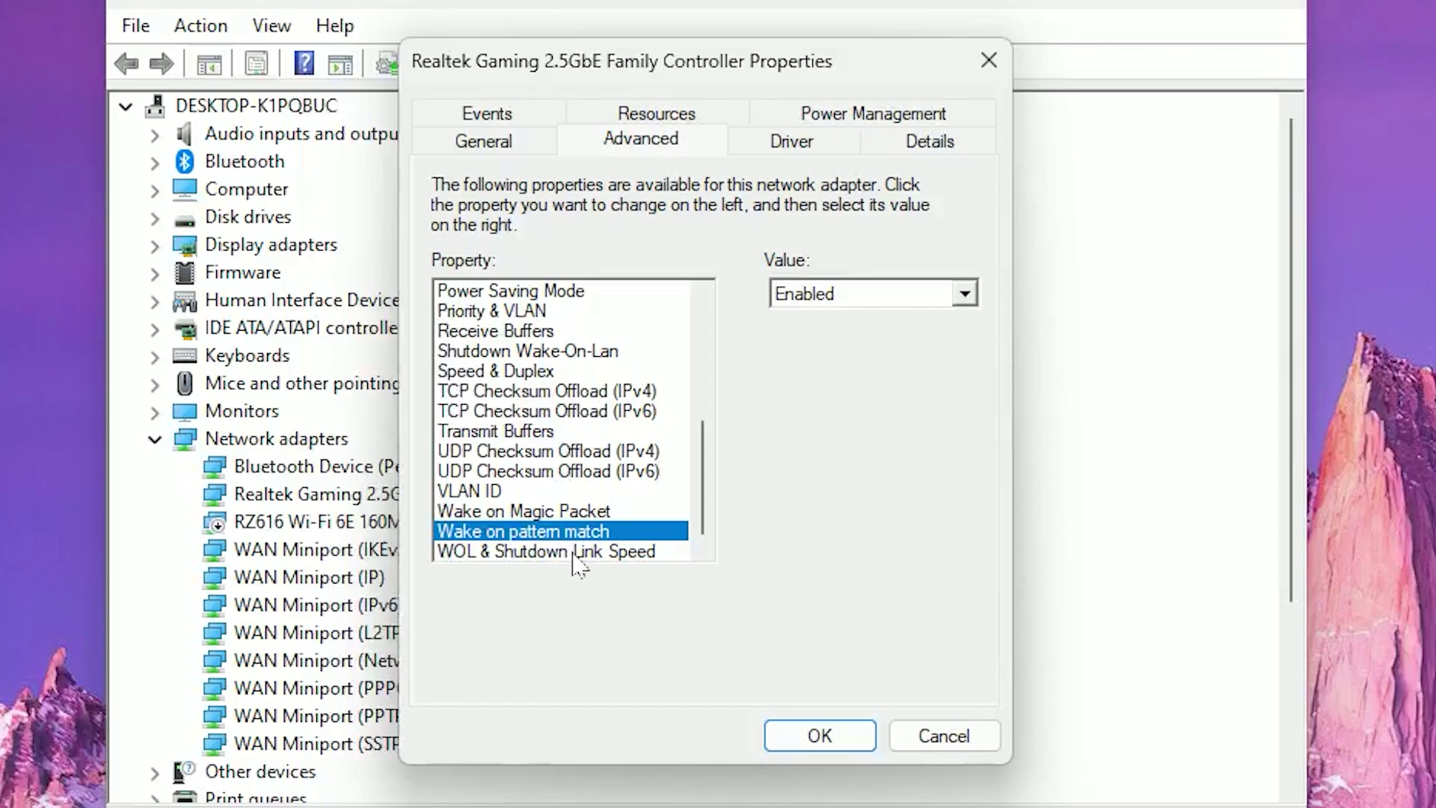
click(573, 555)
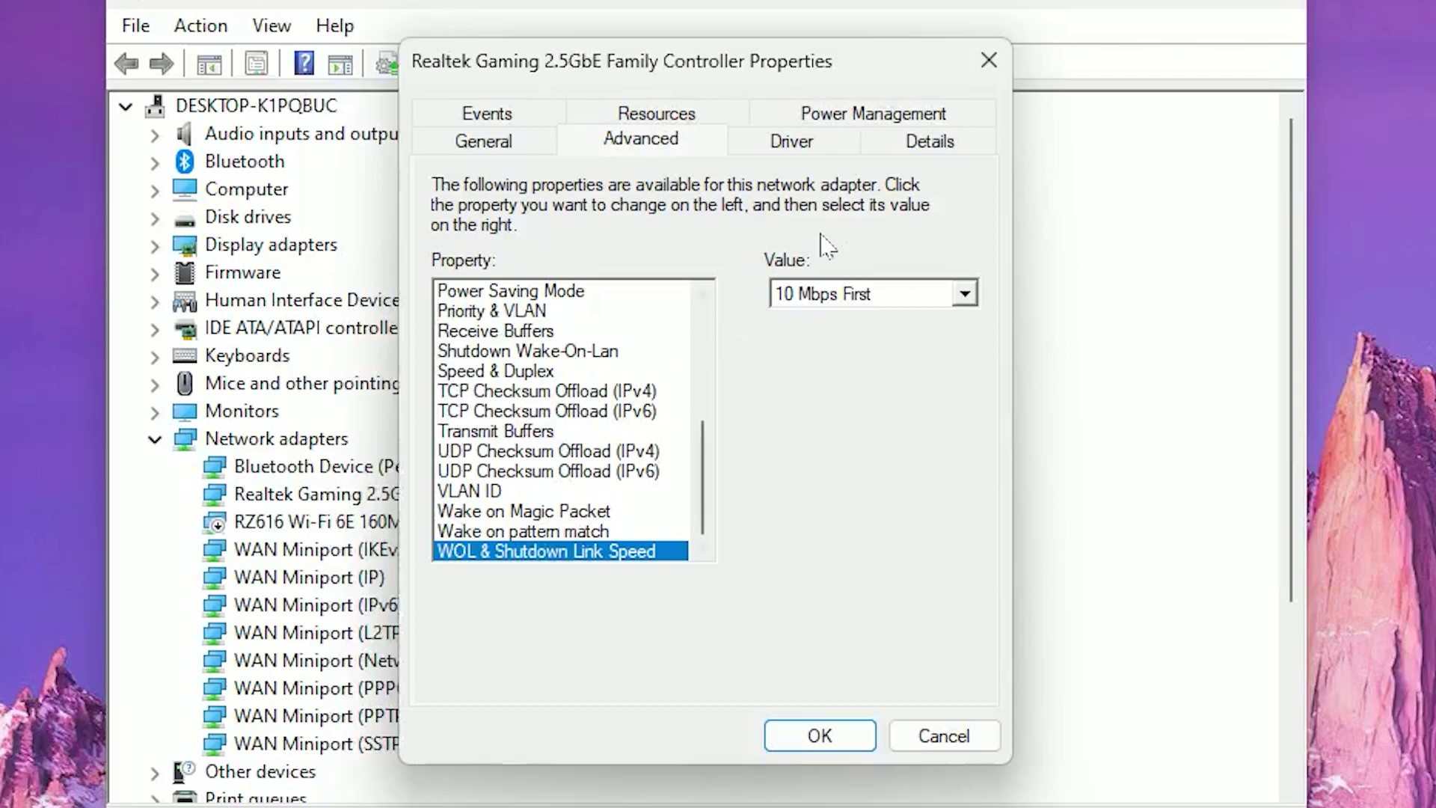
click(859, 127)
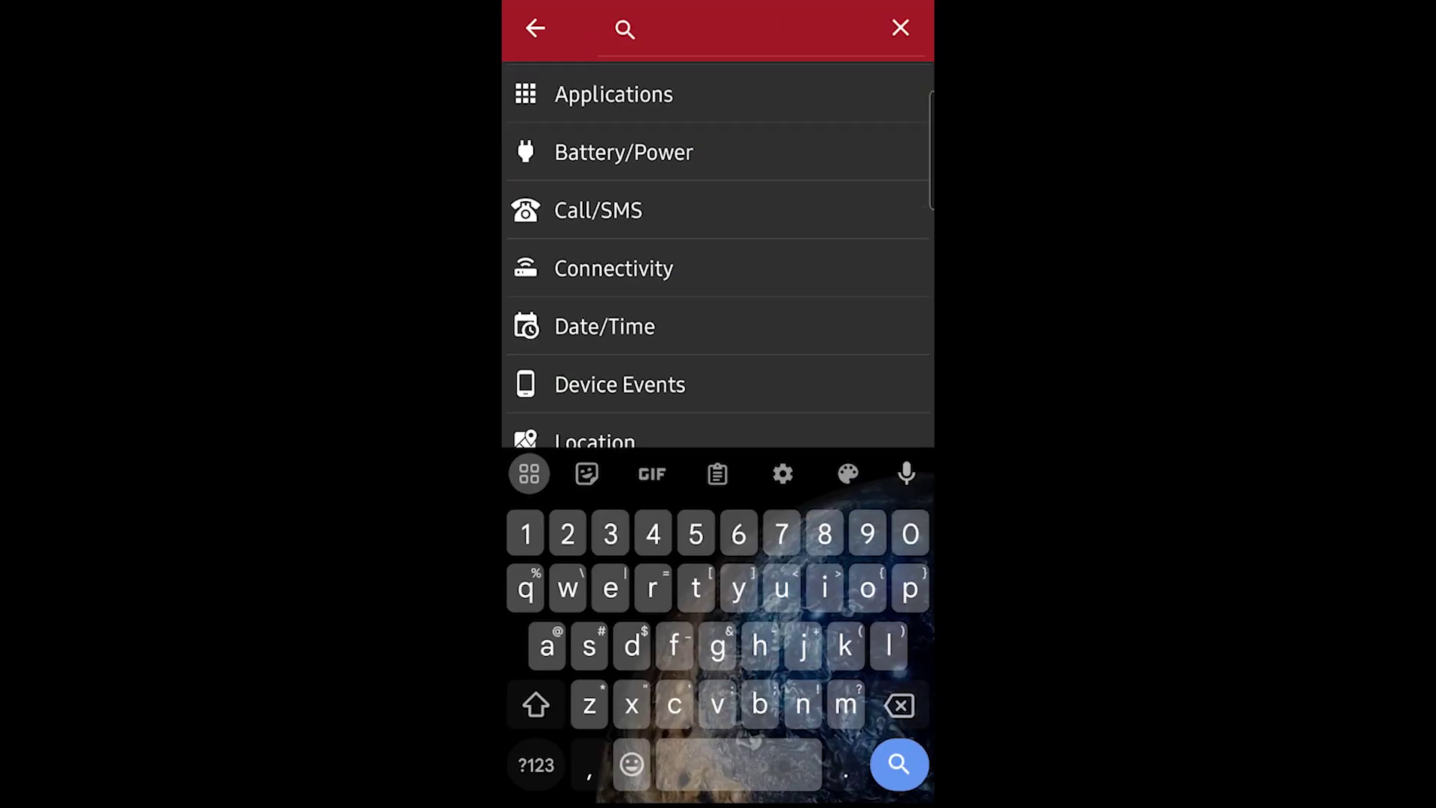
text(web)
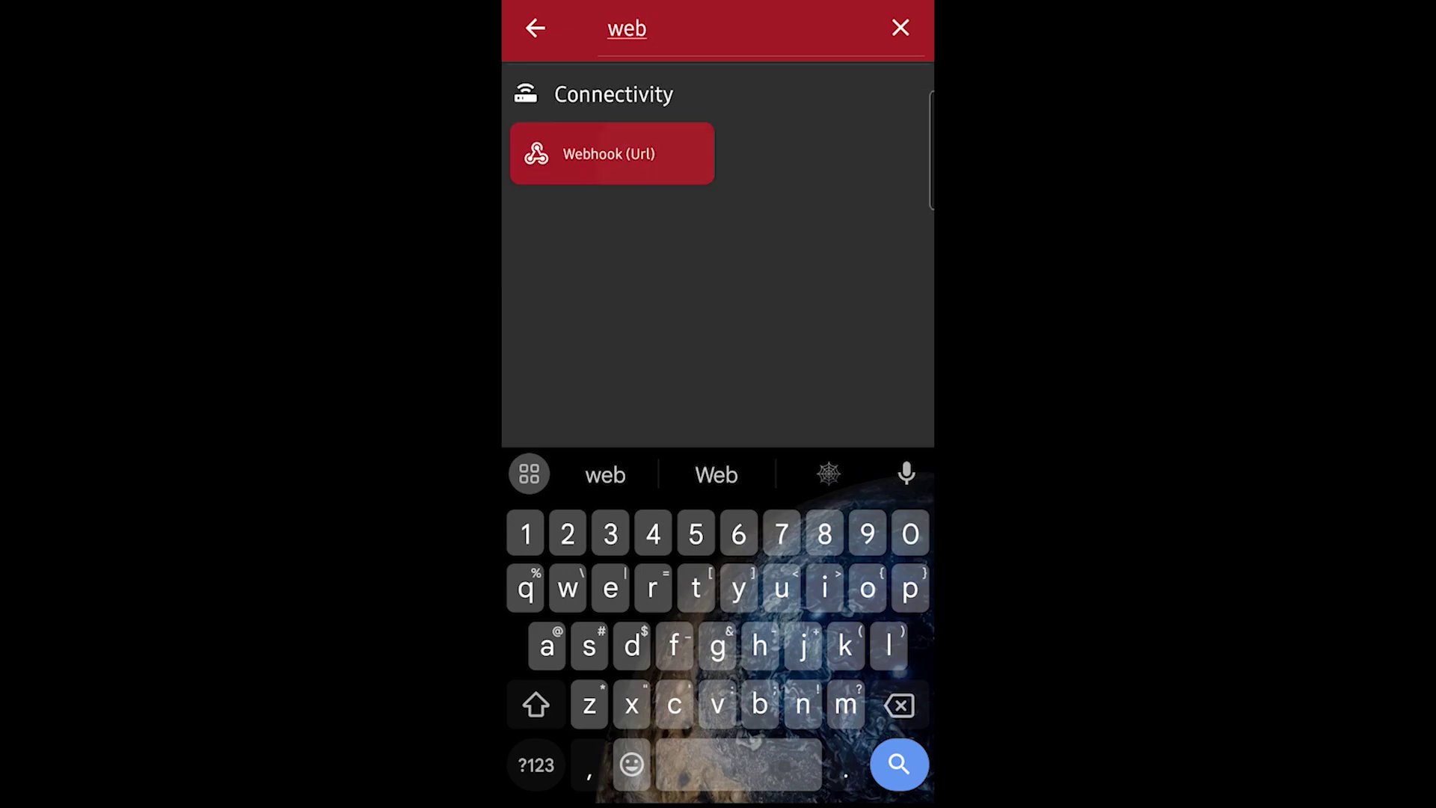
Step: Add a Webhook (URL) trigger with identifier wakeonlan to the new macro
click(611, 154)
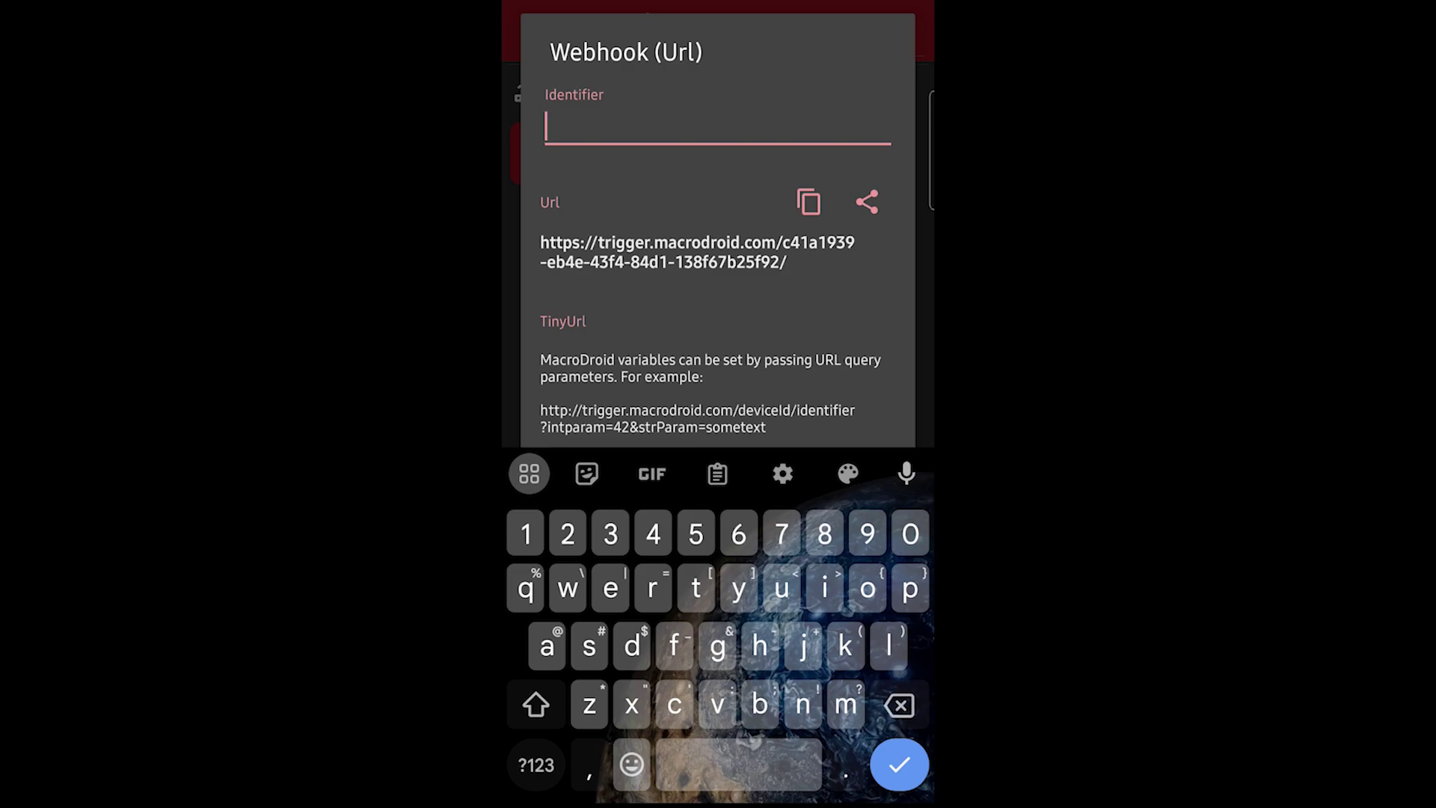
text(w)
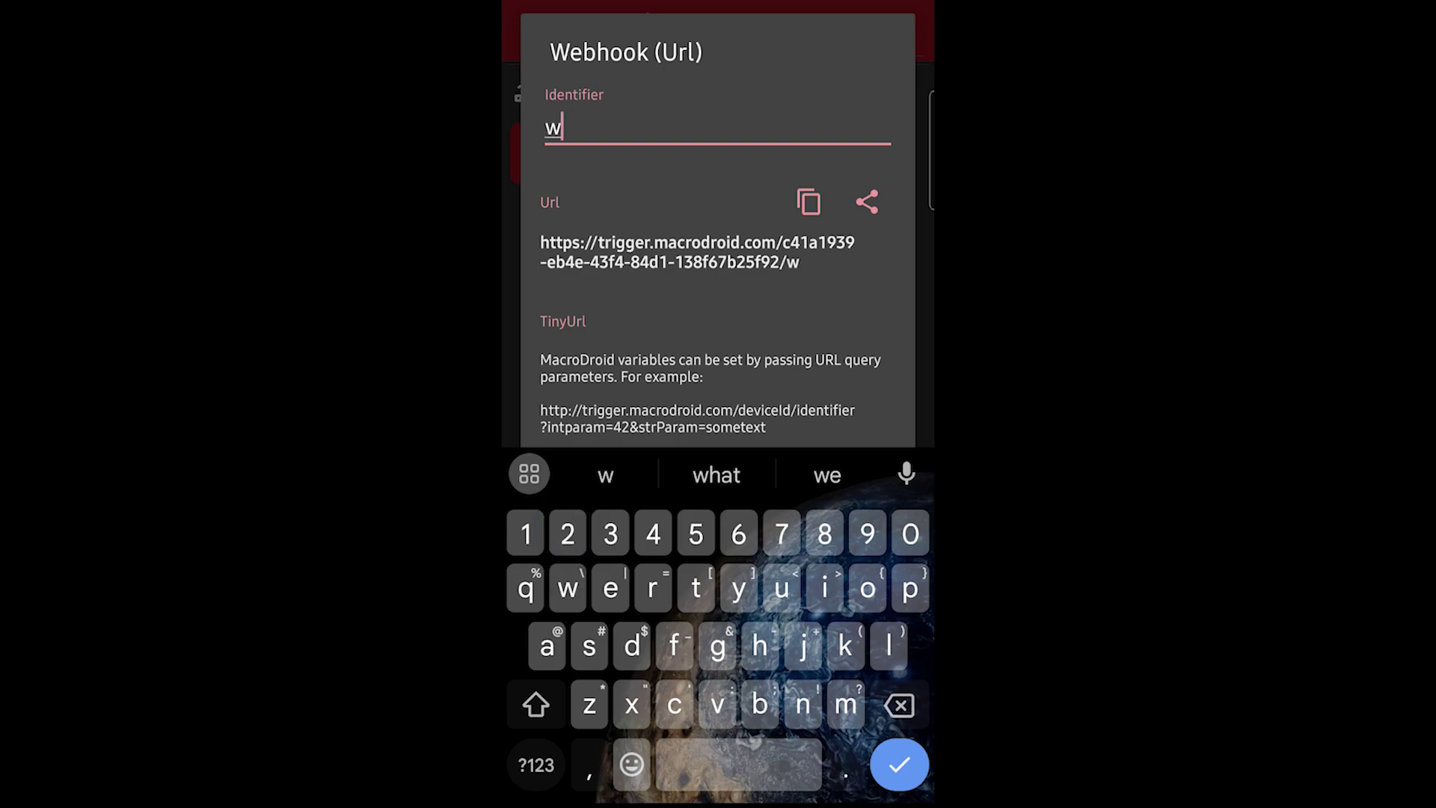
text(akeonlan)
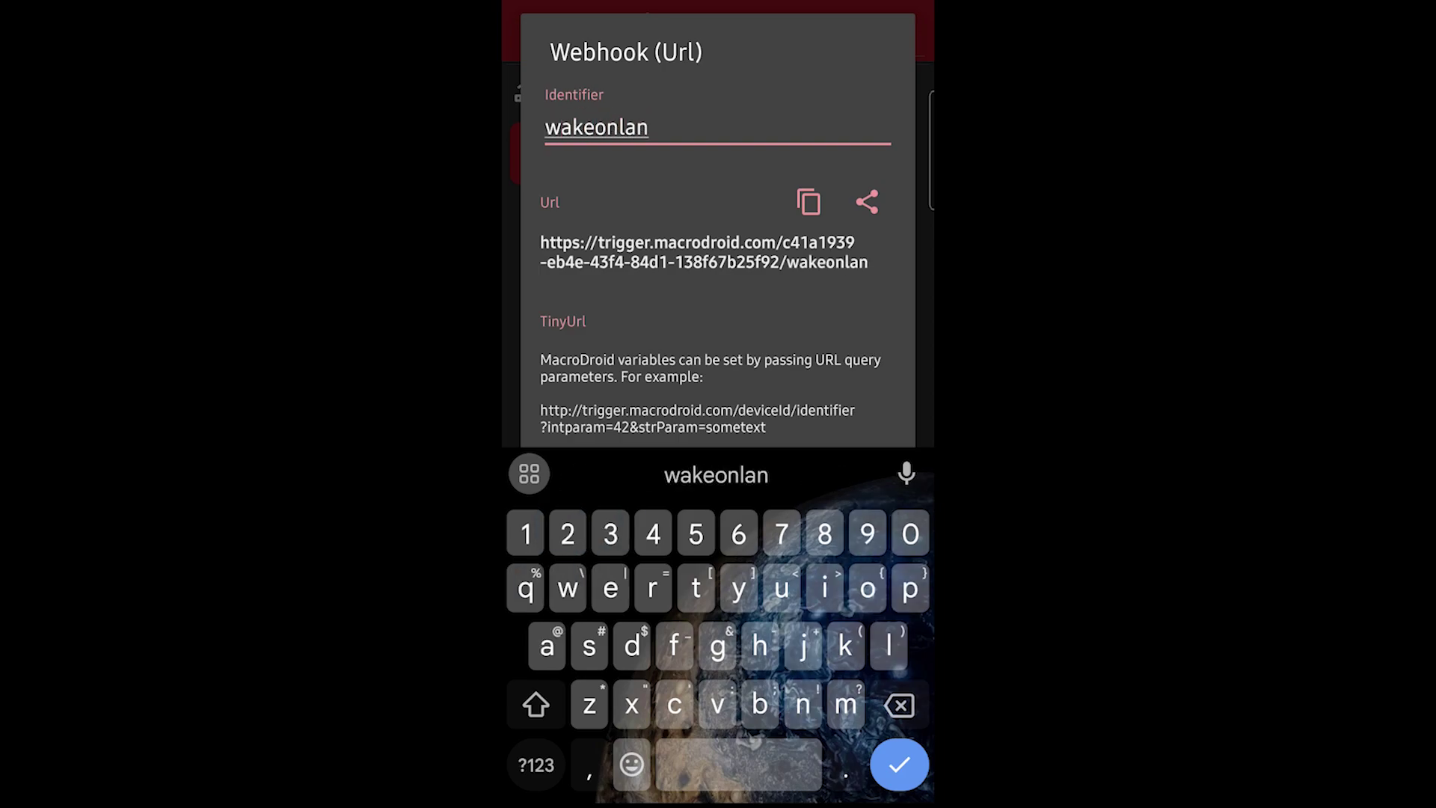
text(apple)
key(Return)
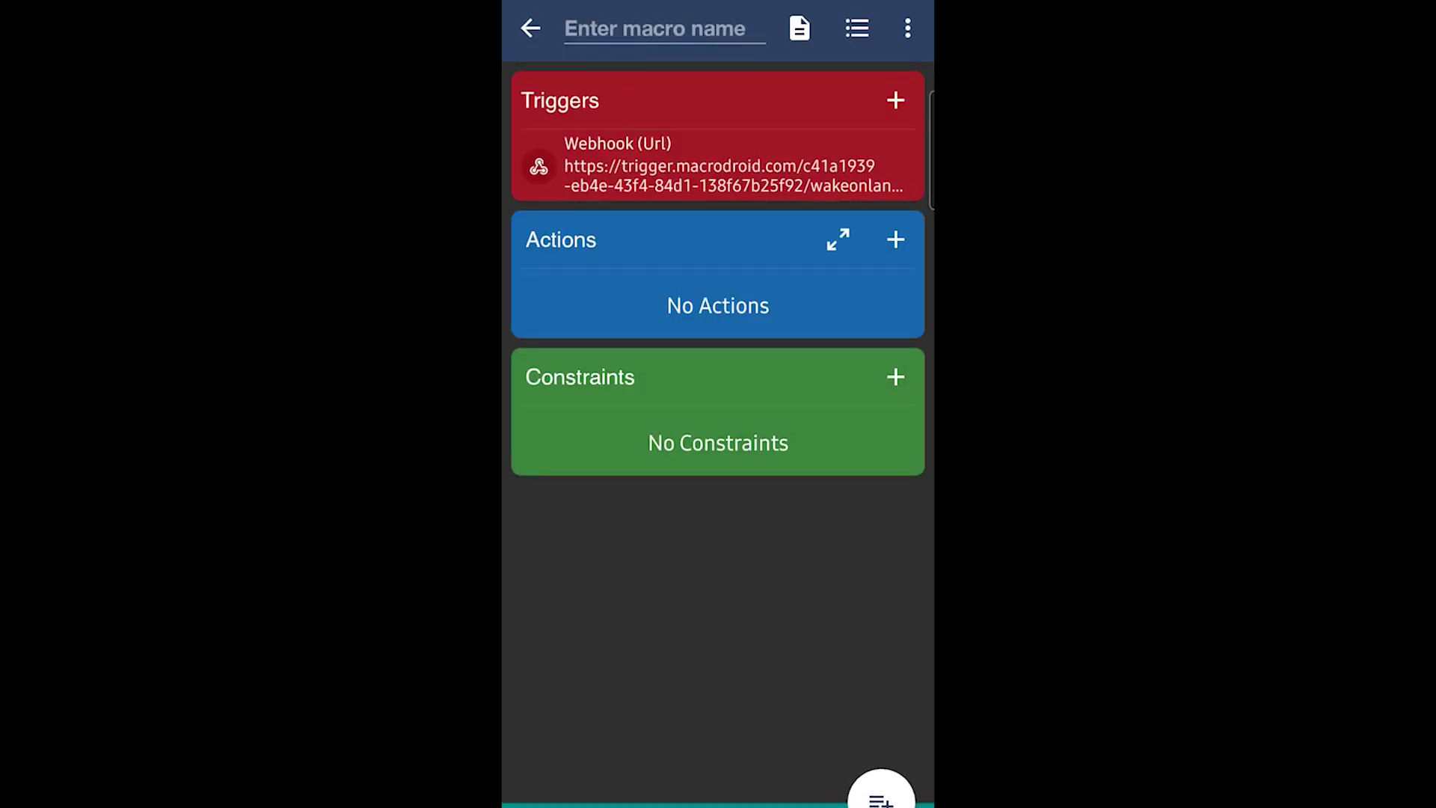
Step: Add a UDP Command action to the macro, found by searching 'ud'
click(895, 239)
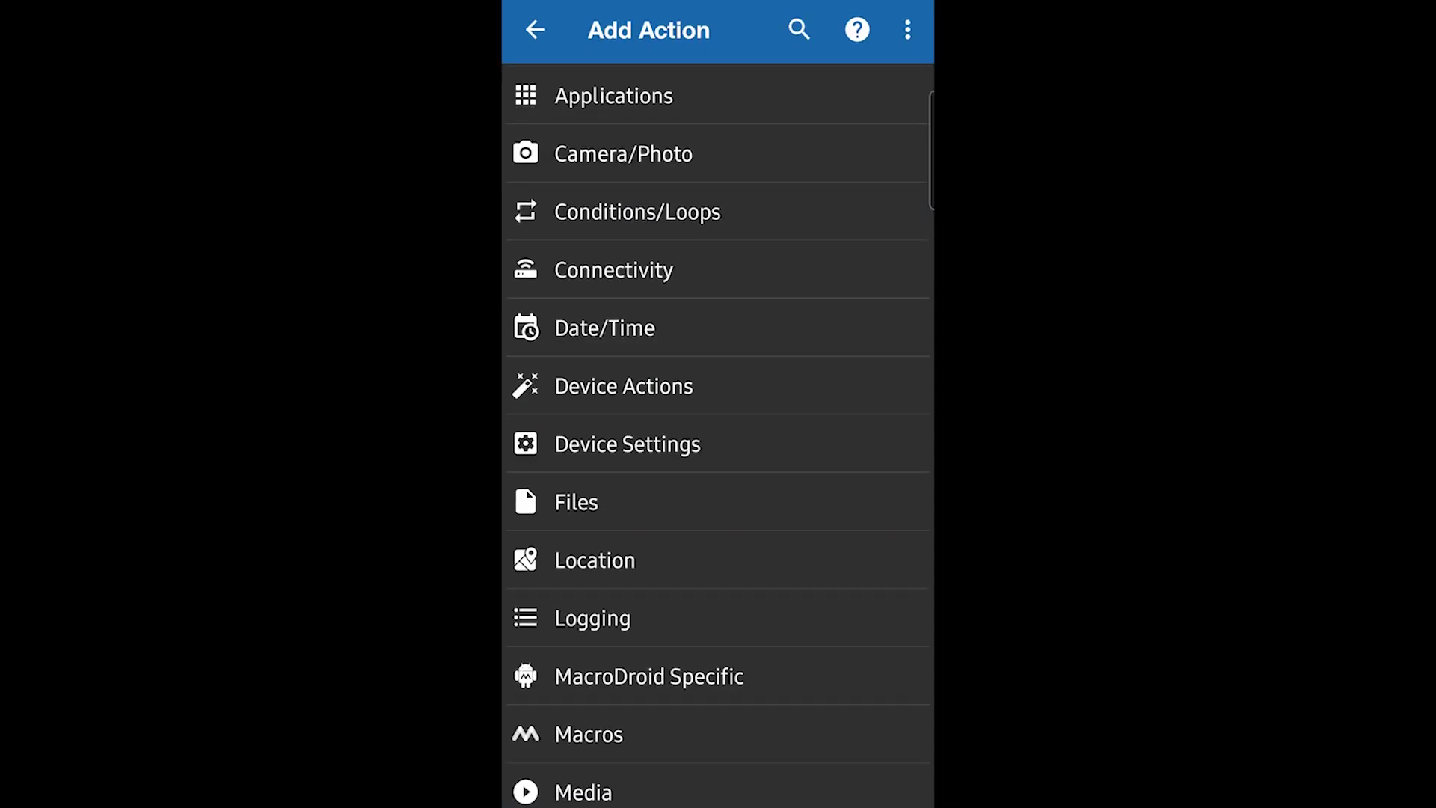
click(797, 28)
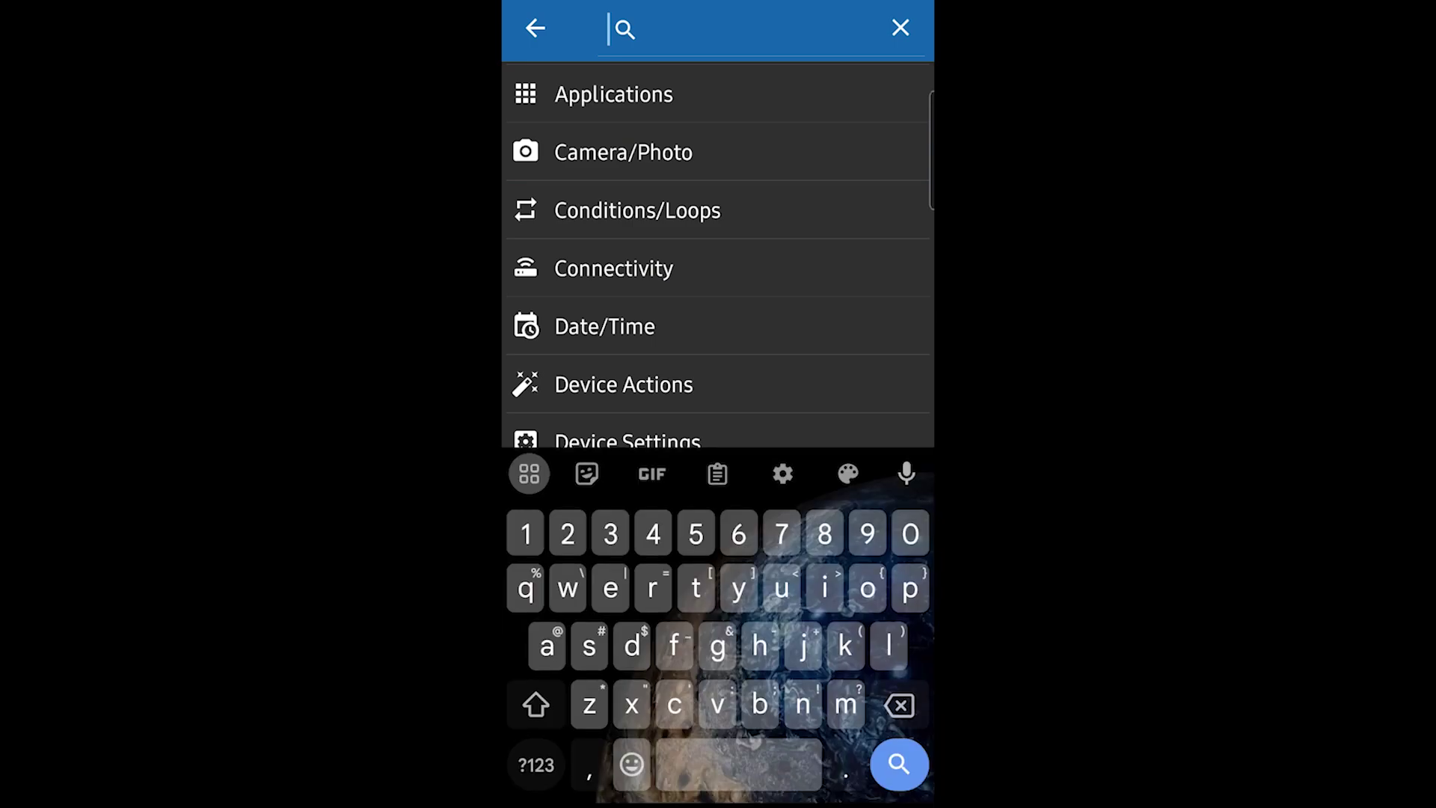
text(u)
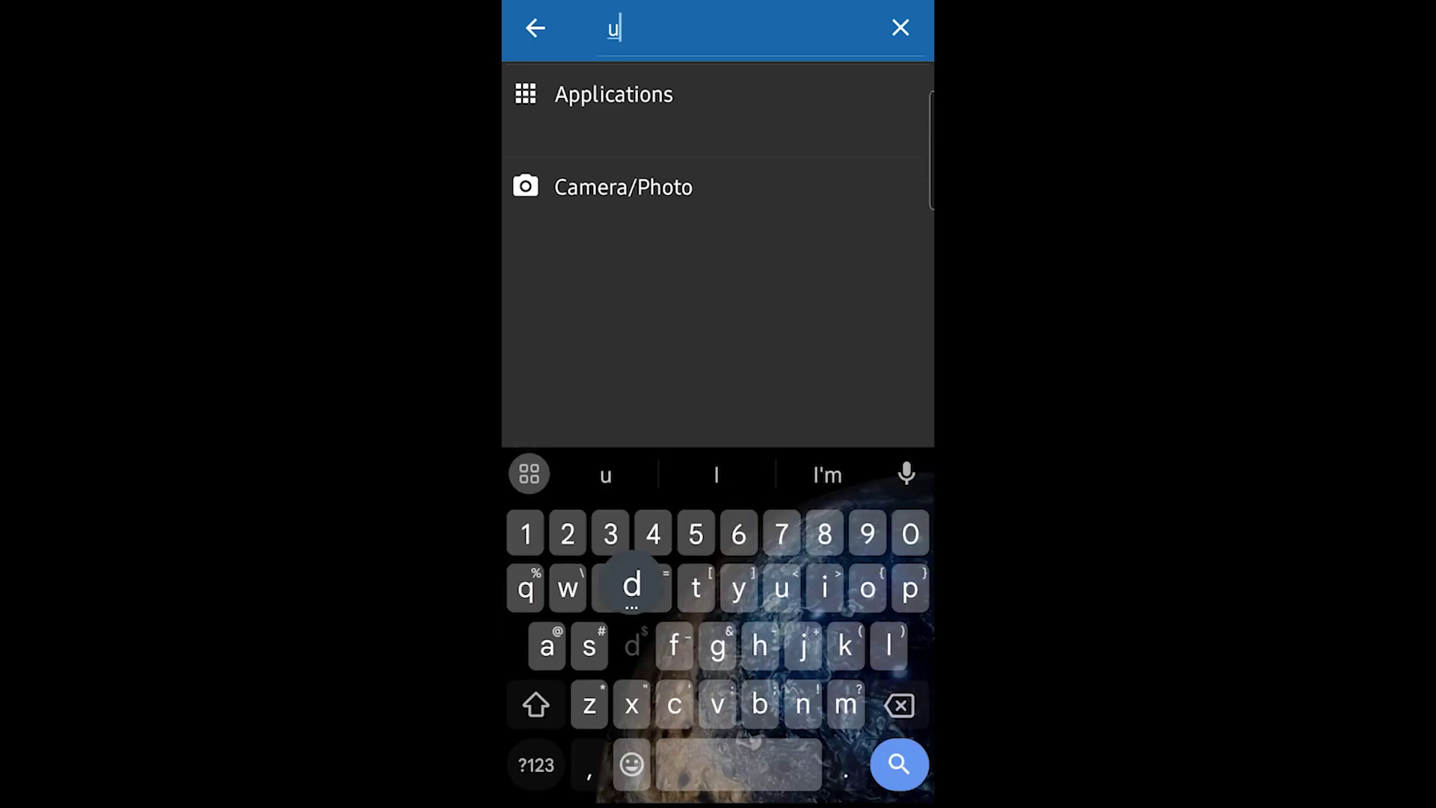
text(d)
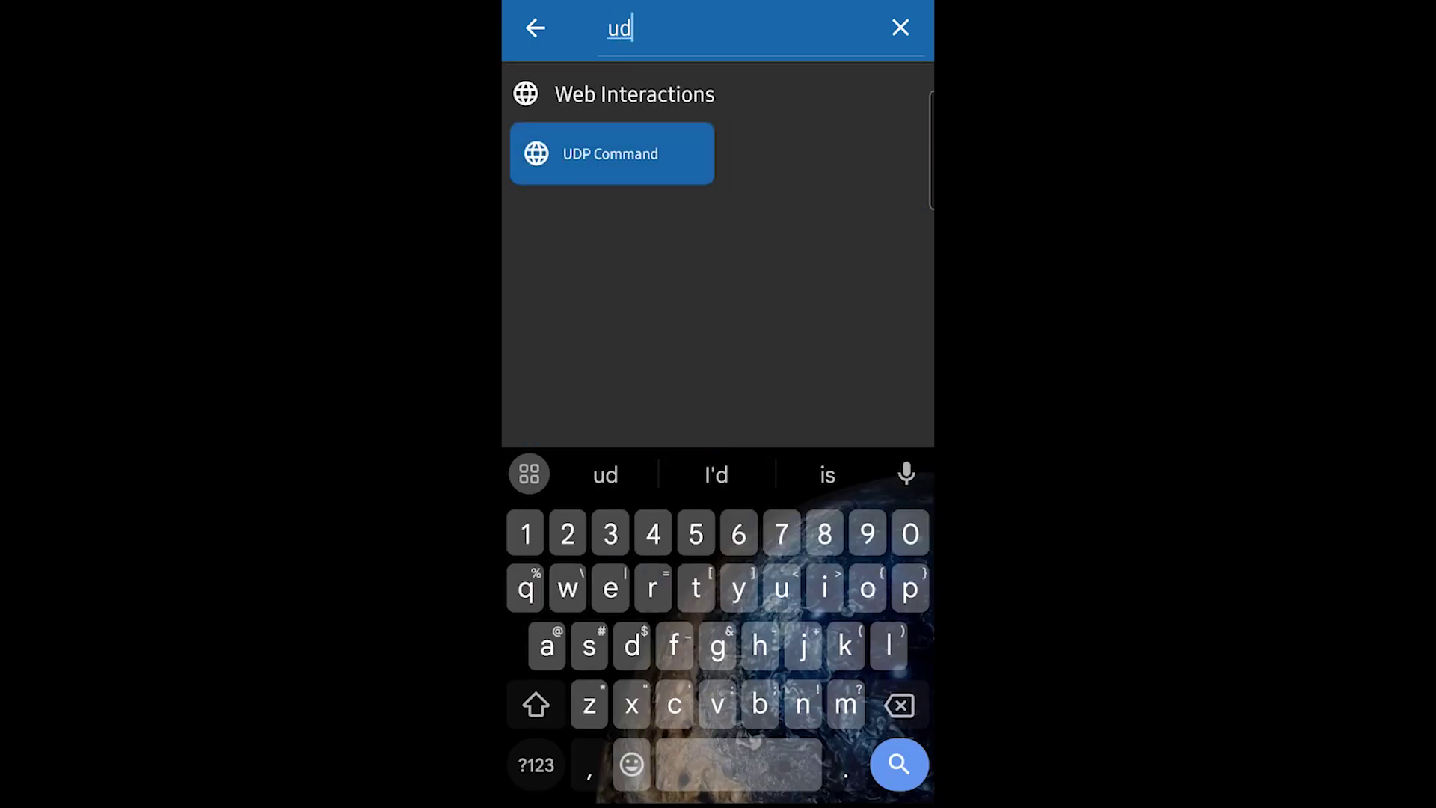
click(611, 153)
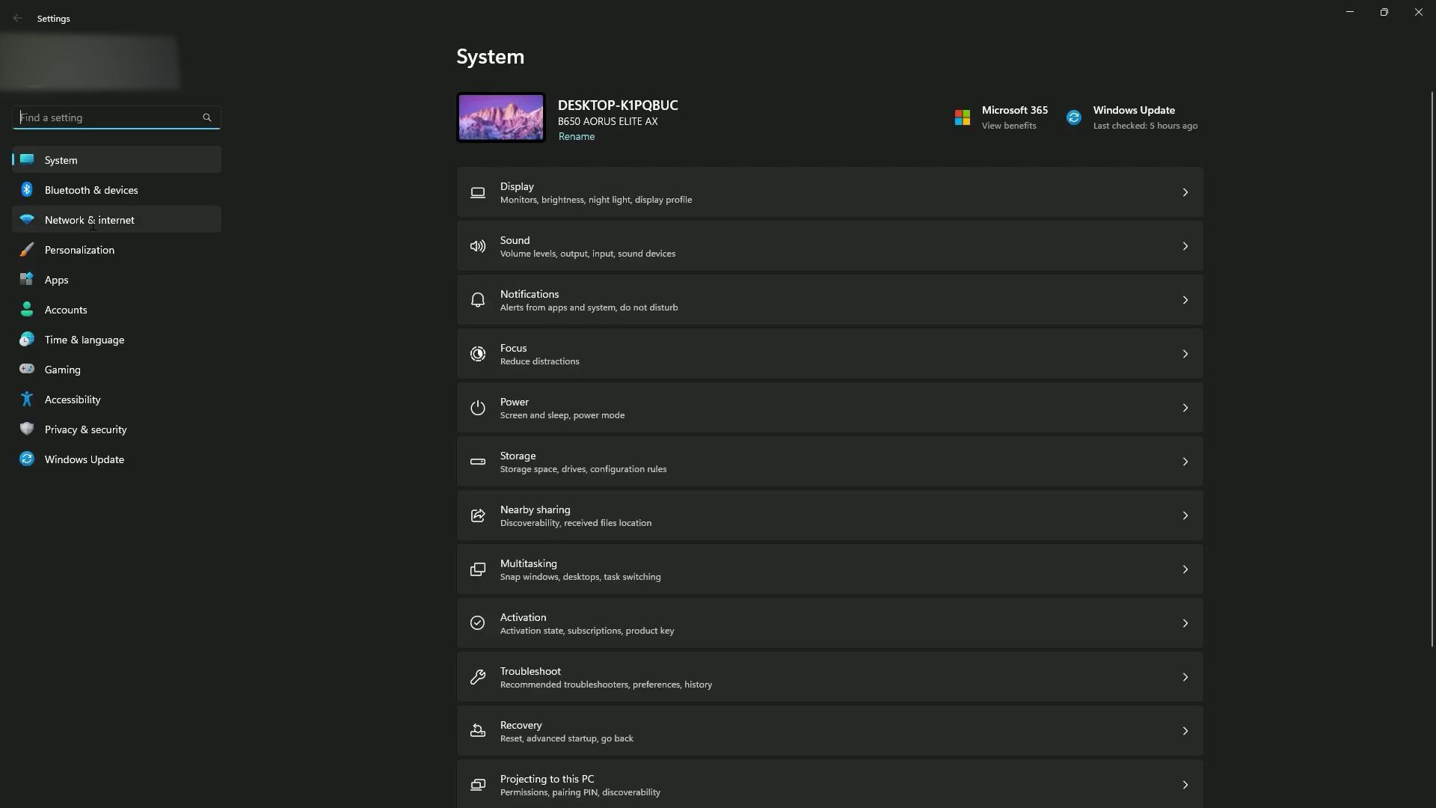
Step: View the Ethernet connection's details under Network & internet in Windows Settings
click(90, 220)
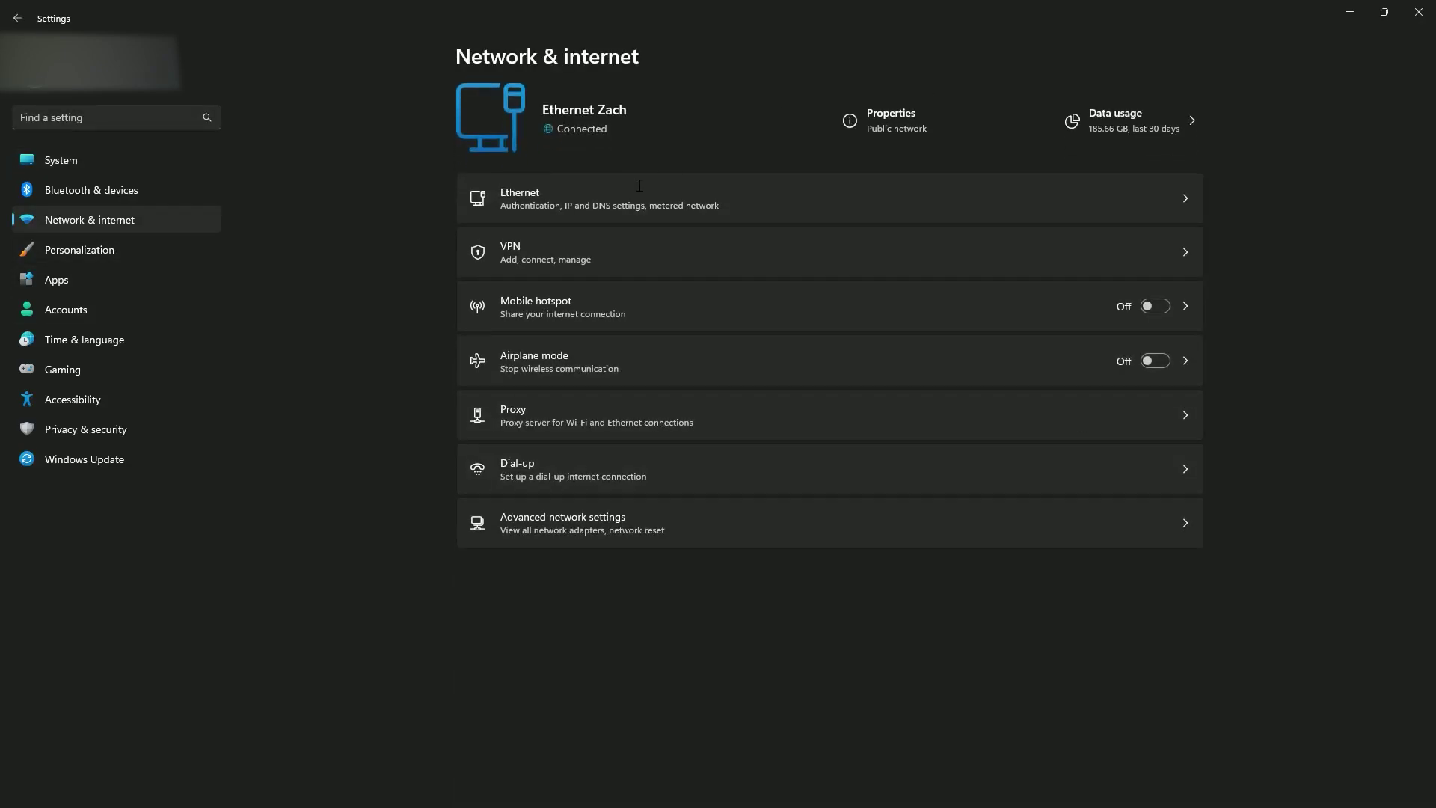
click(637, 187)
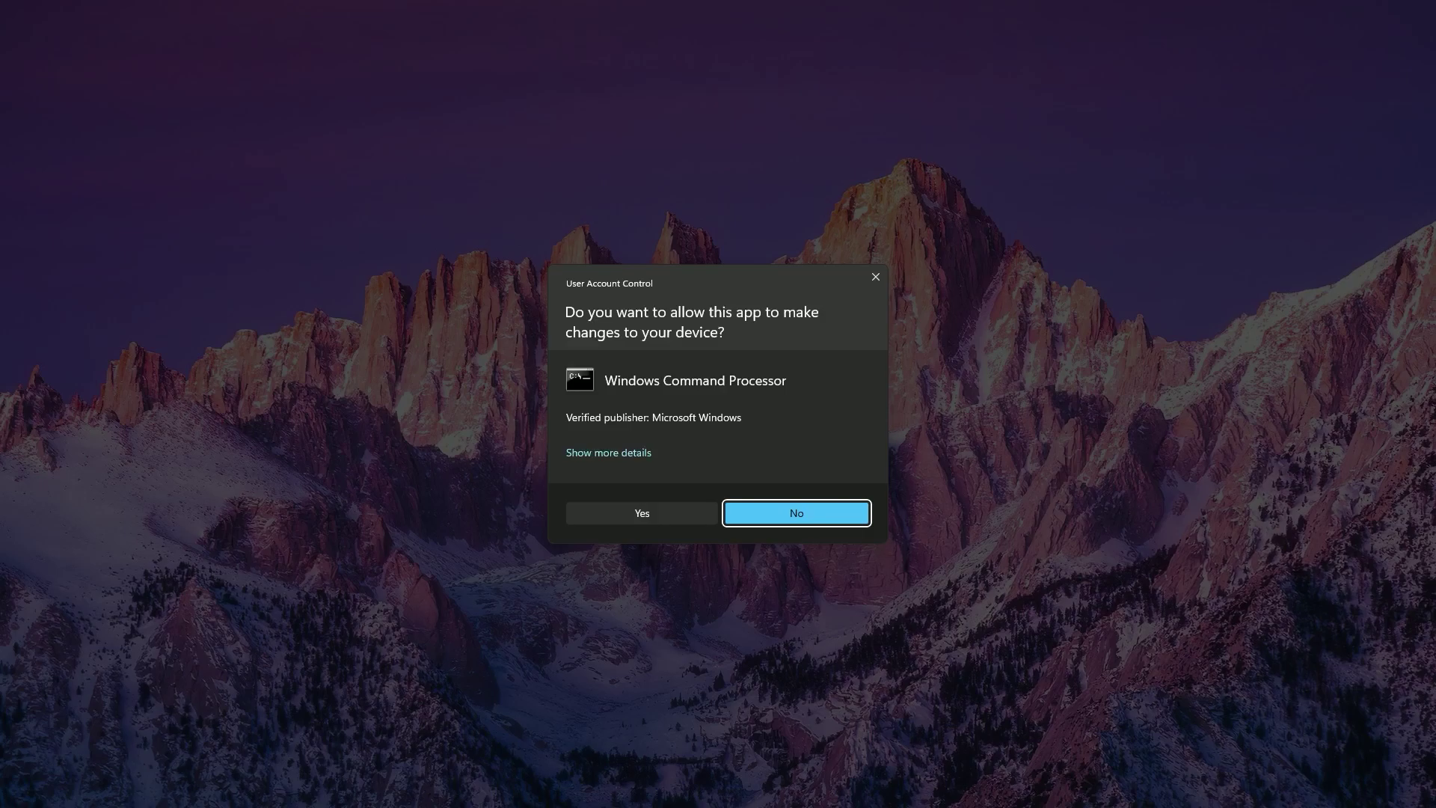
Step: Allow the administrator Command Prompt and run ipconfig/all to list every adapter's configuration
click(597, 513)
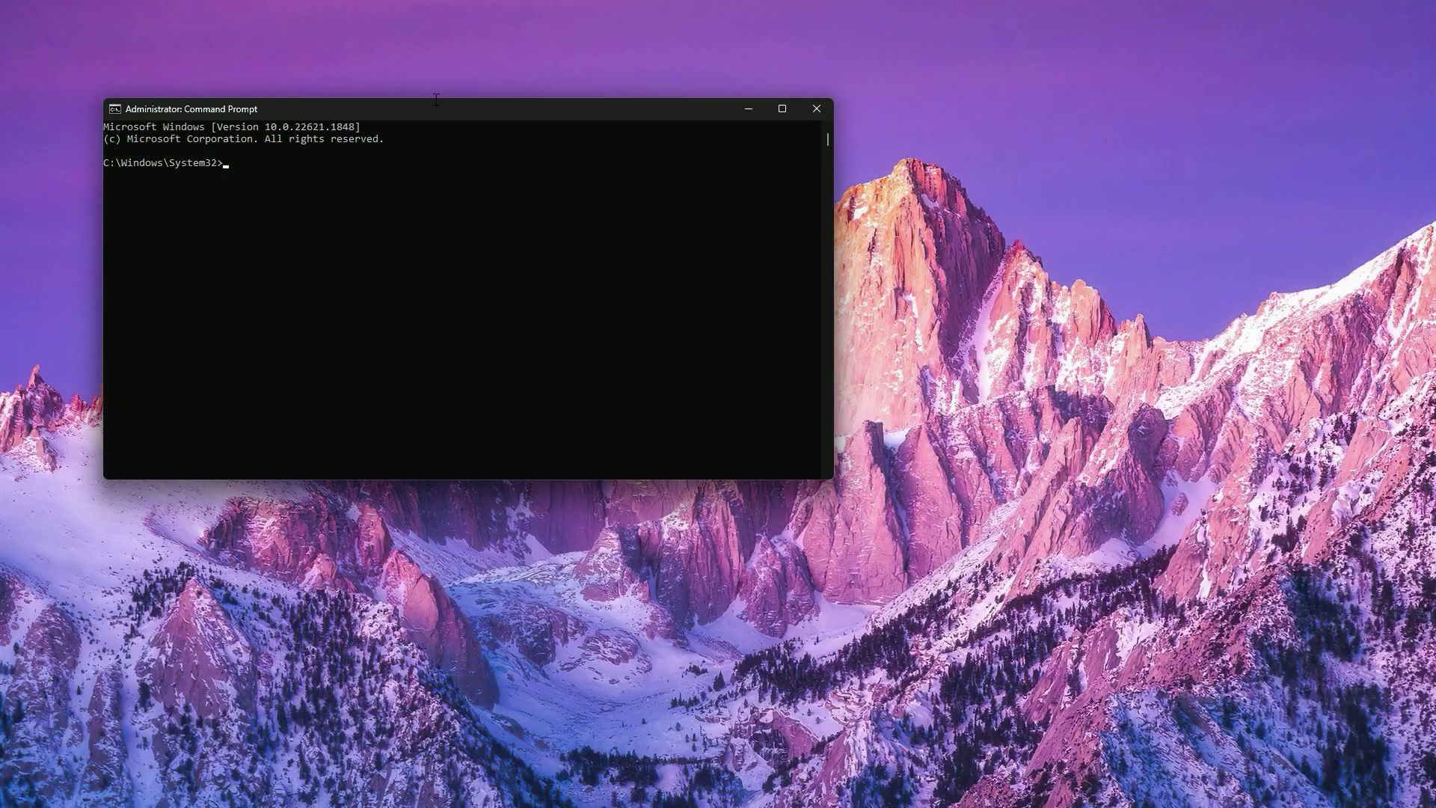
drag(435, 98, 459, 104)
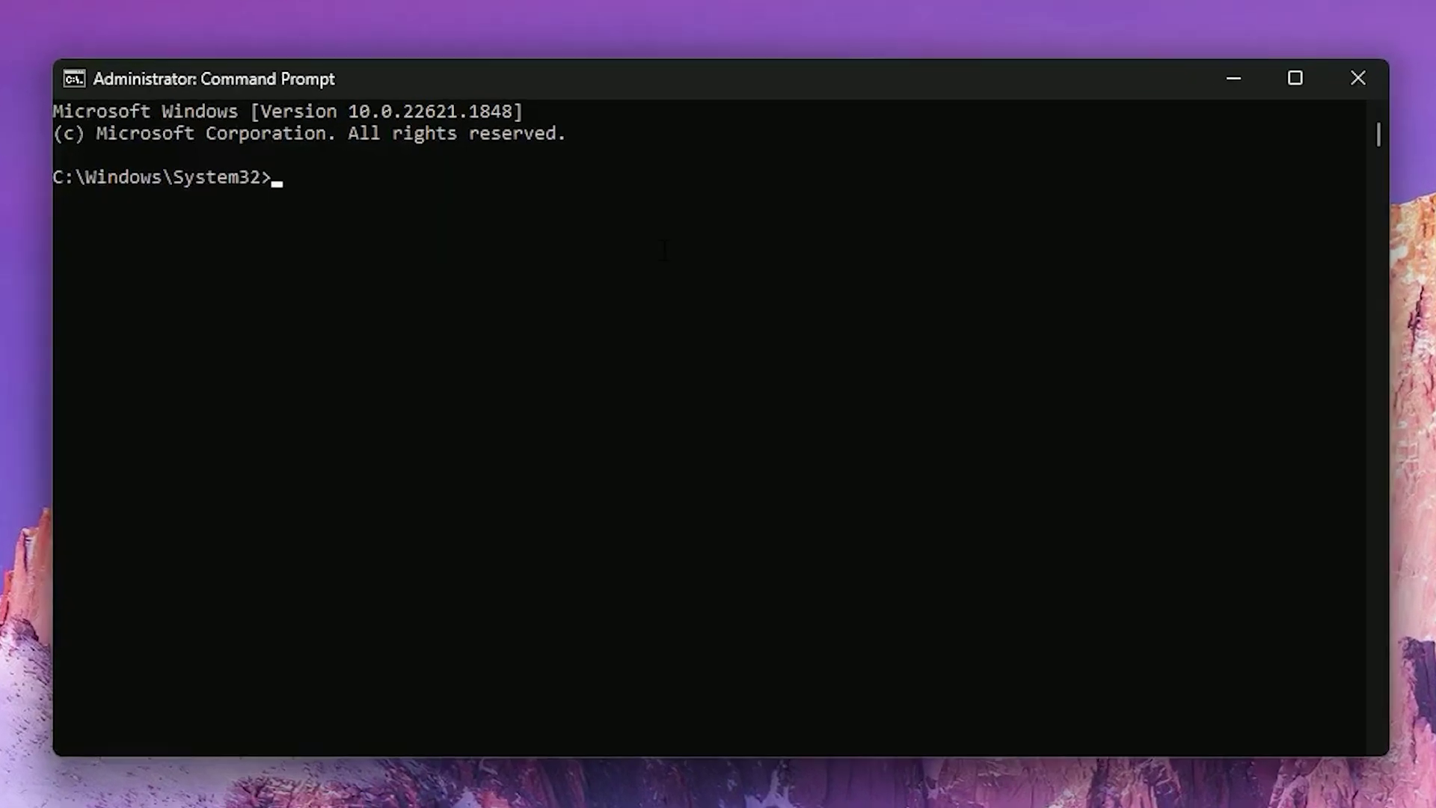
text(ip)
text(config)
text(/all)
key(Return)
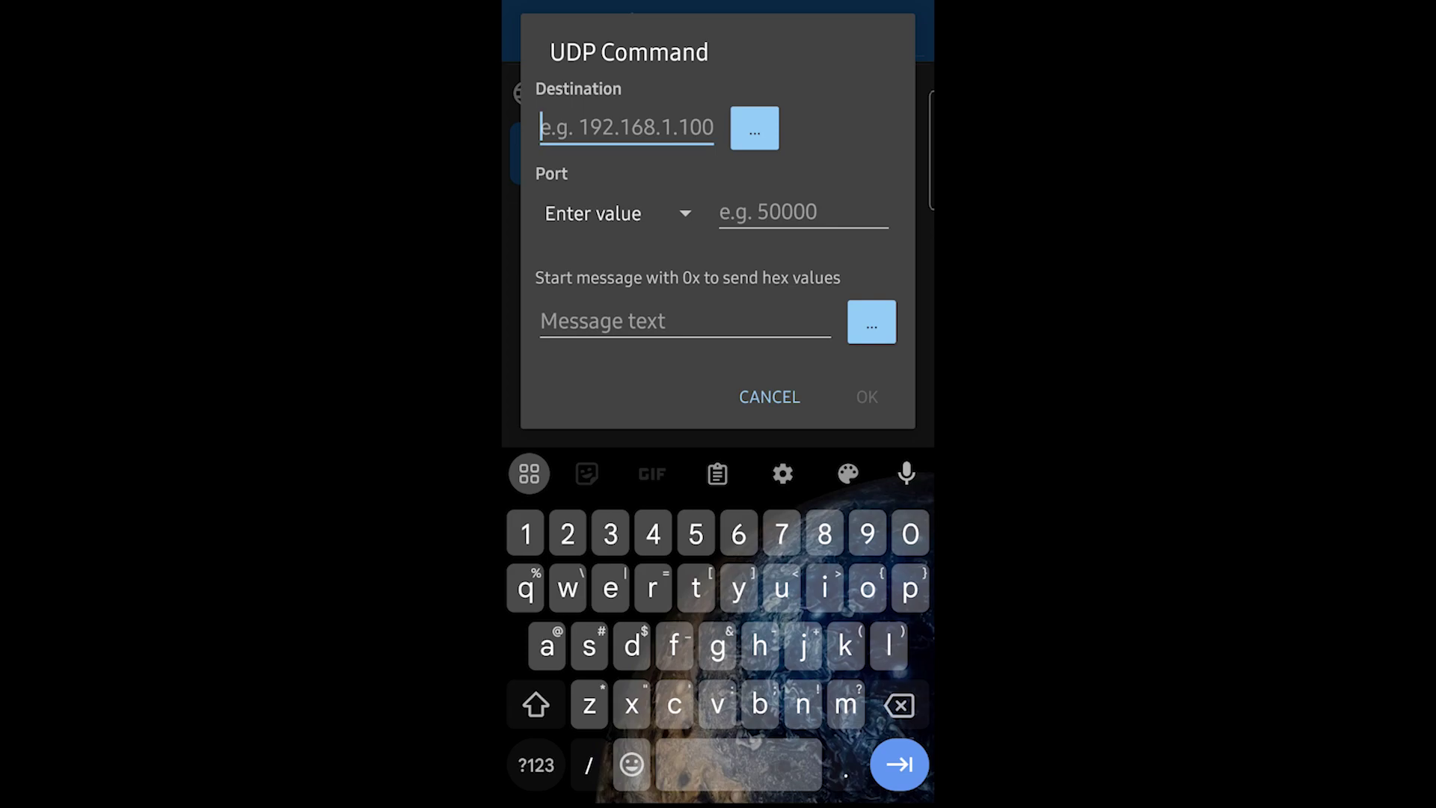
Step: Enter destination 00.00.01.255 and port 9 in the UDP Command form
click(534, 764)
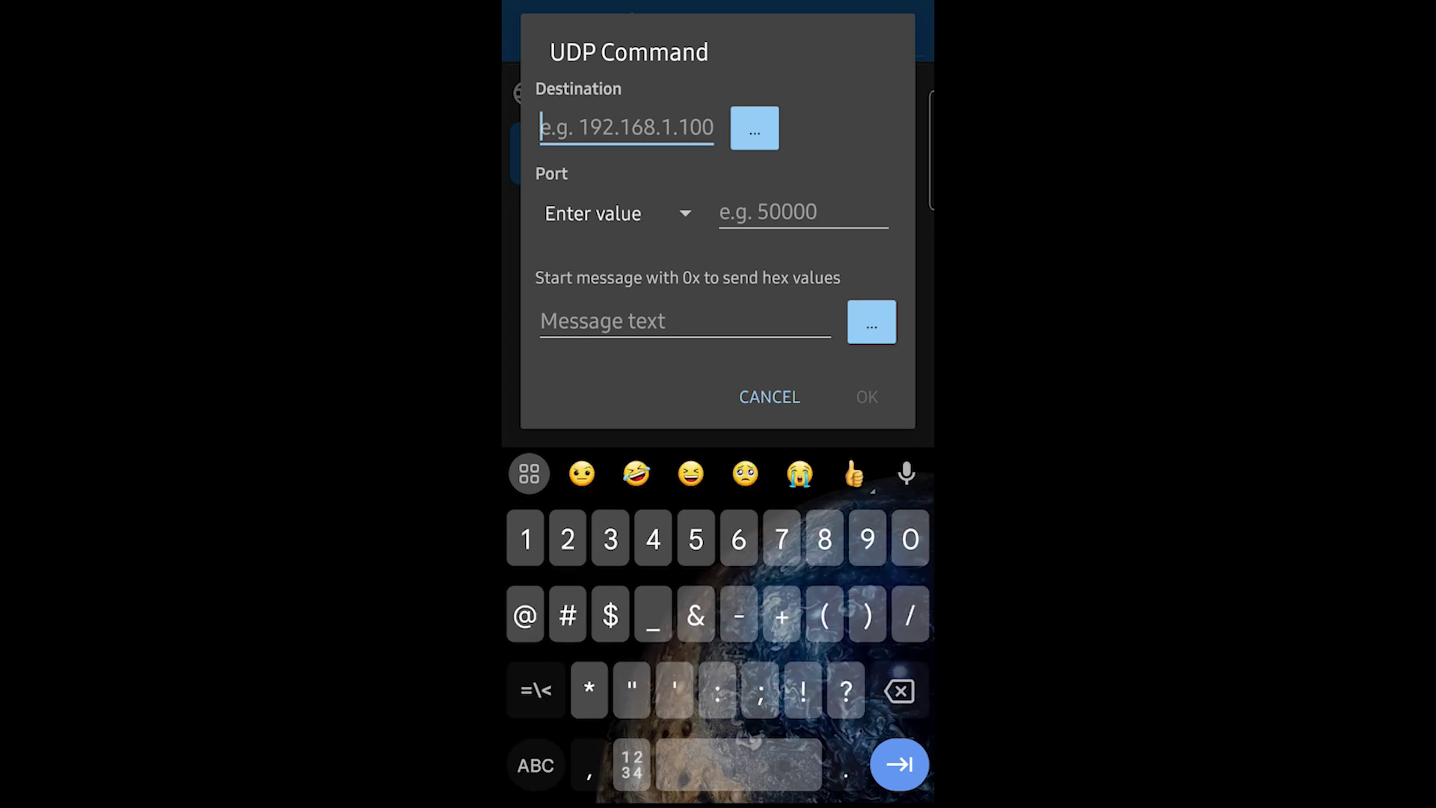
text(00)
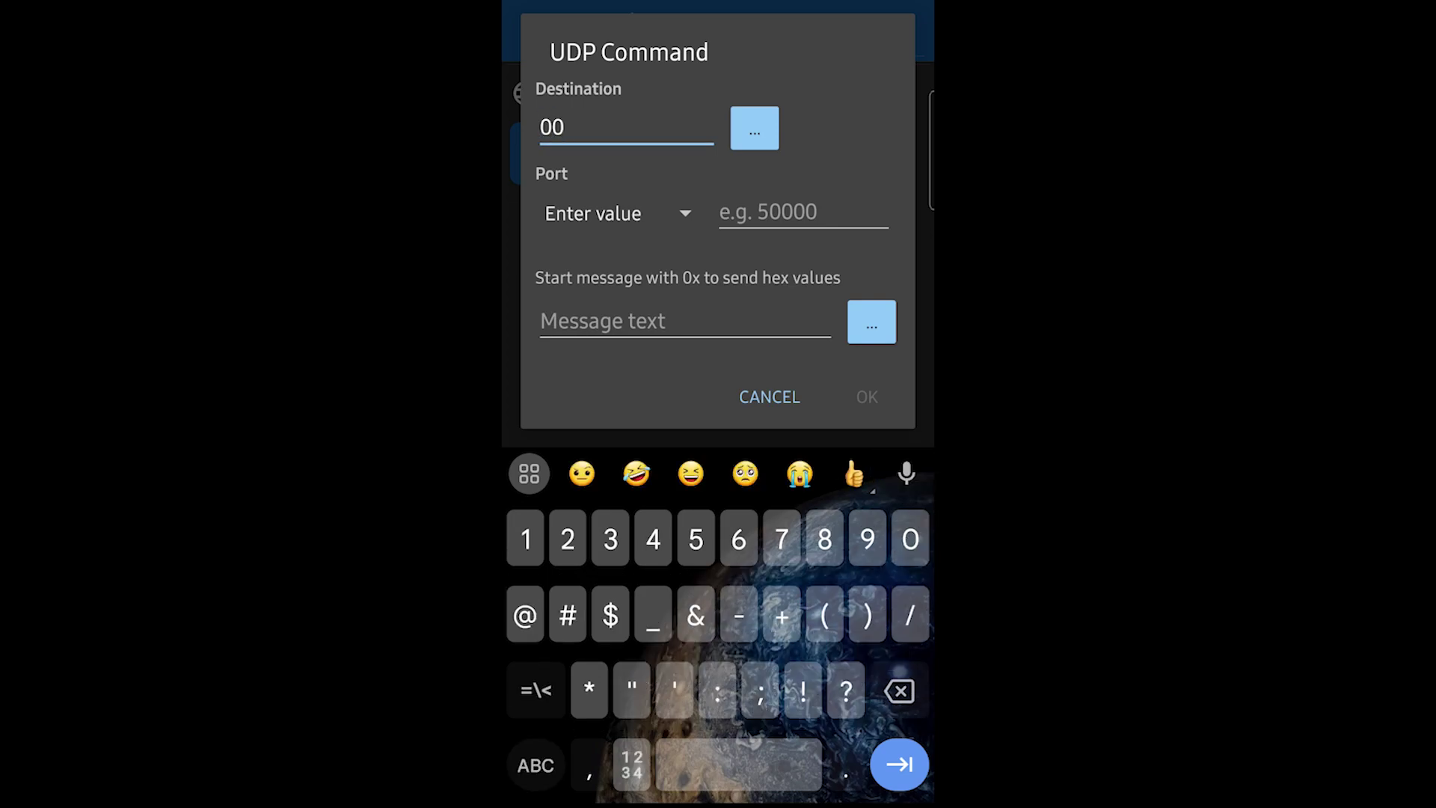
click(535, 764)
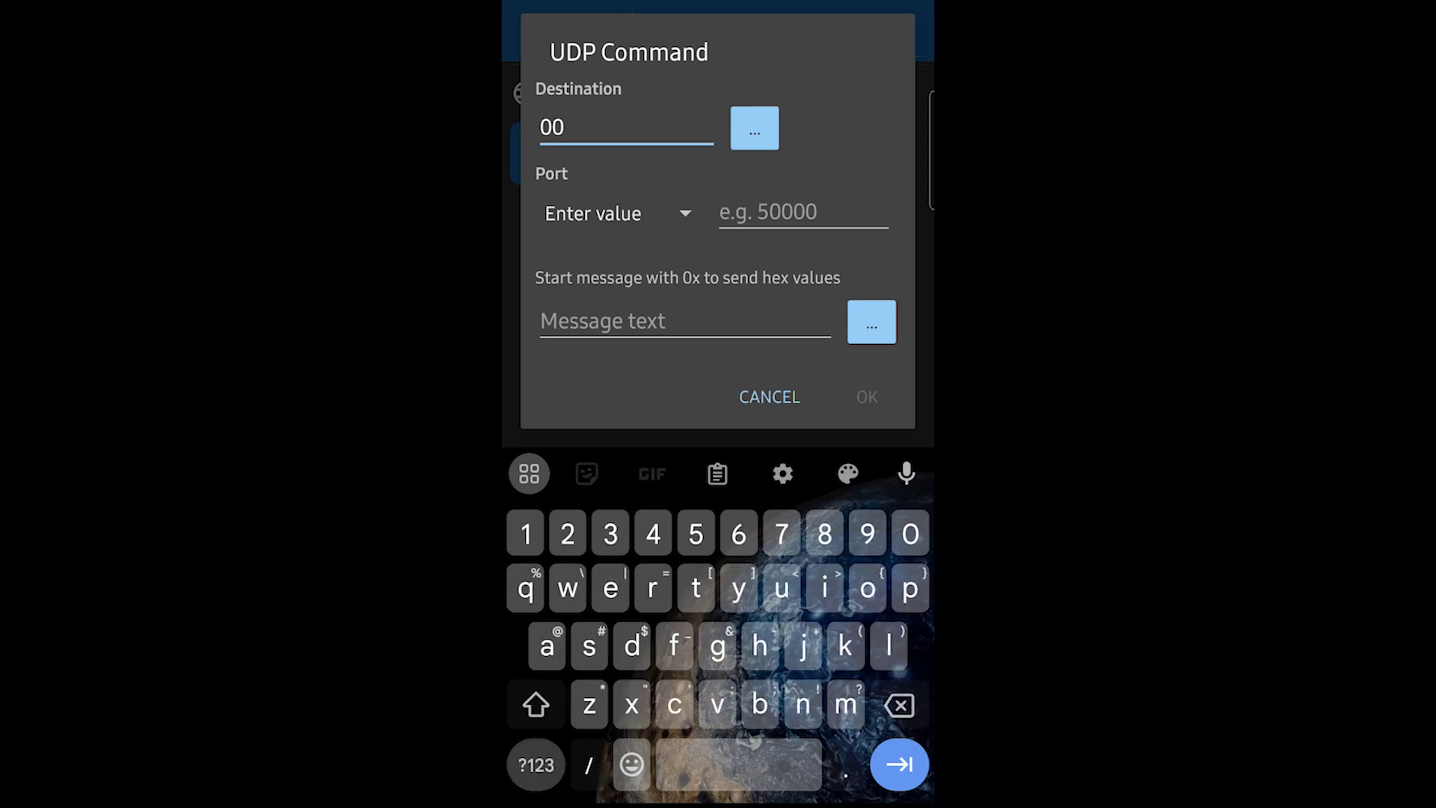
text(.00)
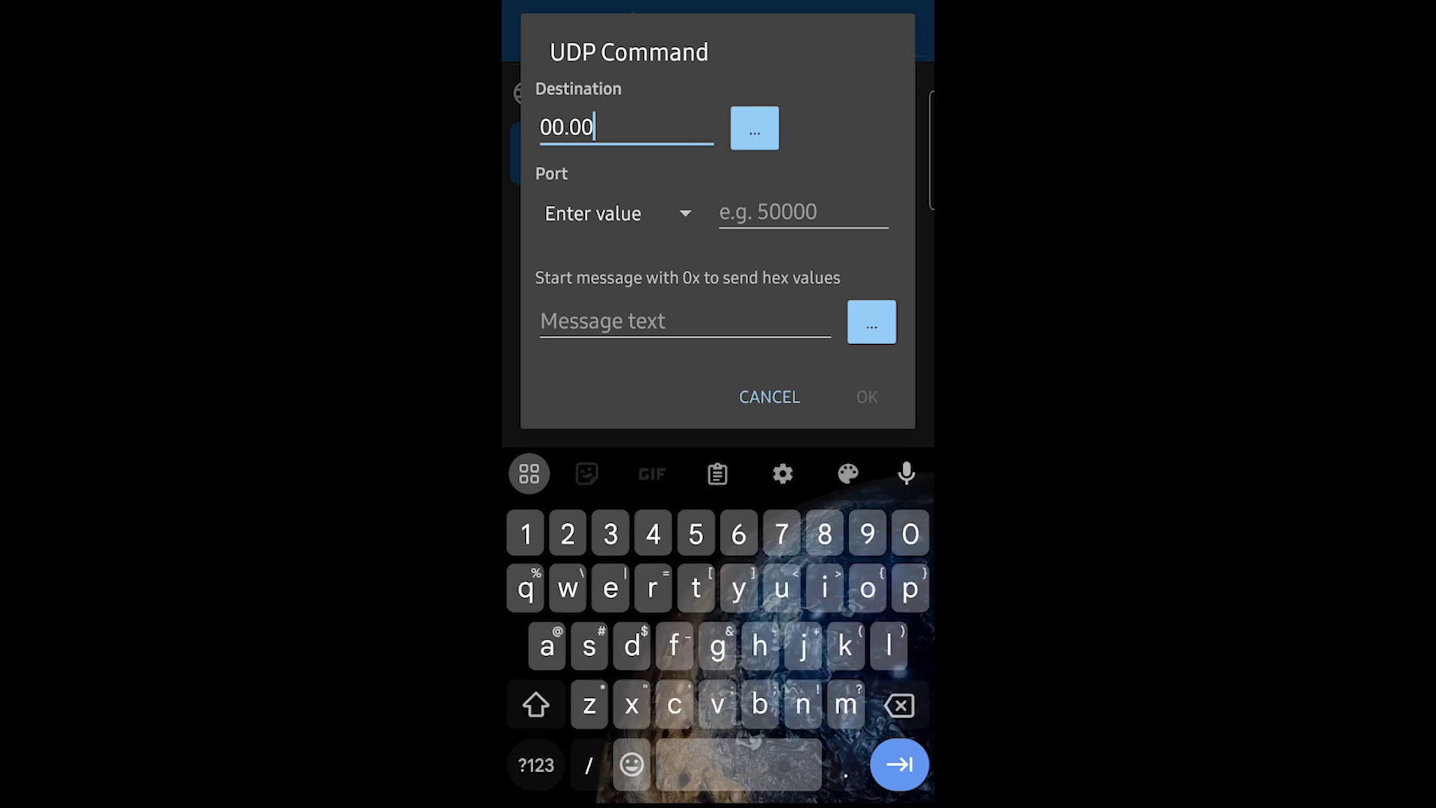
text(.)
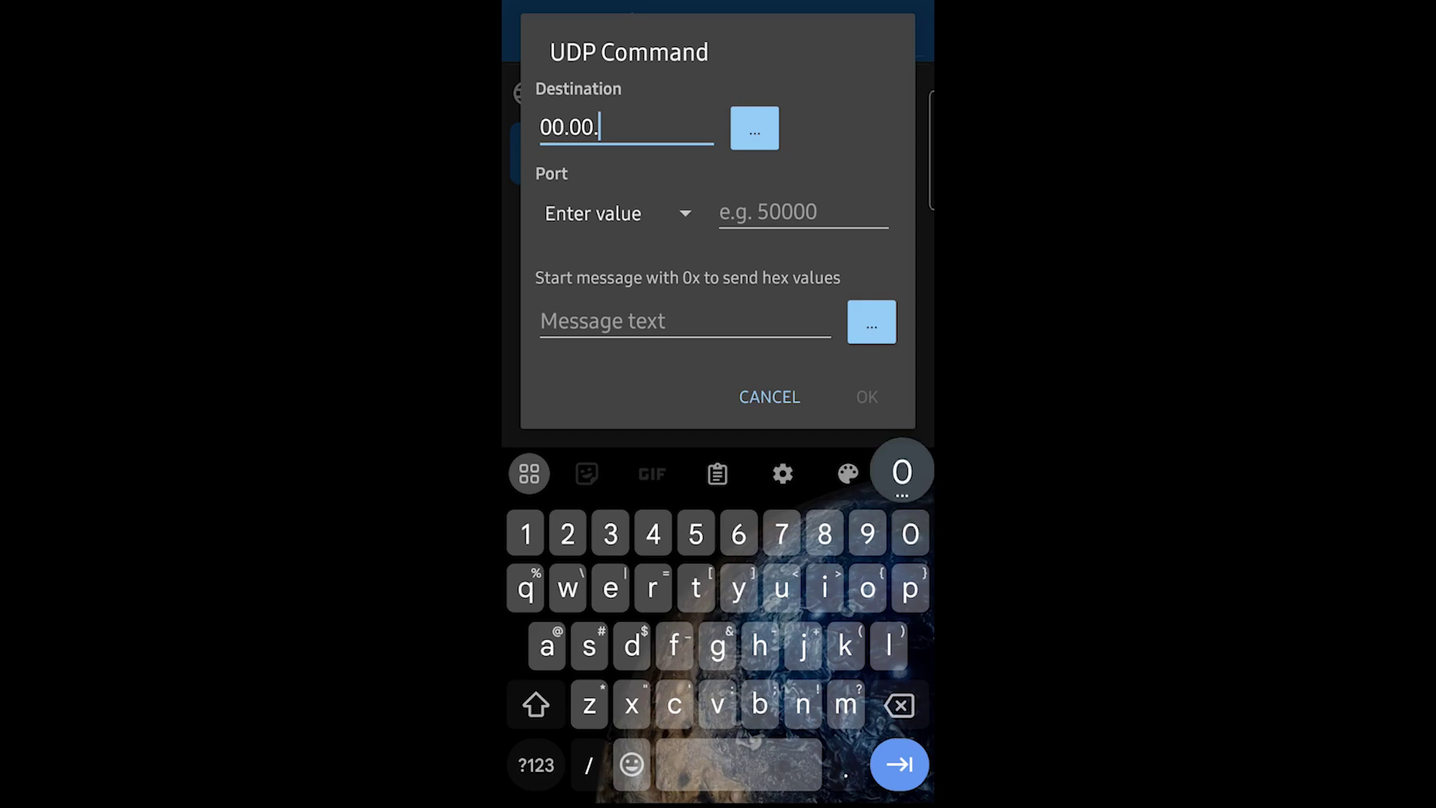
text(01)
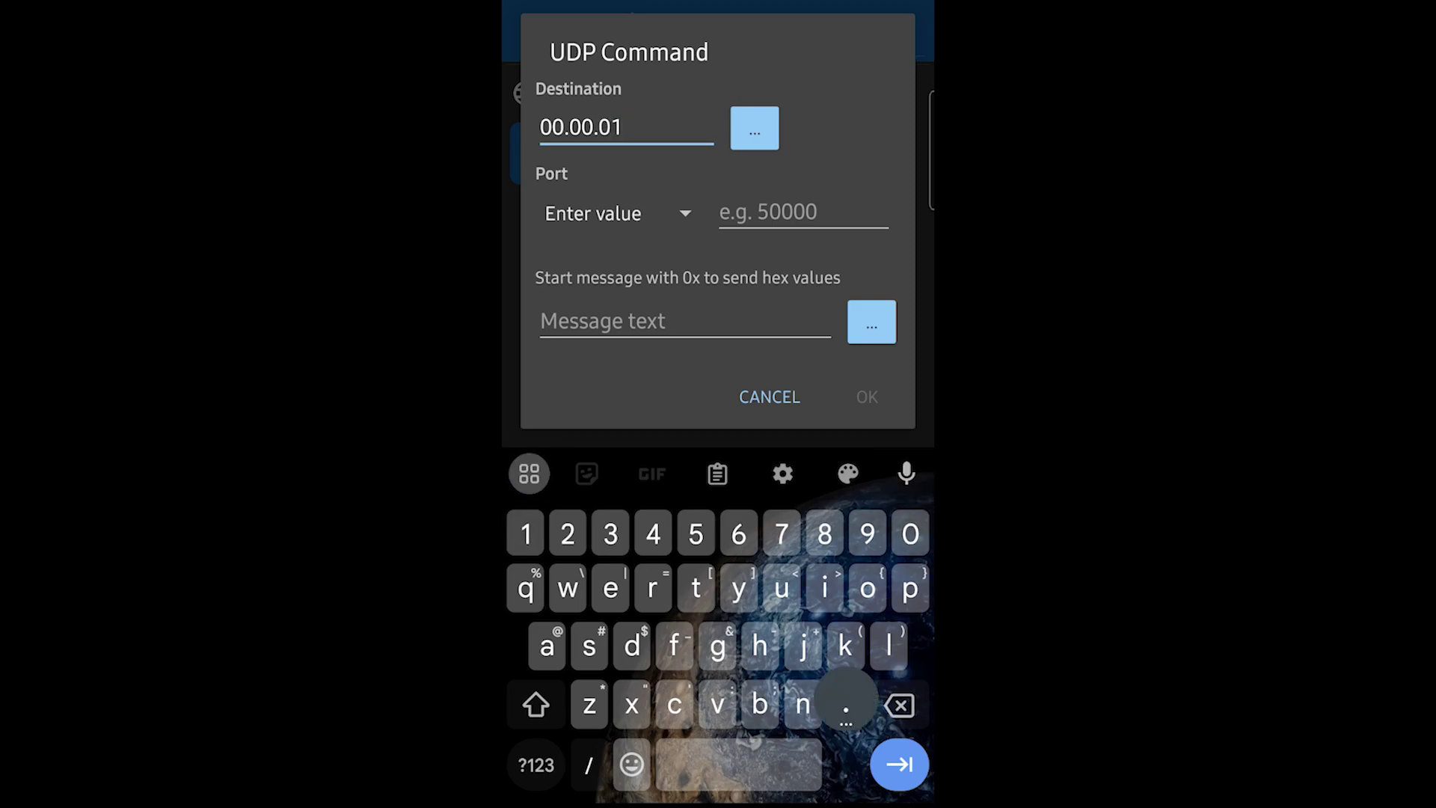
text(.)
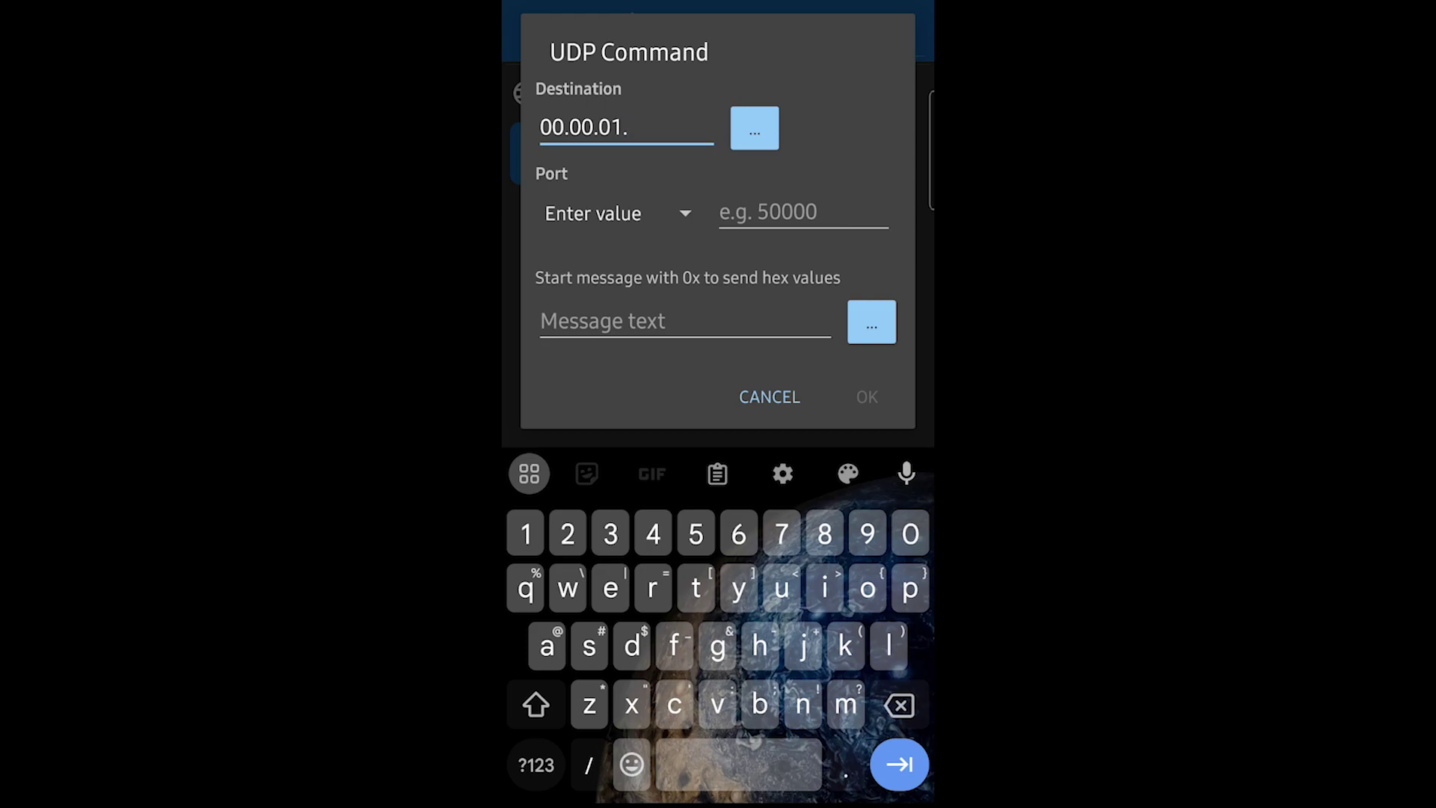
text(255)
key(Tab)
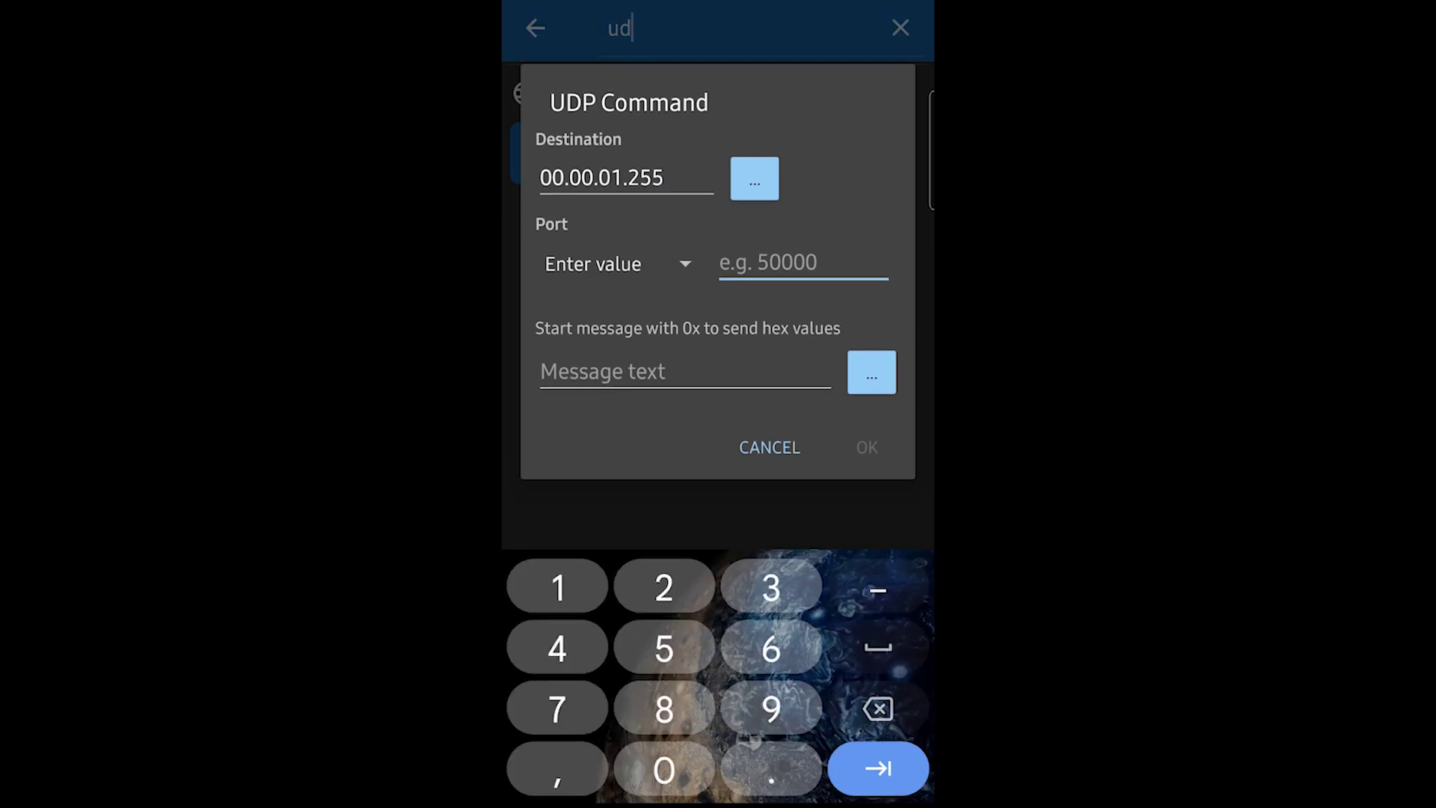
text(9)
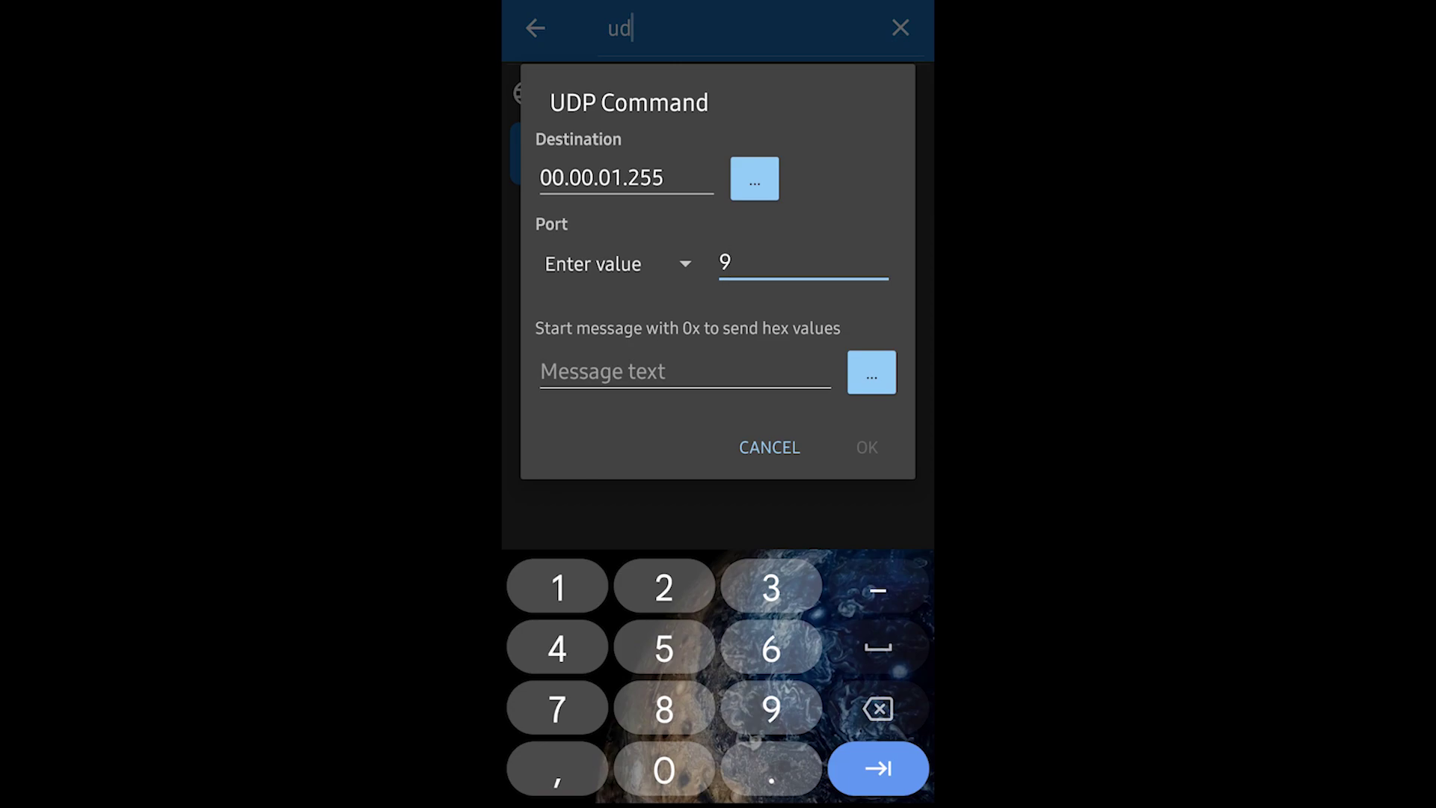
Step: Enter the 0xffffffffffff hex magic packet message and copy its repeated part
key(Tab)
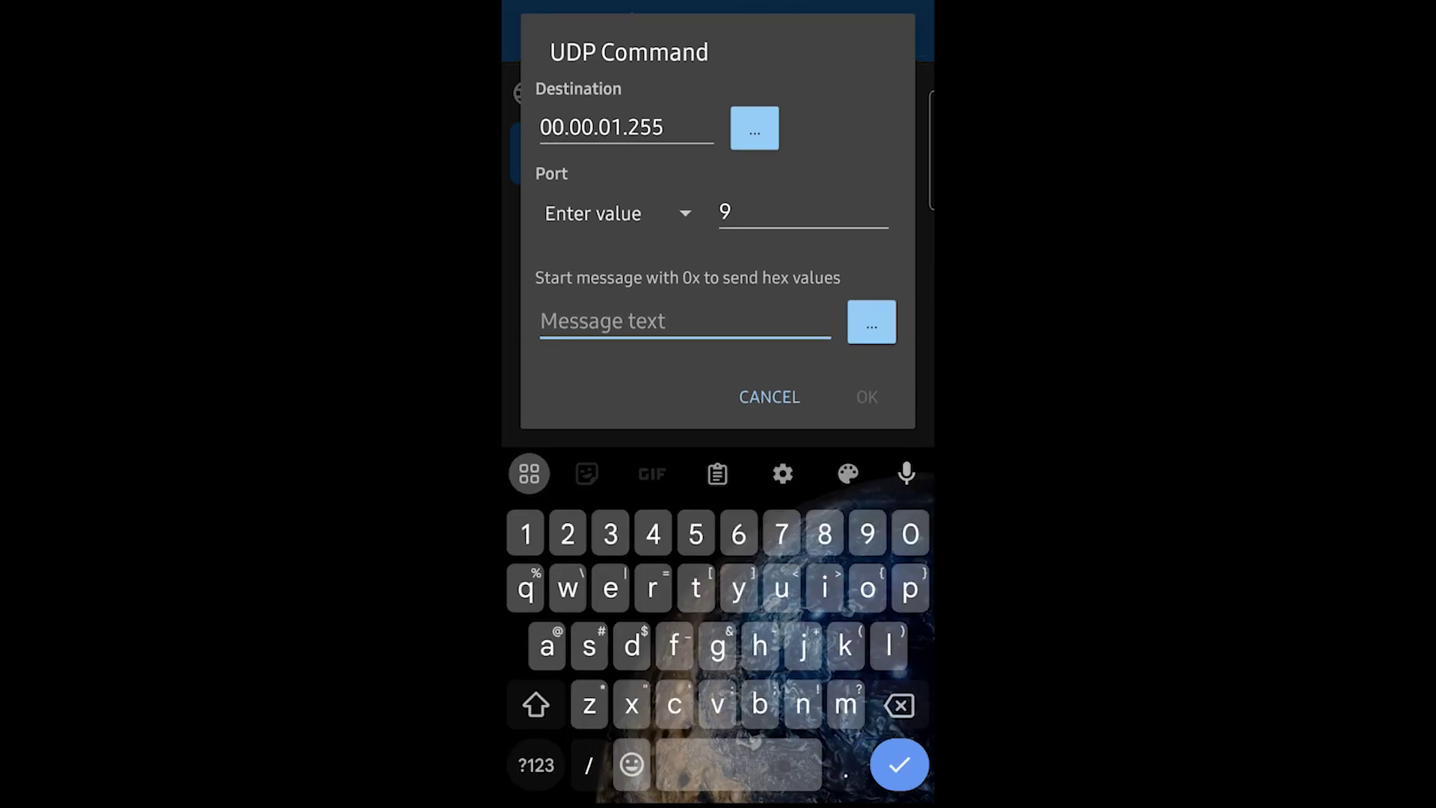
text(0)
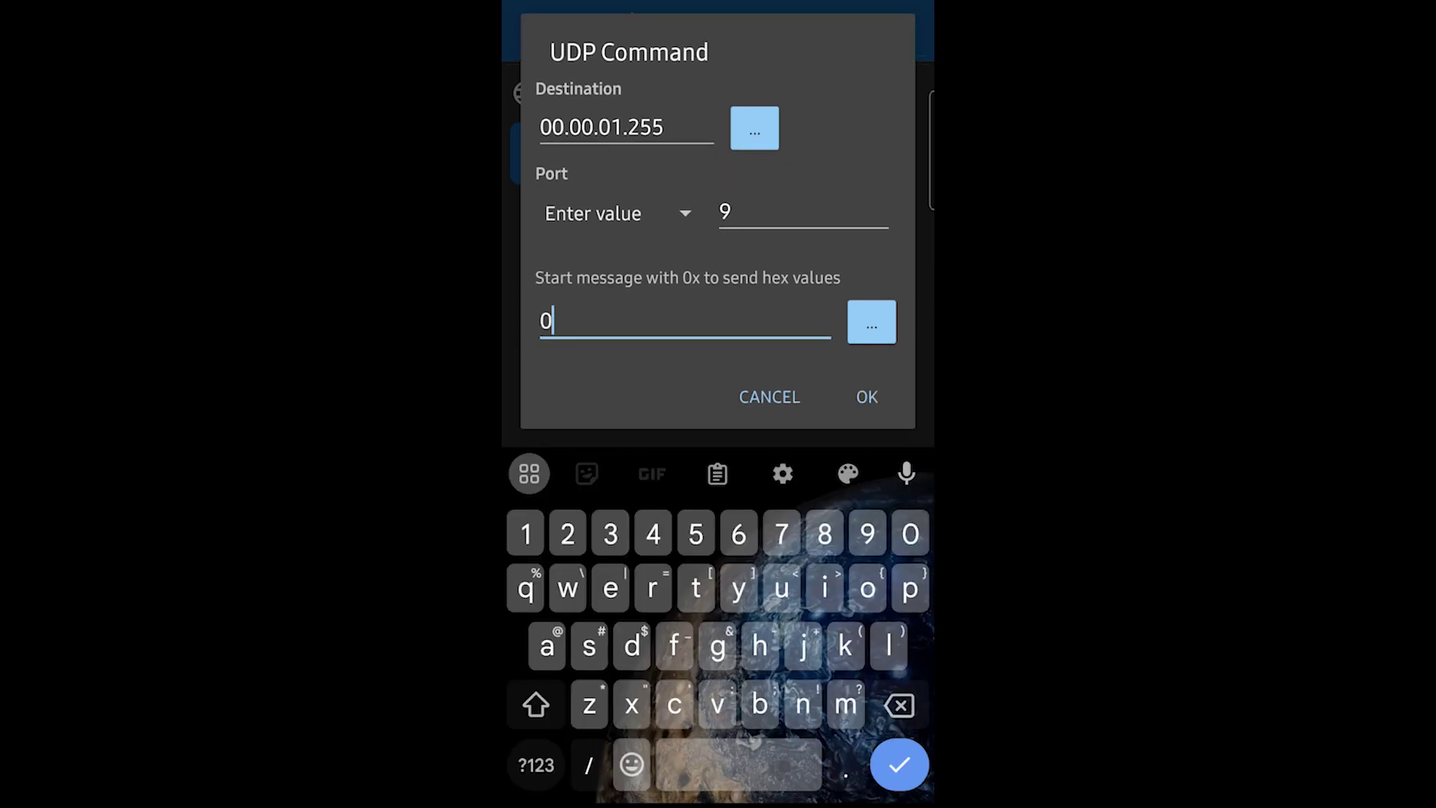
text(x)
text(ffffffffffff)
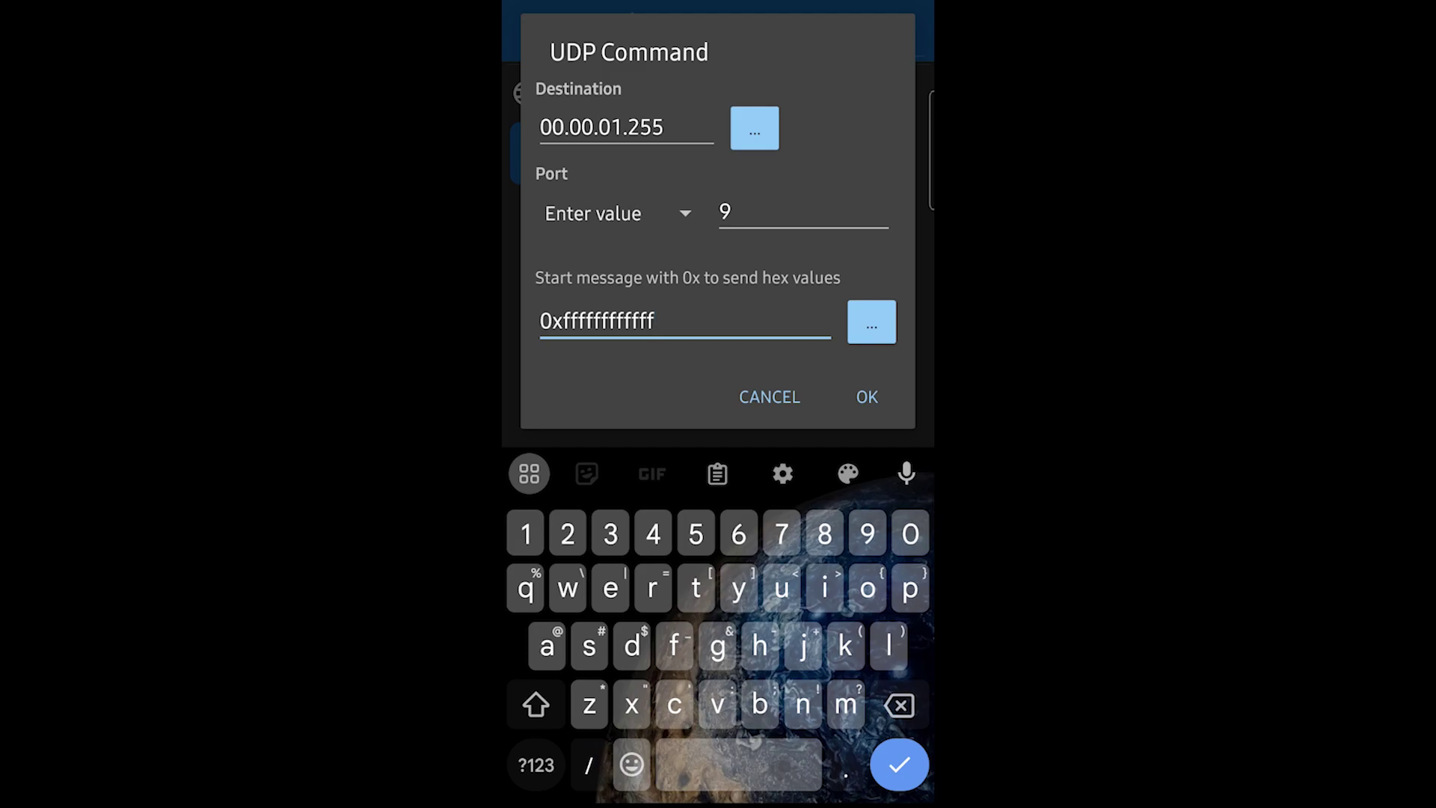
text(7171717)
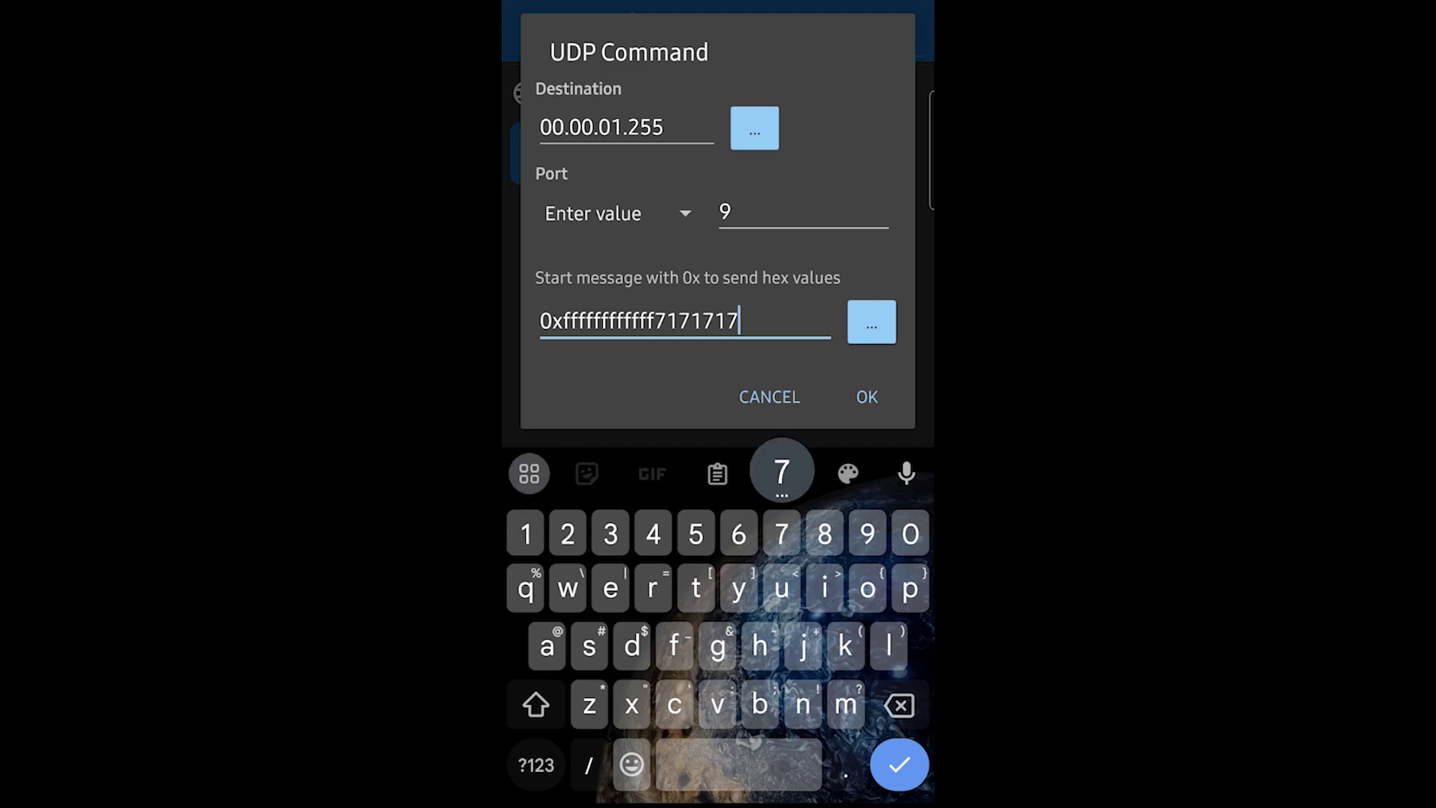
text(177)
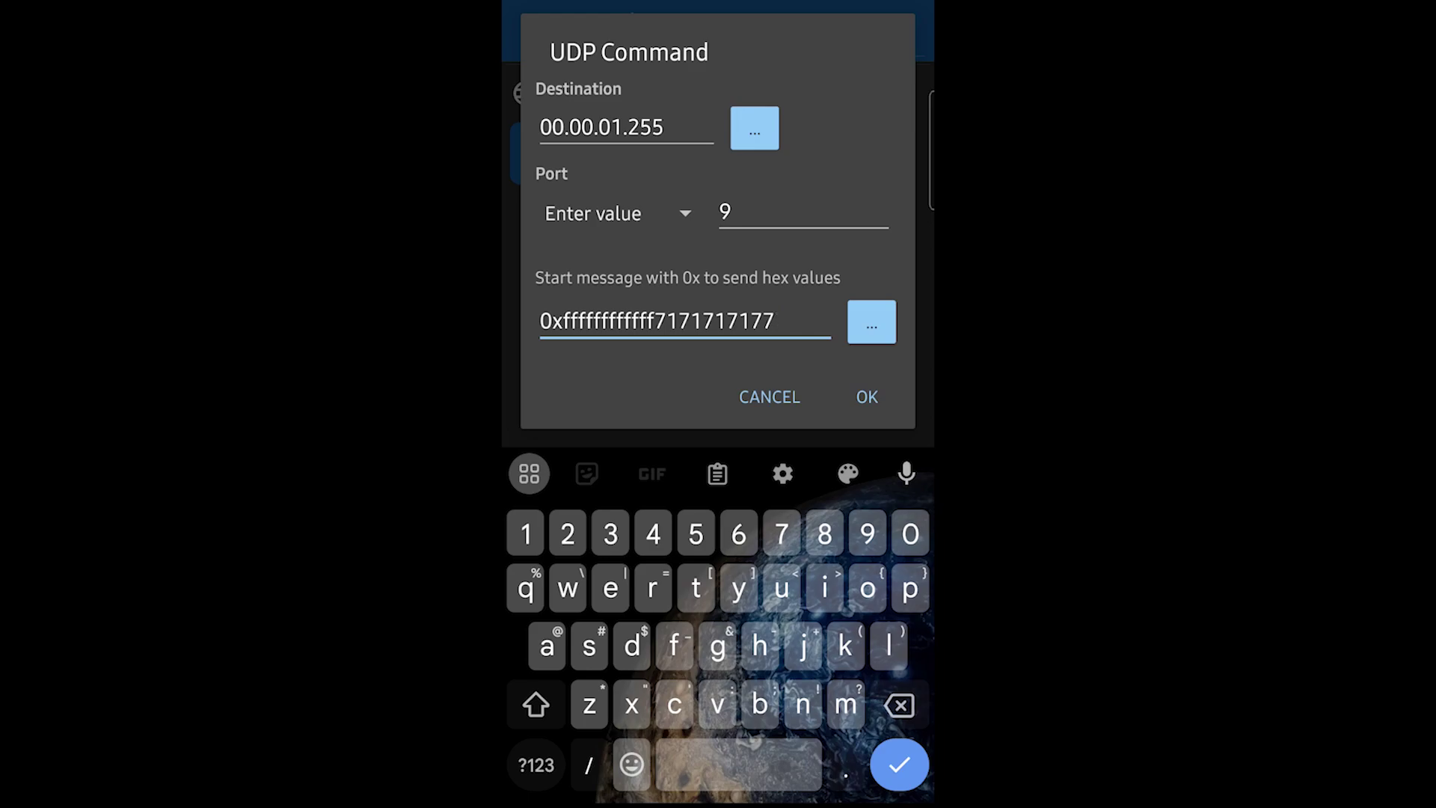
text(c)
text(kak)
key(ctrl+a)
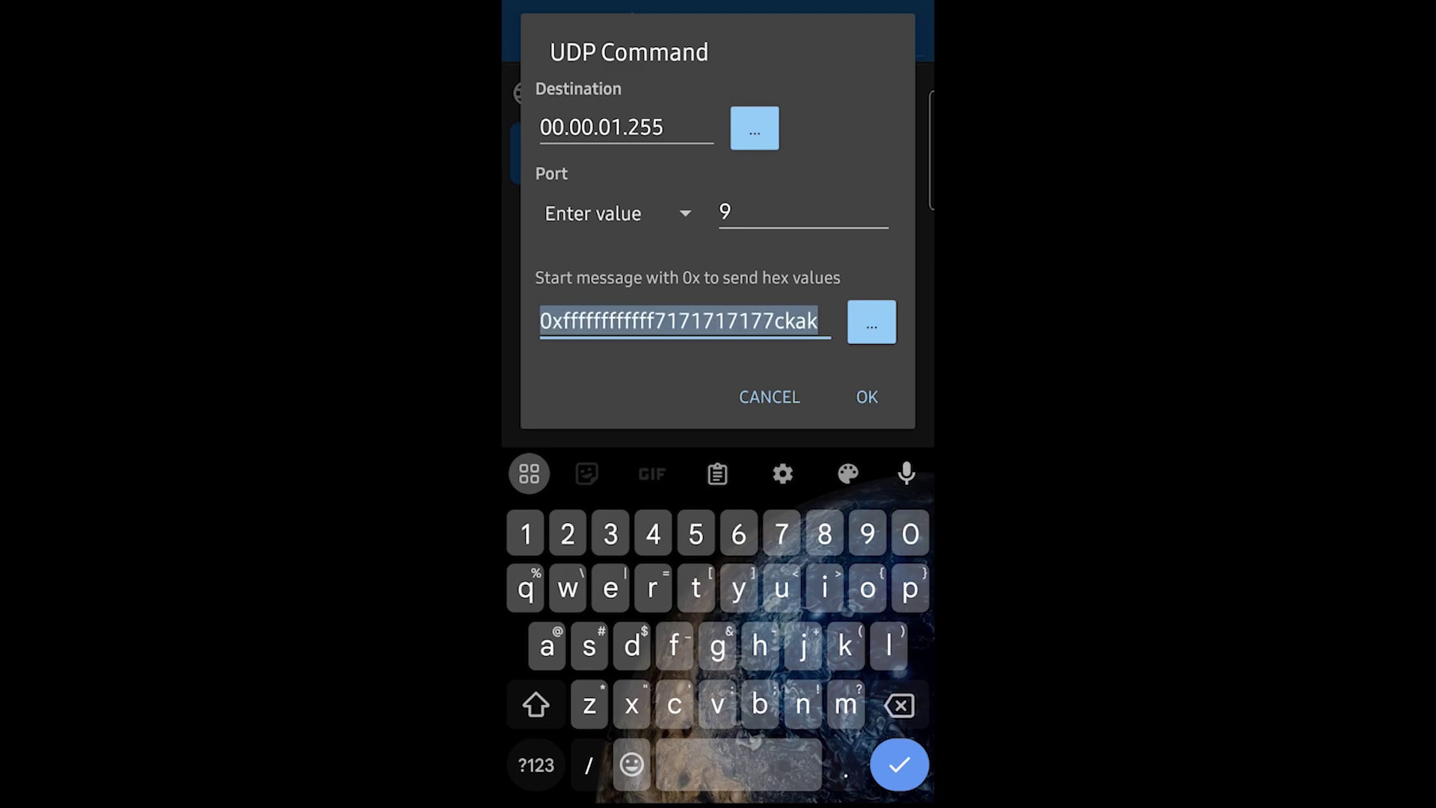
drag(528, 348, 640, 356)
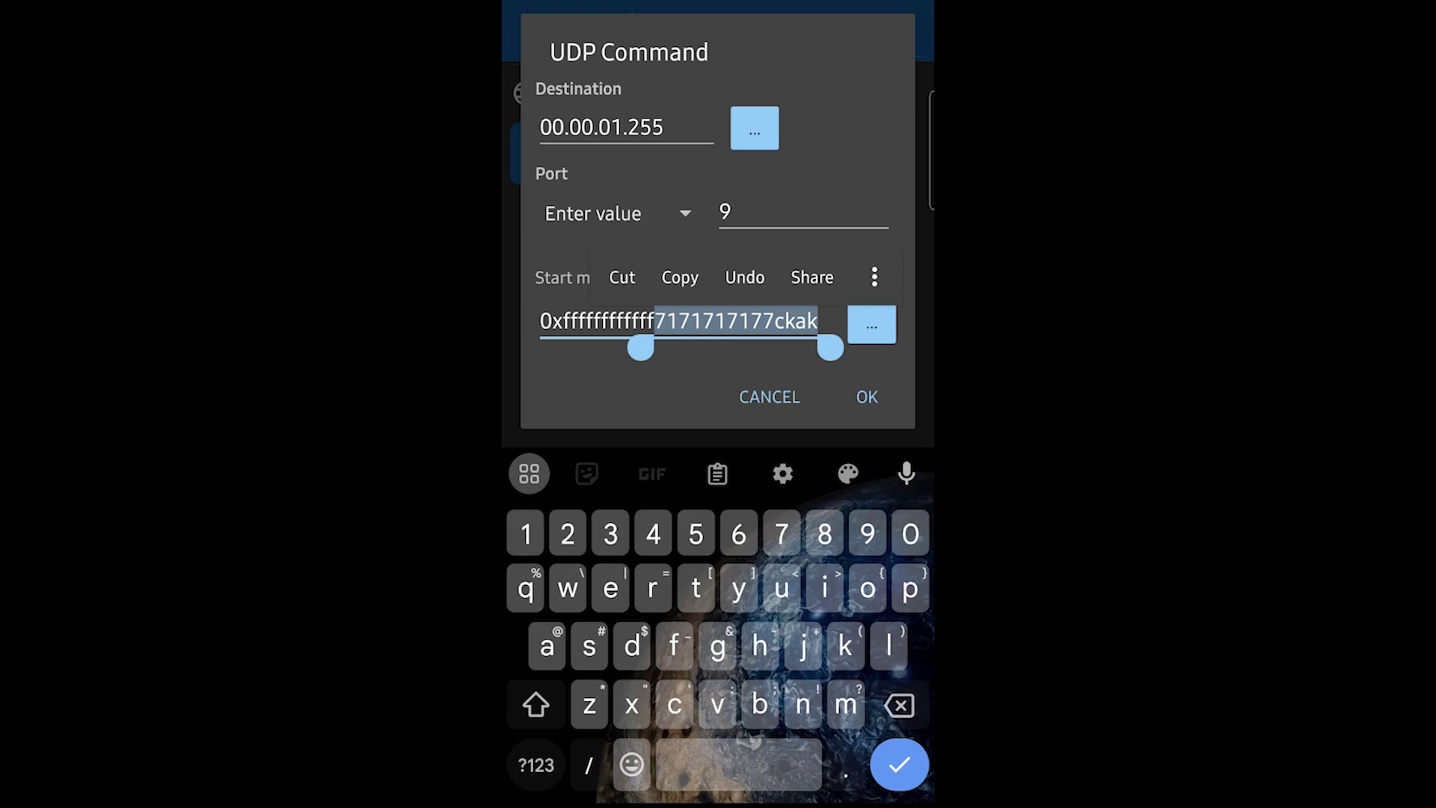
click(680, 278)
Step: Paste the copied part to extend the message and confirm the UDP Command action
click(716, 473)
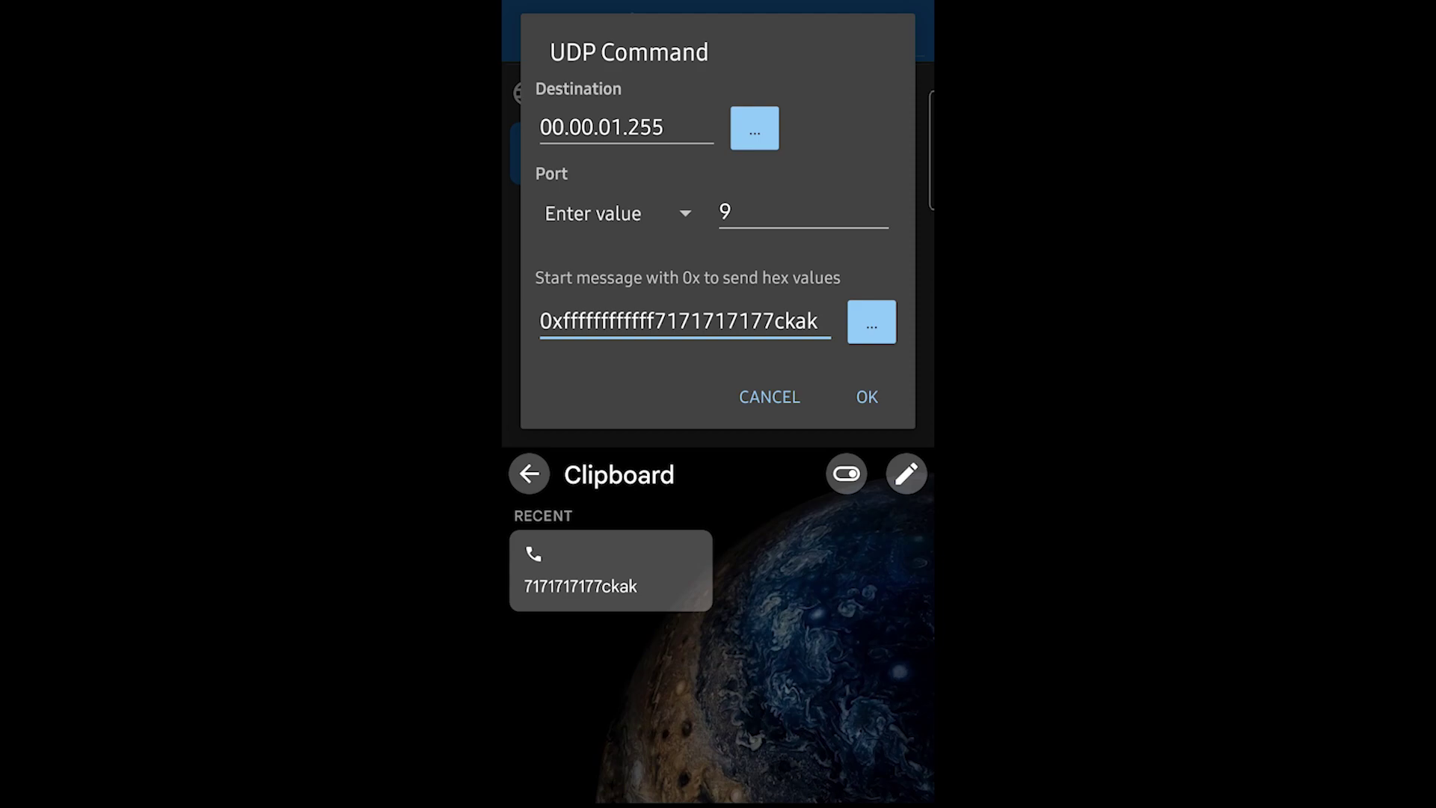
click(610, 571)
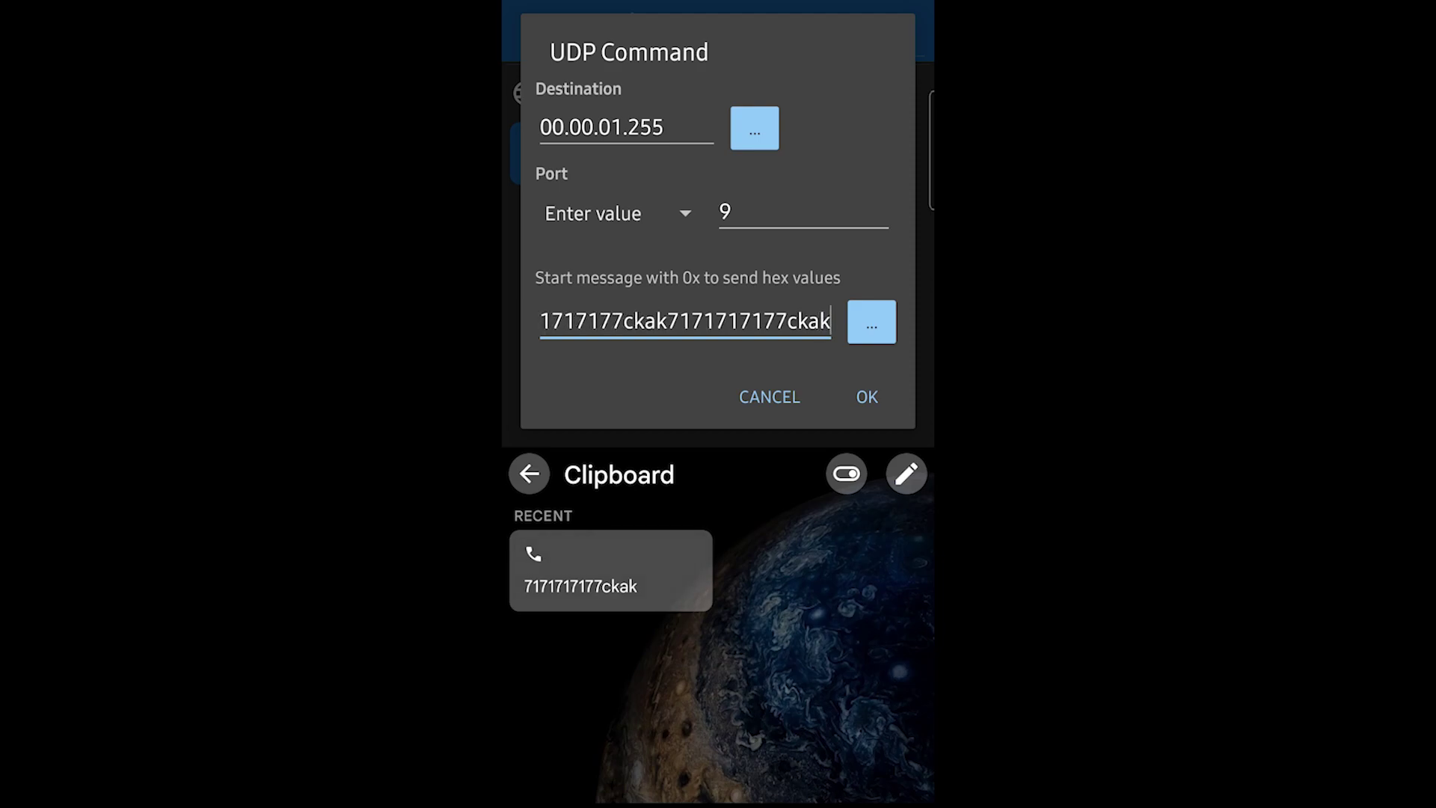
click(776, 319)
drag(776, 351, 821, 353)
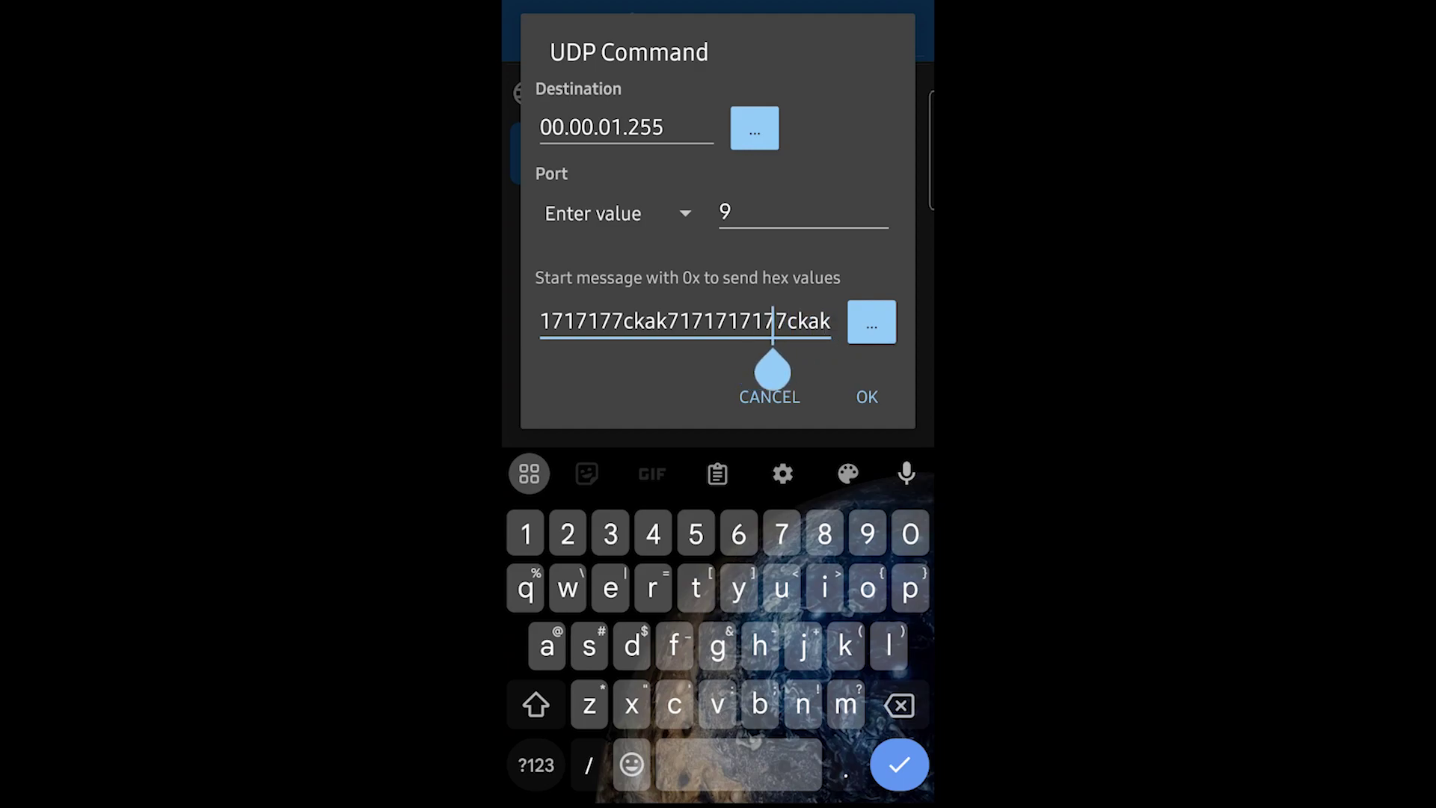
click(866, 396)
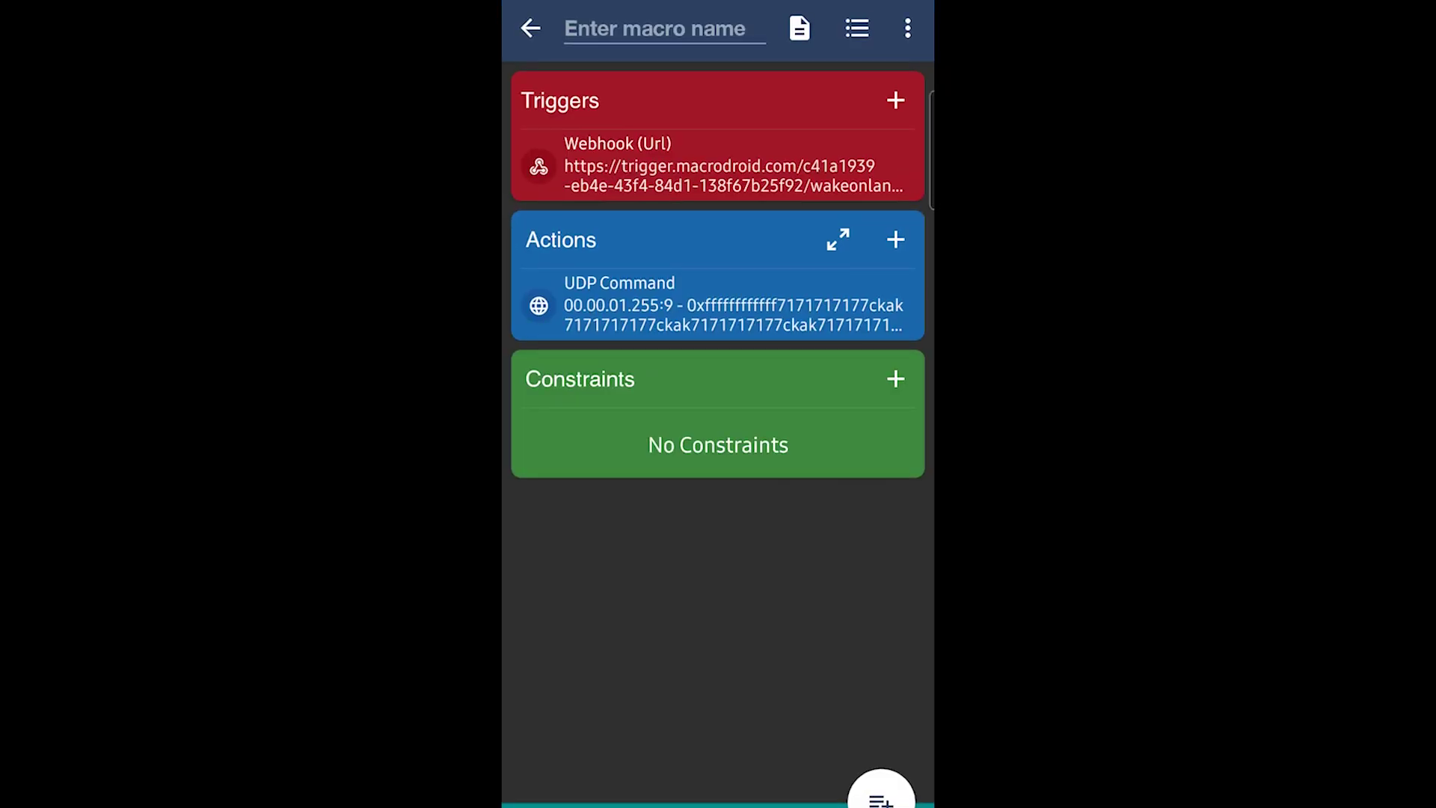
Step: Save the macro, naming it Wakeonlan after the missing-name warning
click(907, 28)
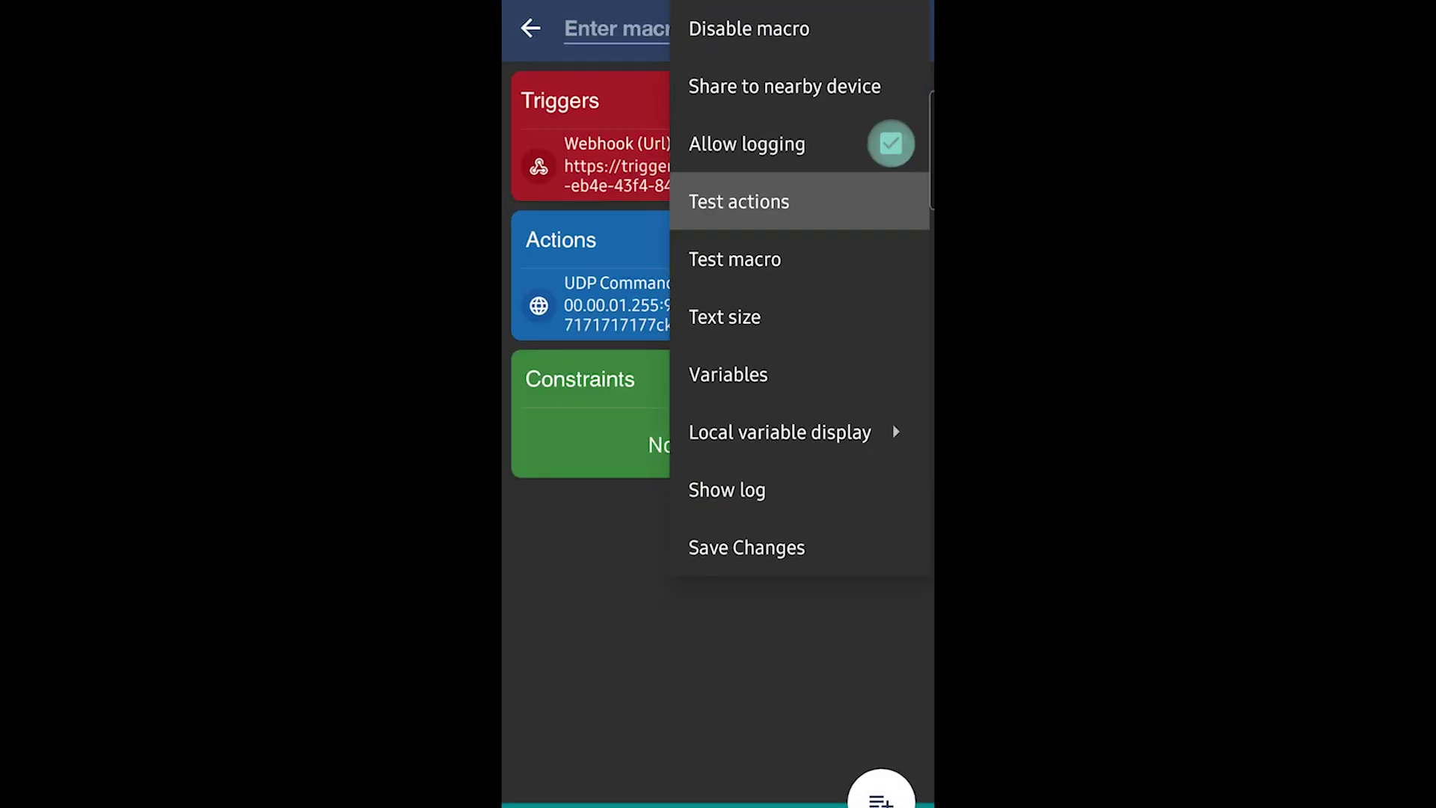
click(746, 549)
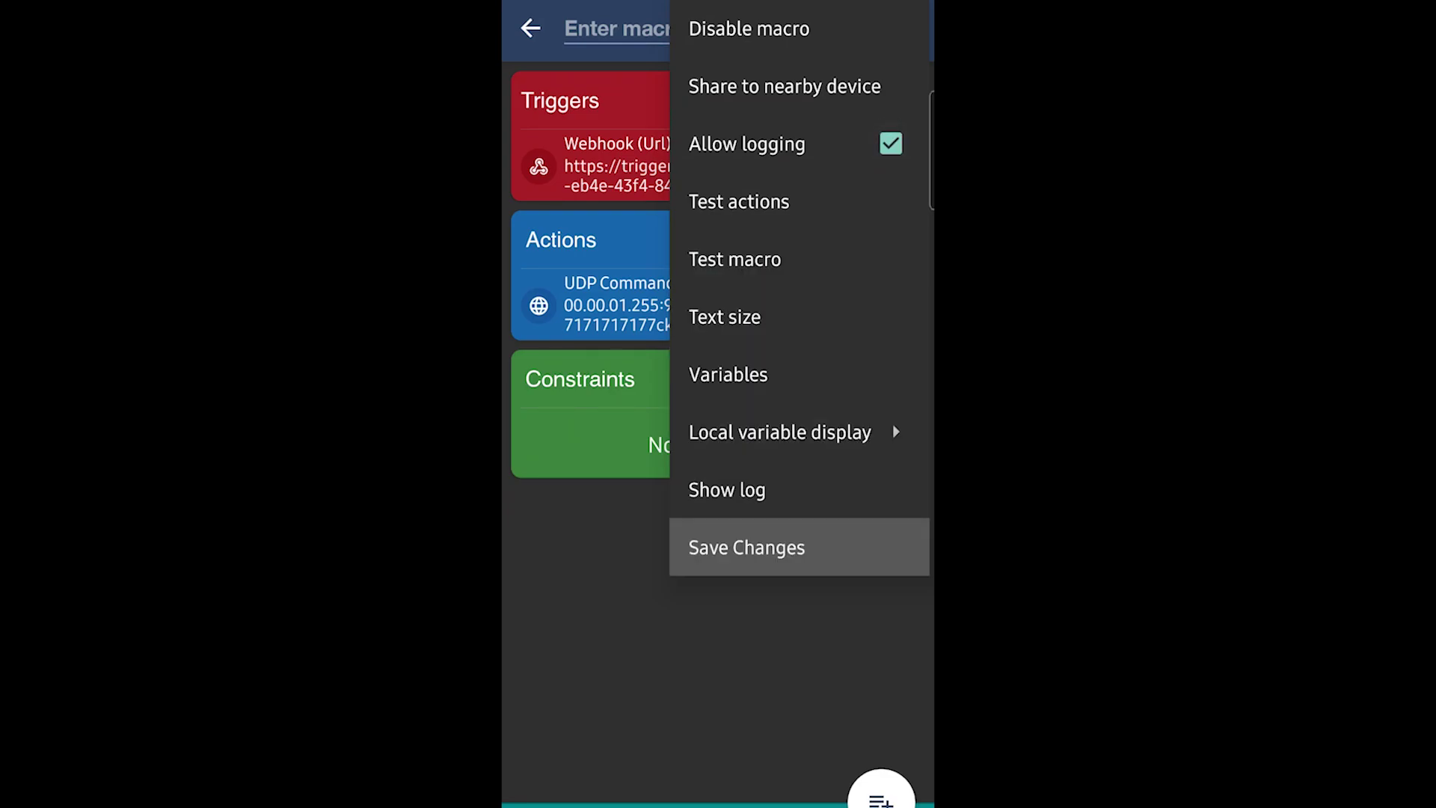
click(799, 486)
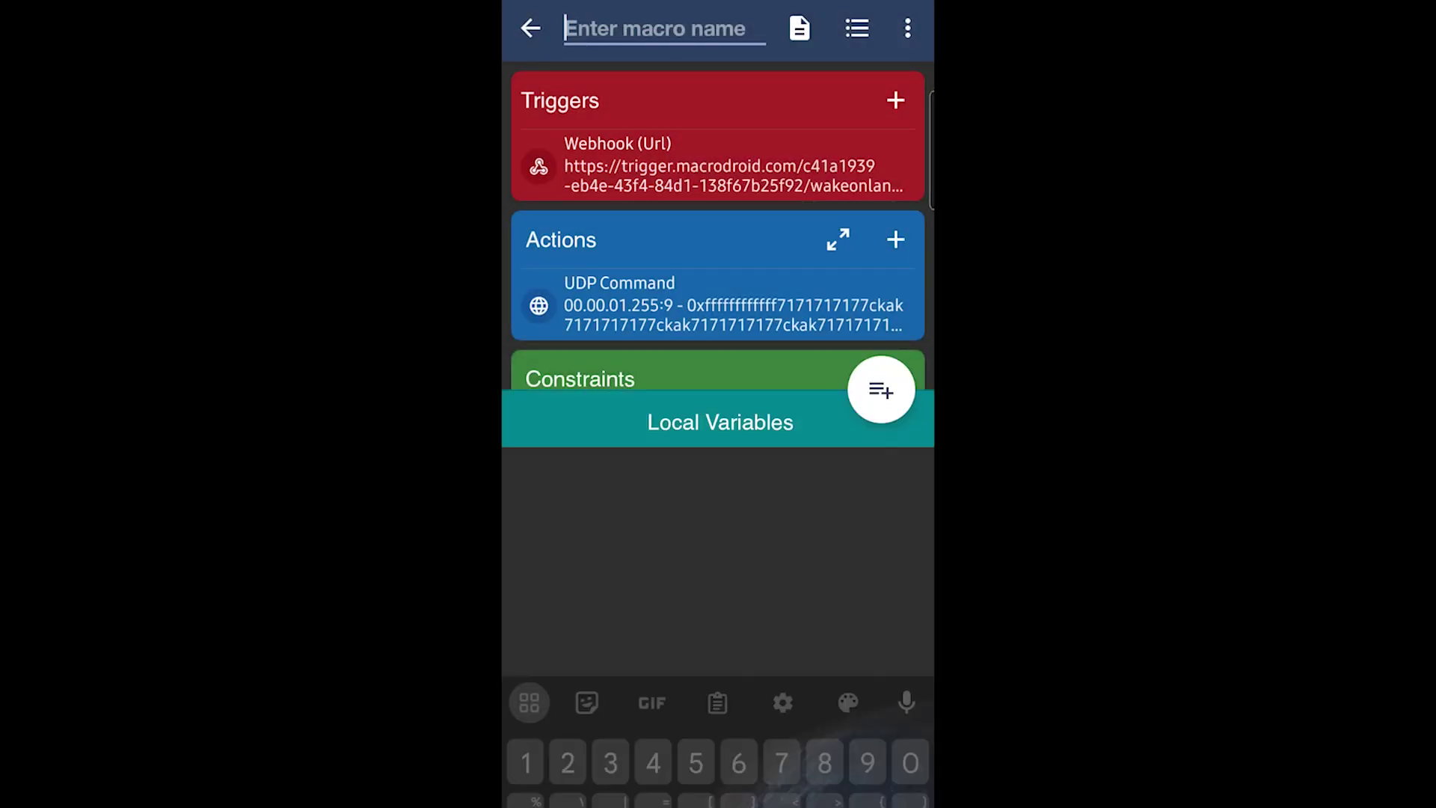
text(Wakeonl)
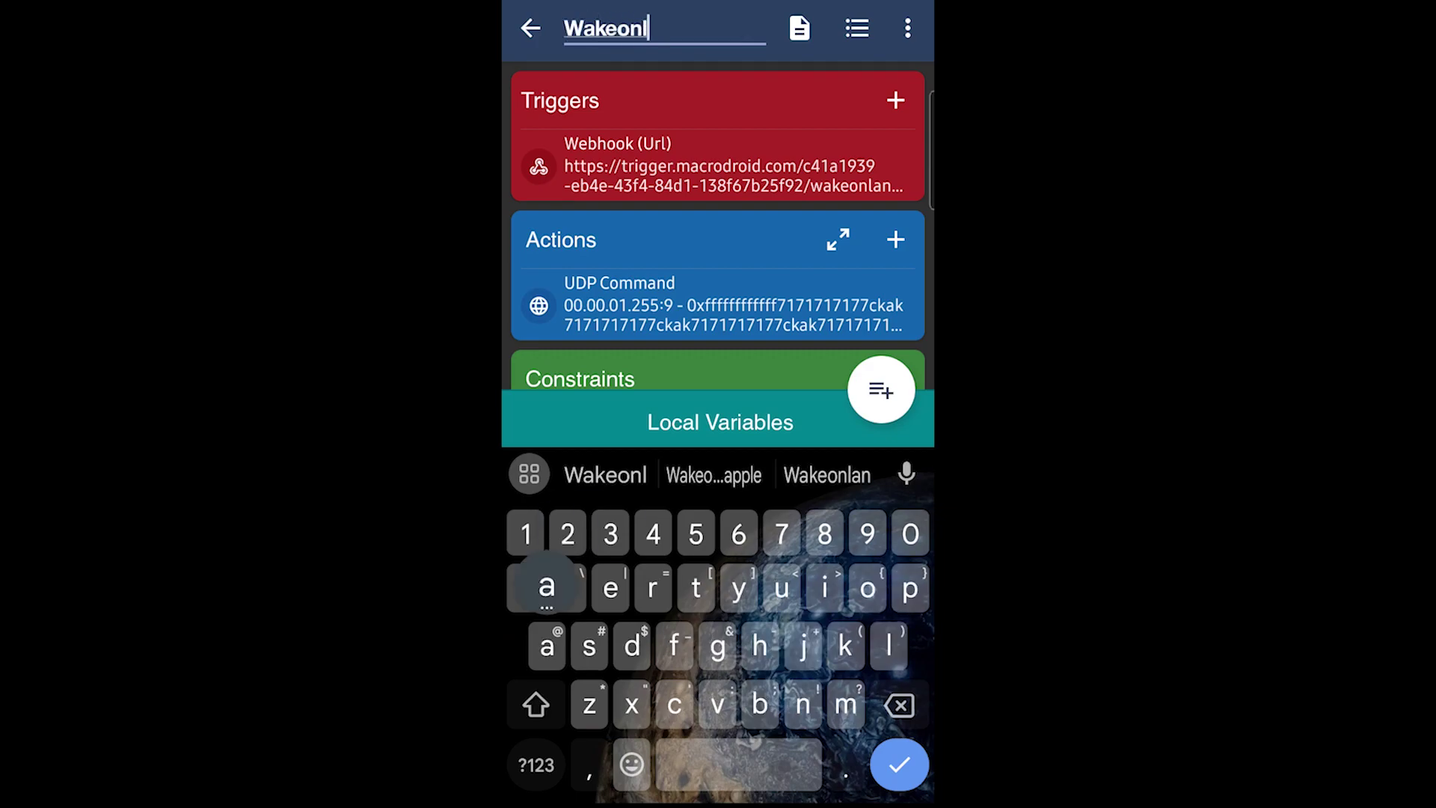
text(an)
key(Return)
click(908, 29)
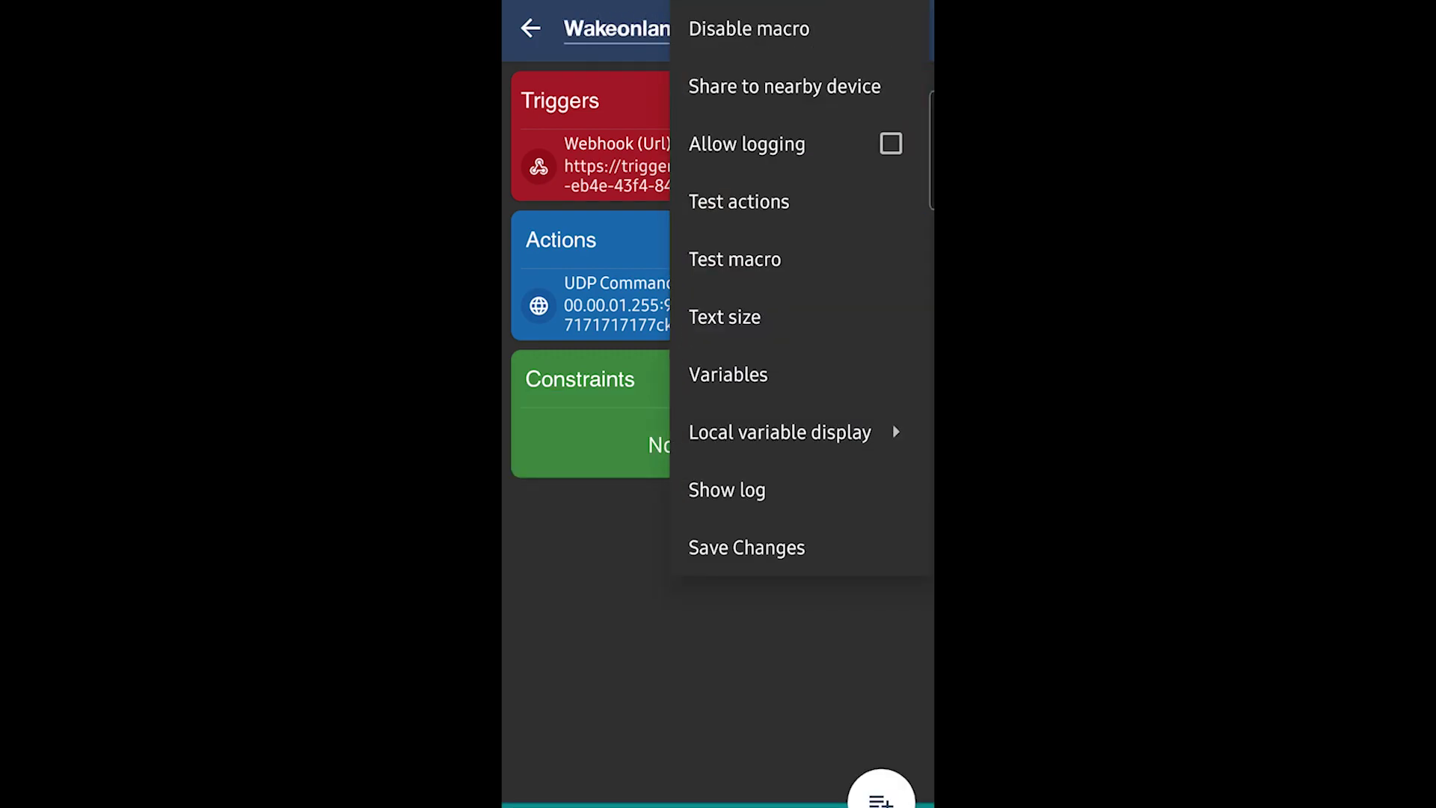
click(746, 548)
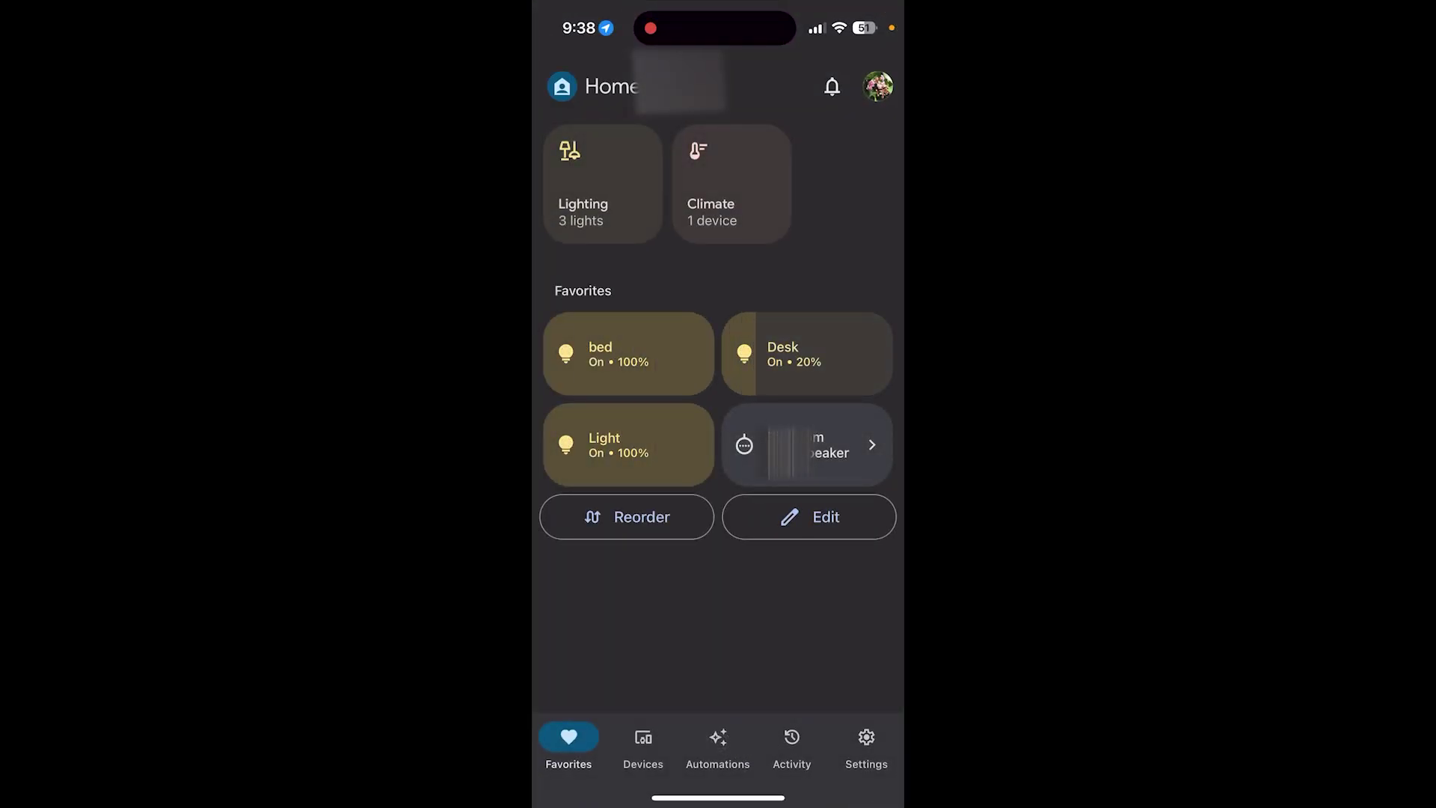
Step: From Google Home settings, add a service and search the list for Iftt
click(866, 742)
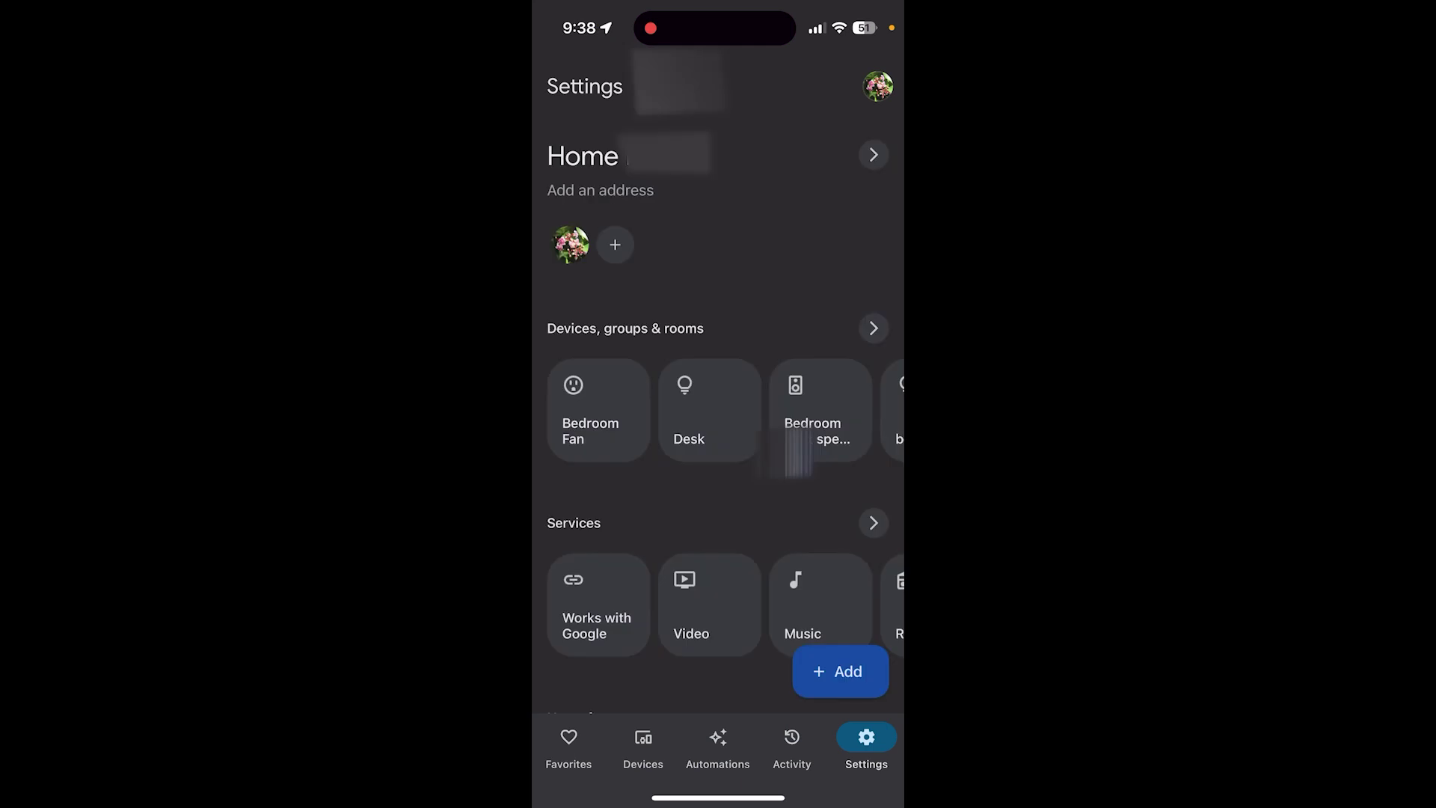
click(840, 671)
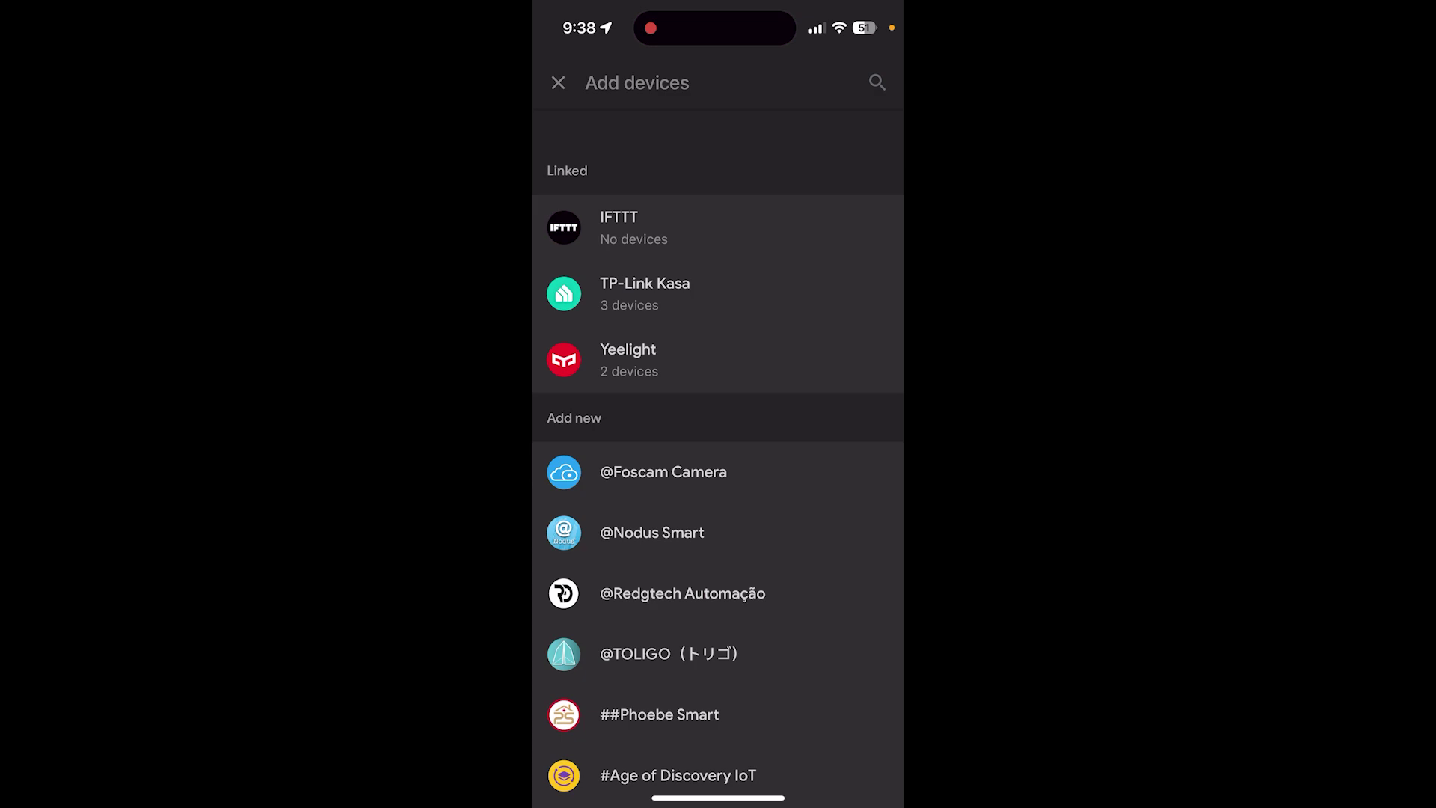
click(876, 81)
text(I)
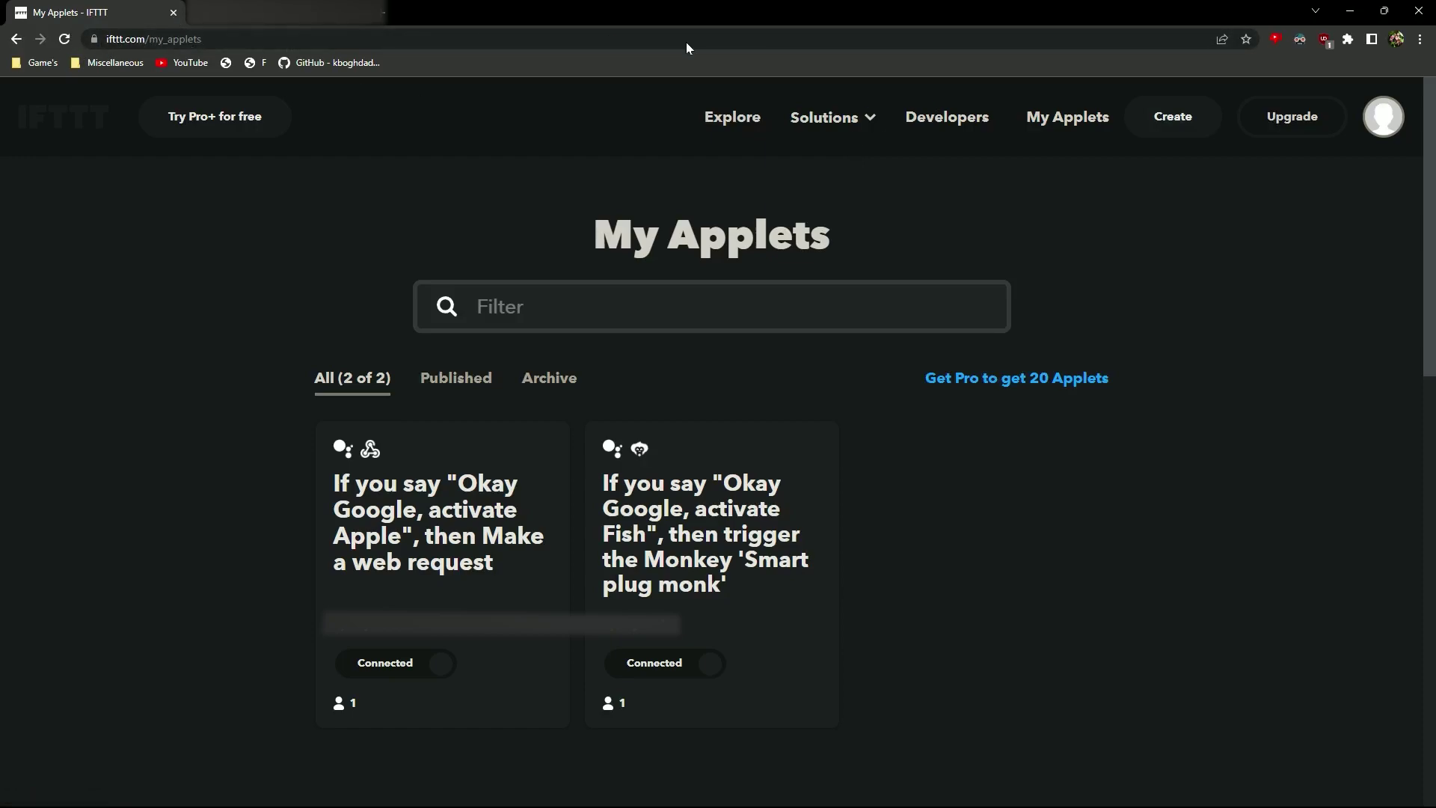
Step: Start a new applet with Google Assistant V2's Activate scene as the If This trigger
click(1171, 119)
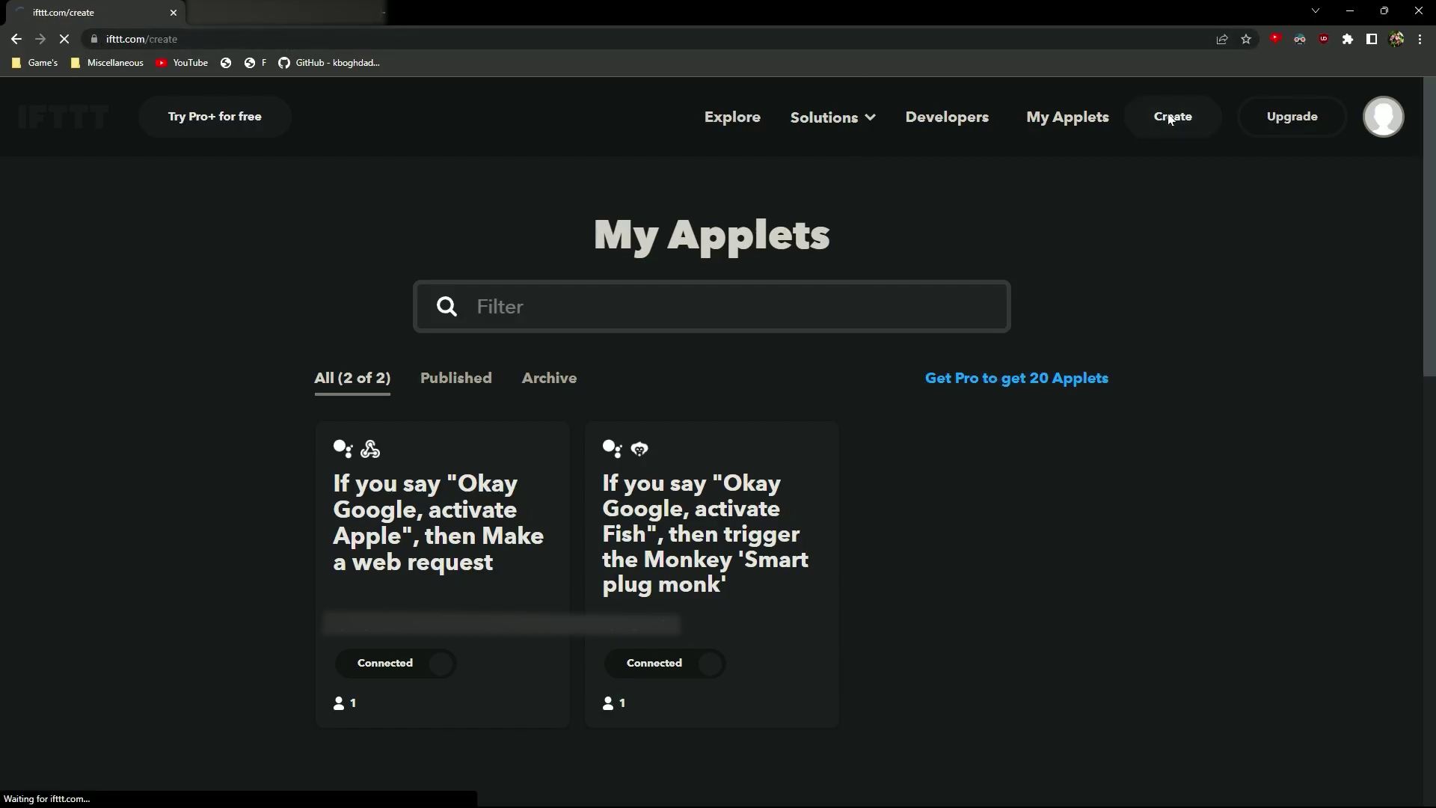
click(714, 339)
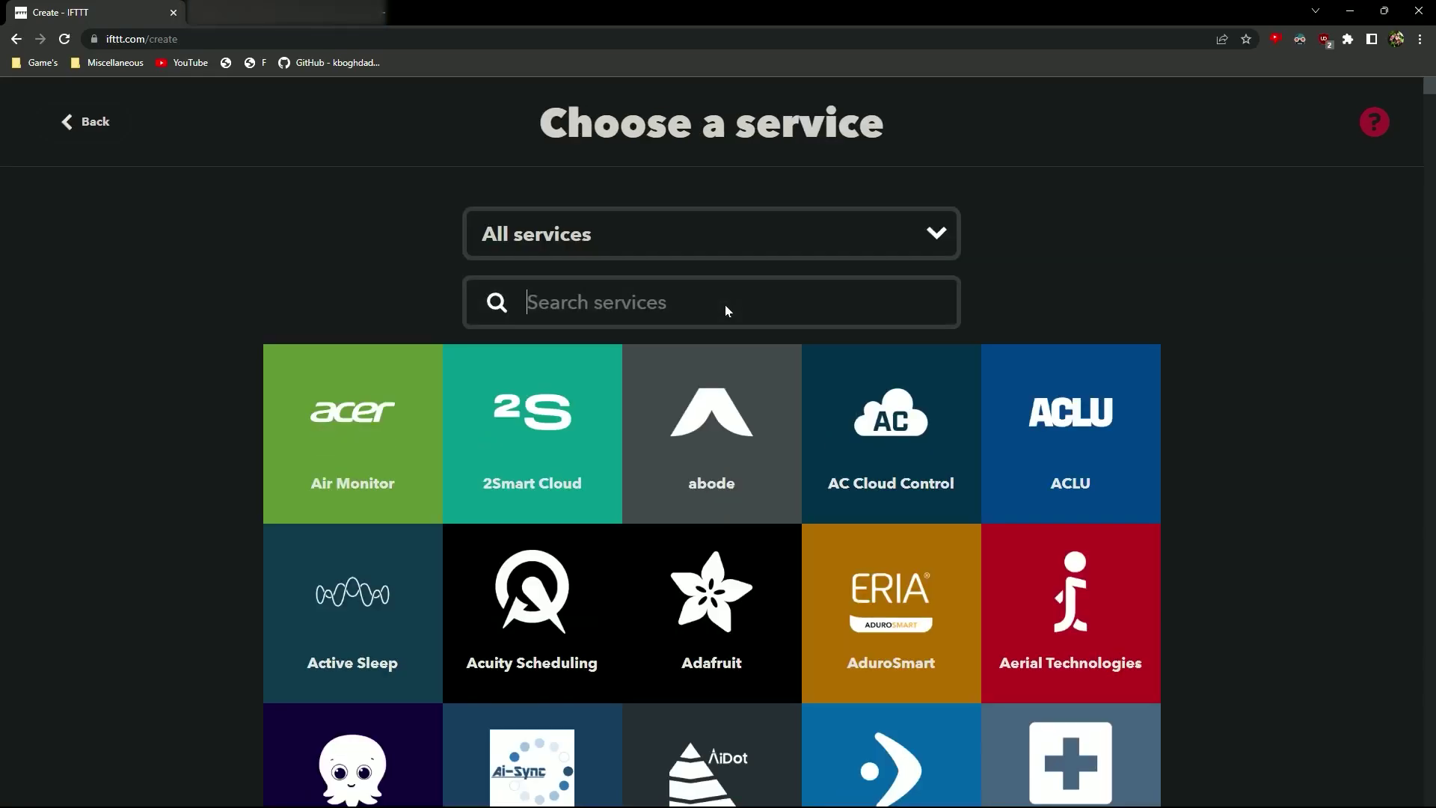
text(google as)
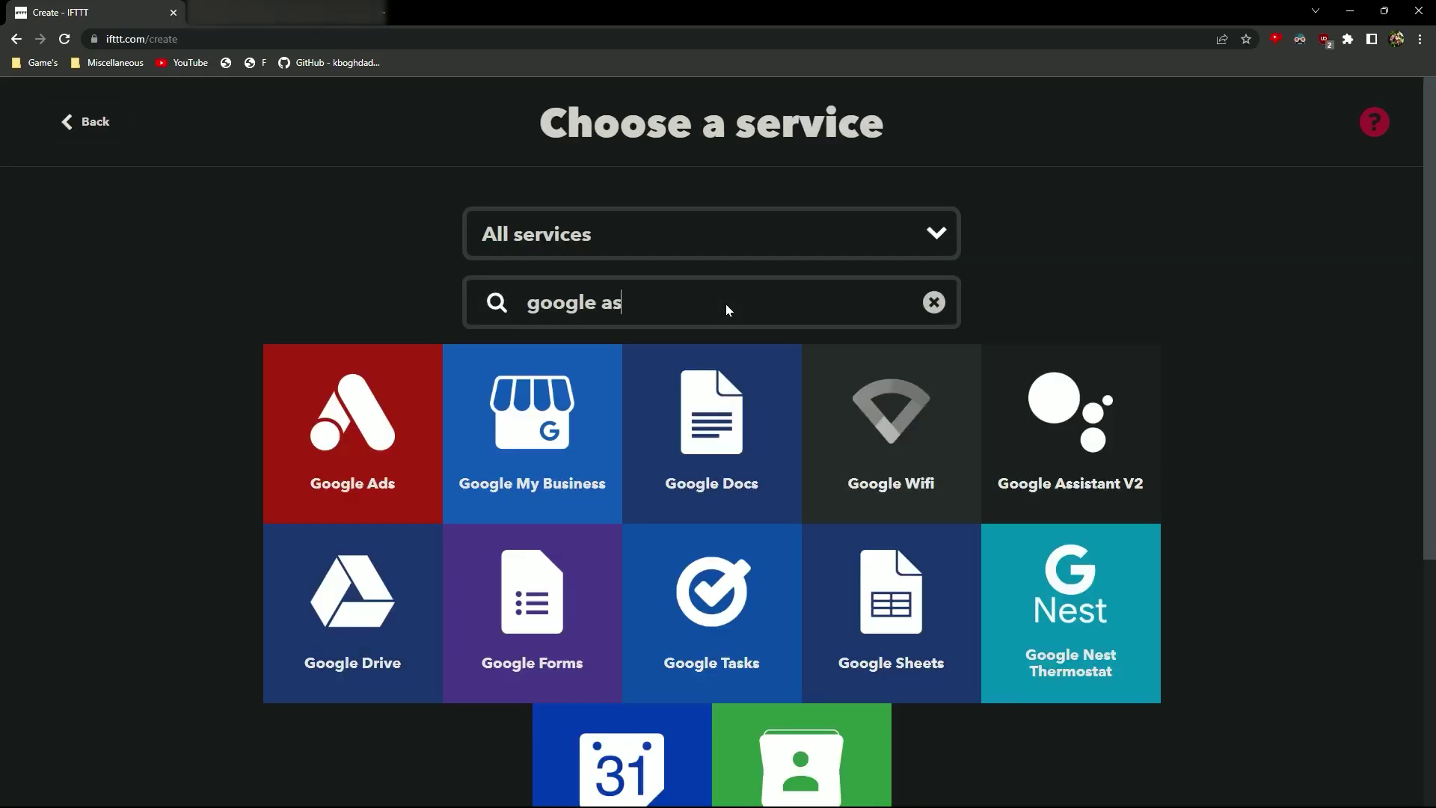
text(sist)
click(677, 427)
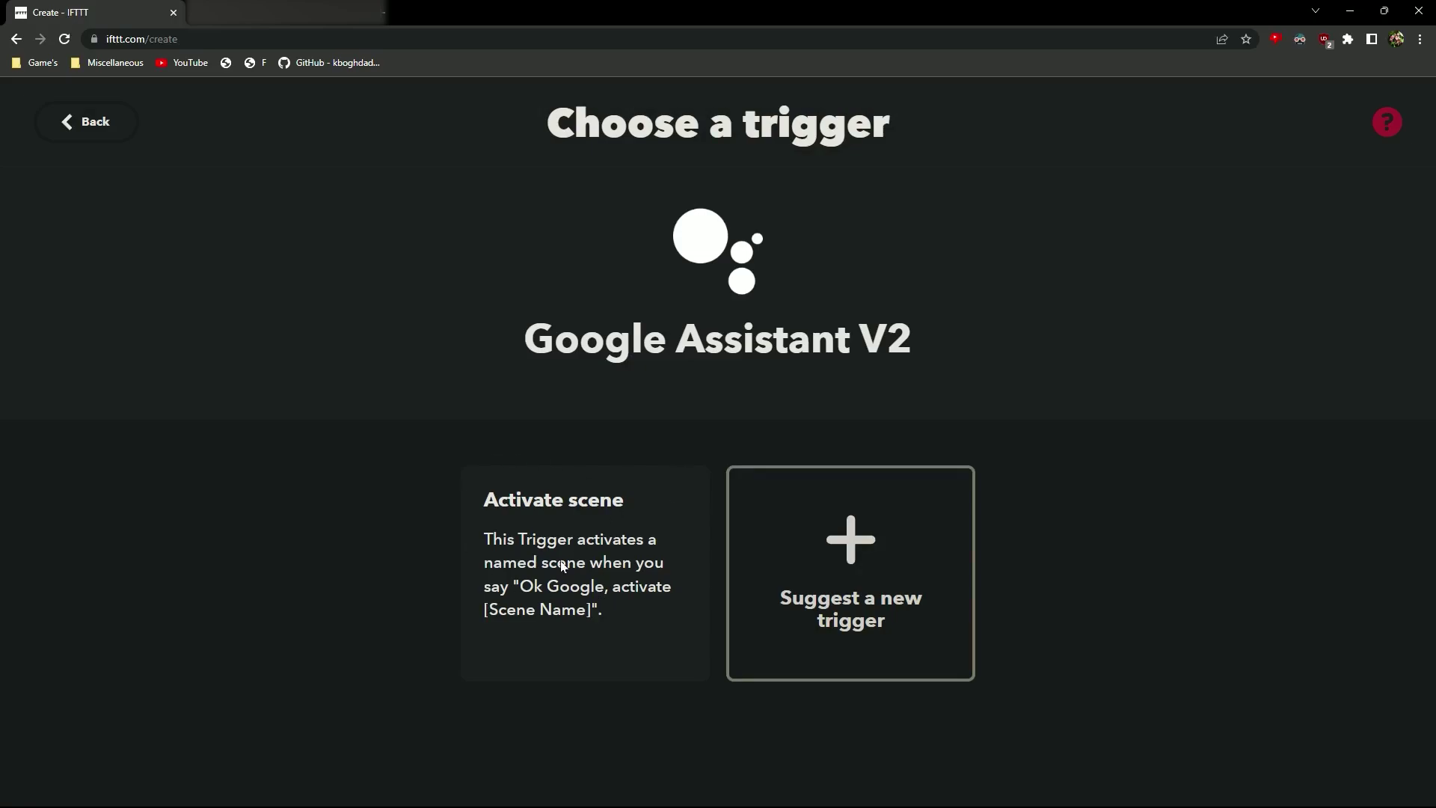
click(573, 509)
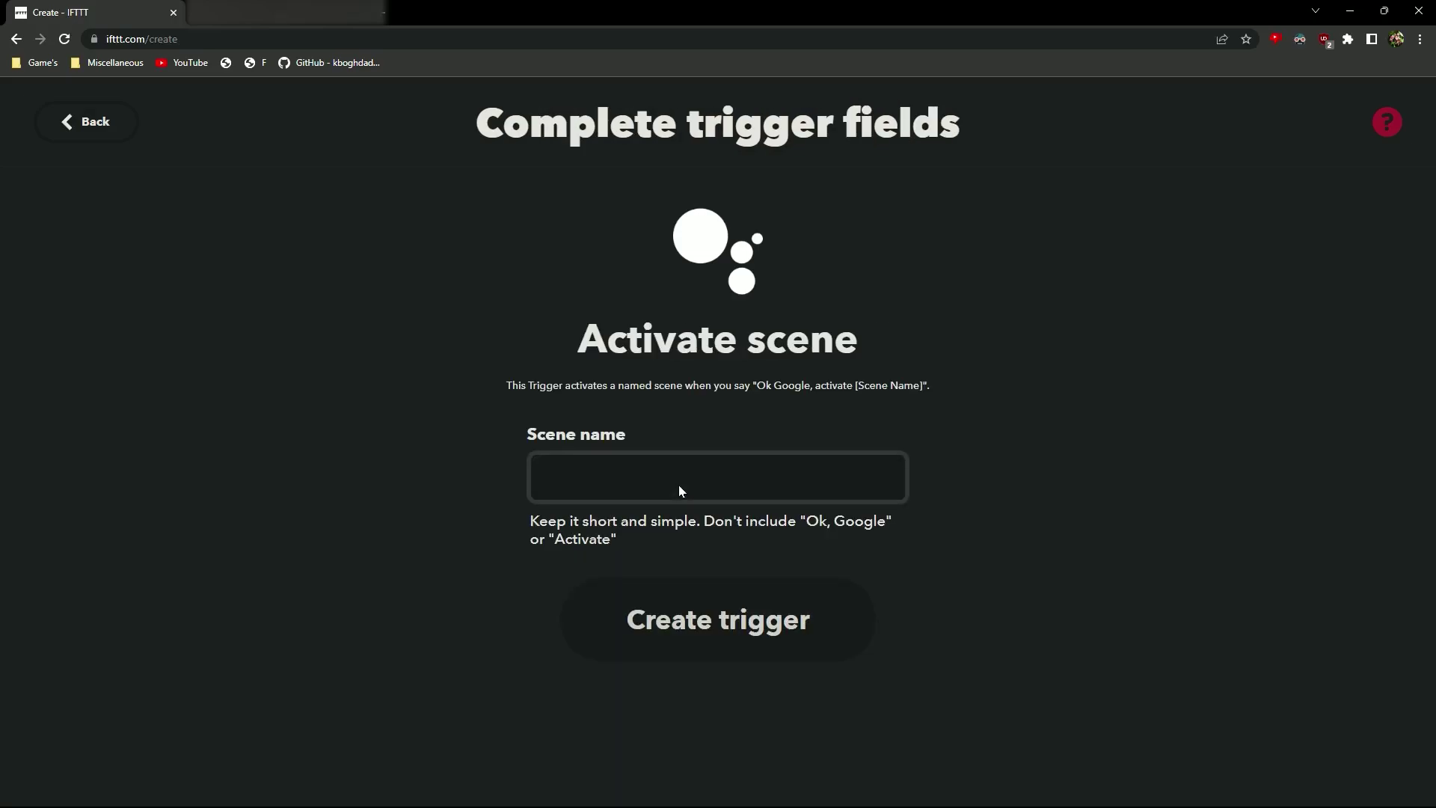
text(app)
text(le)
Step: Name the scene 'carrot the apple', create the trigger, and proceed to Then That
key(ctrl+a)
text(cor)
key(BackSpace)
key(BackSpace)
text(art)
key(BackSpace)
text(rot)
key(ctrl+a)
key(BackSpace)
text(carro)
text(t th)
text(e apple)
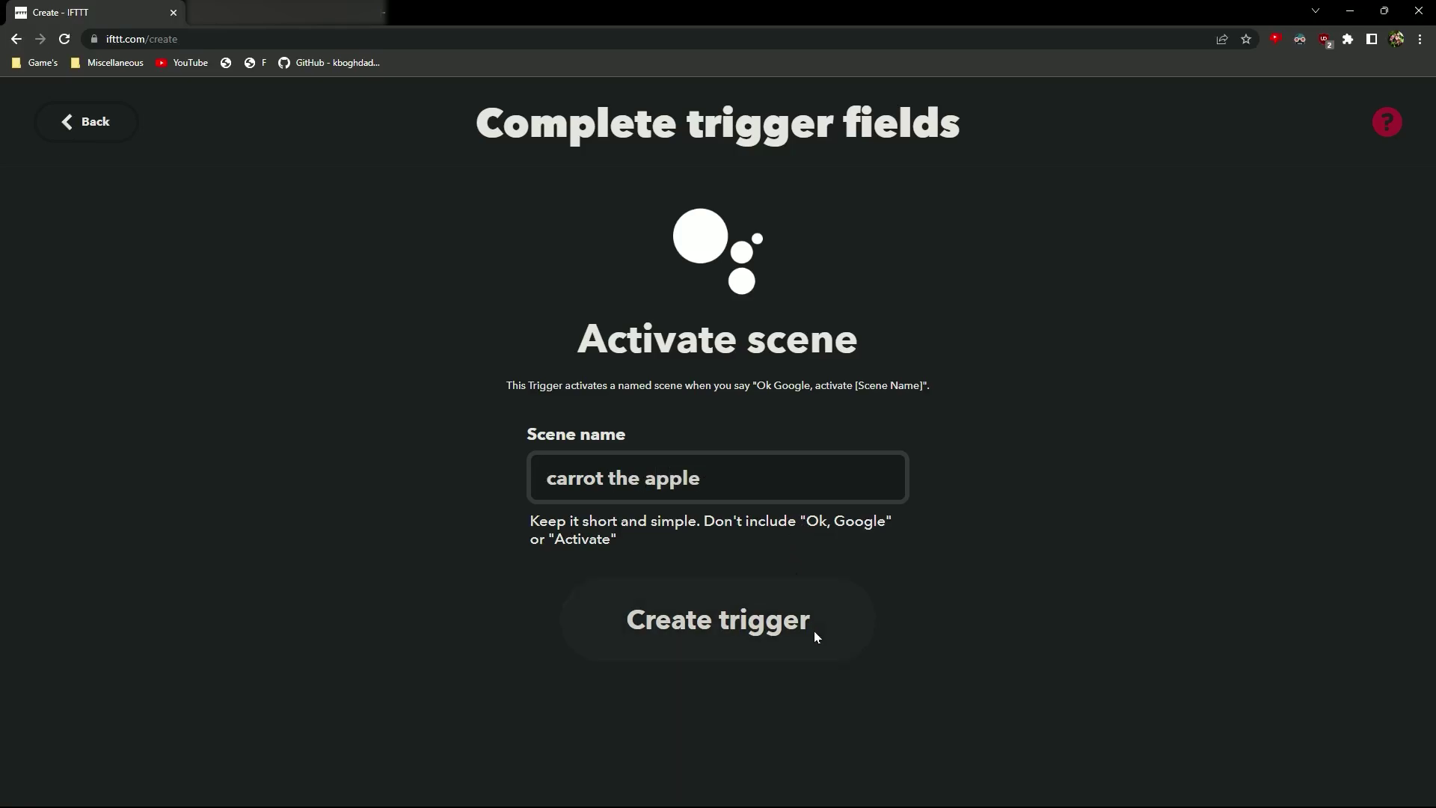
click(808, 629)
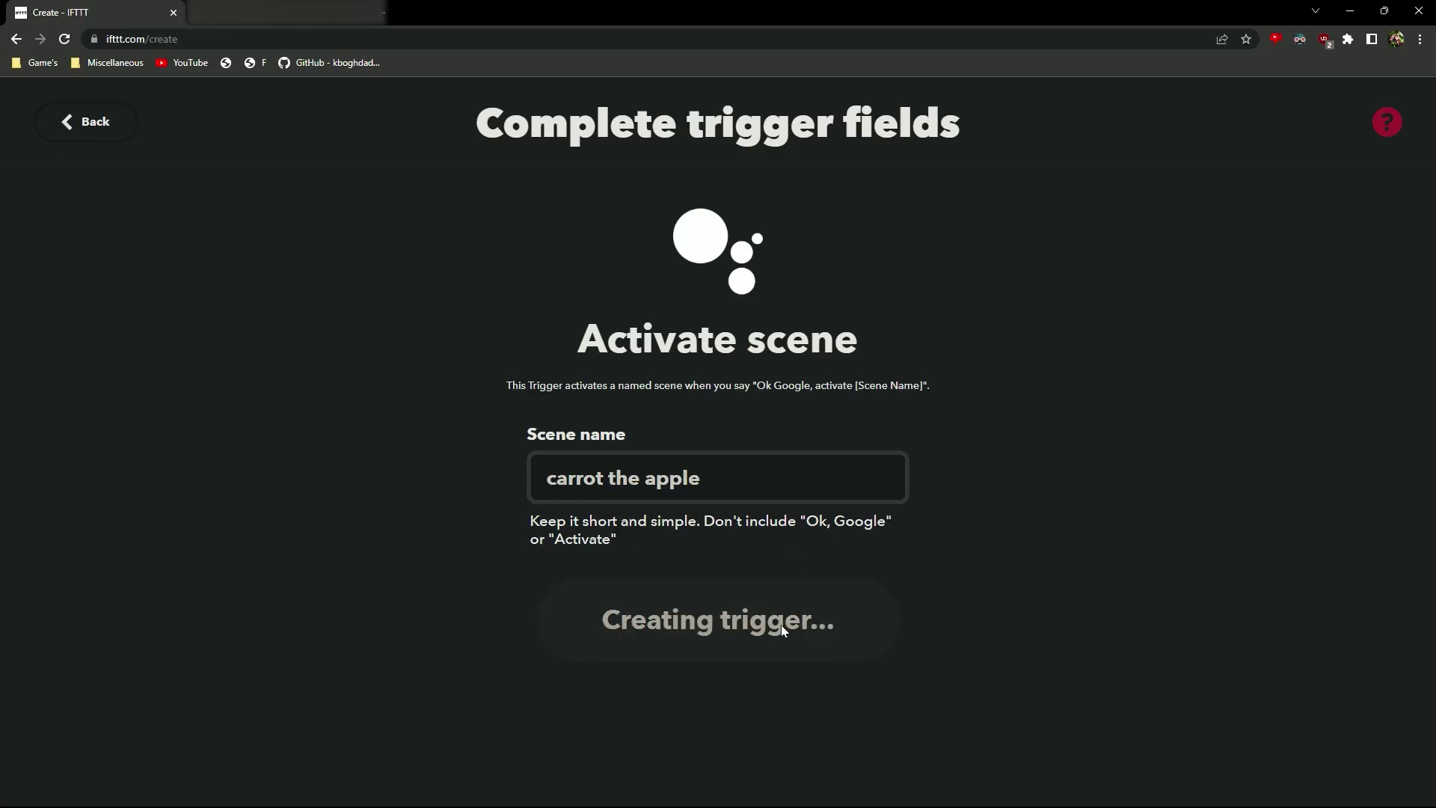
click(914, 489)
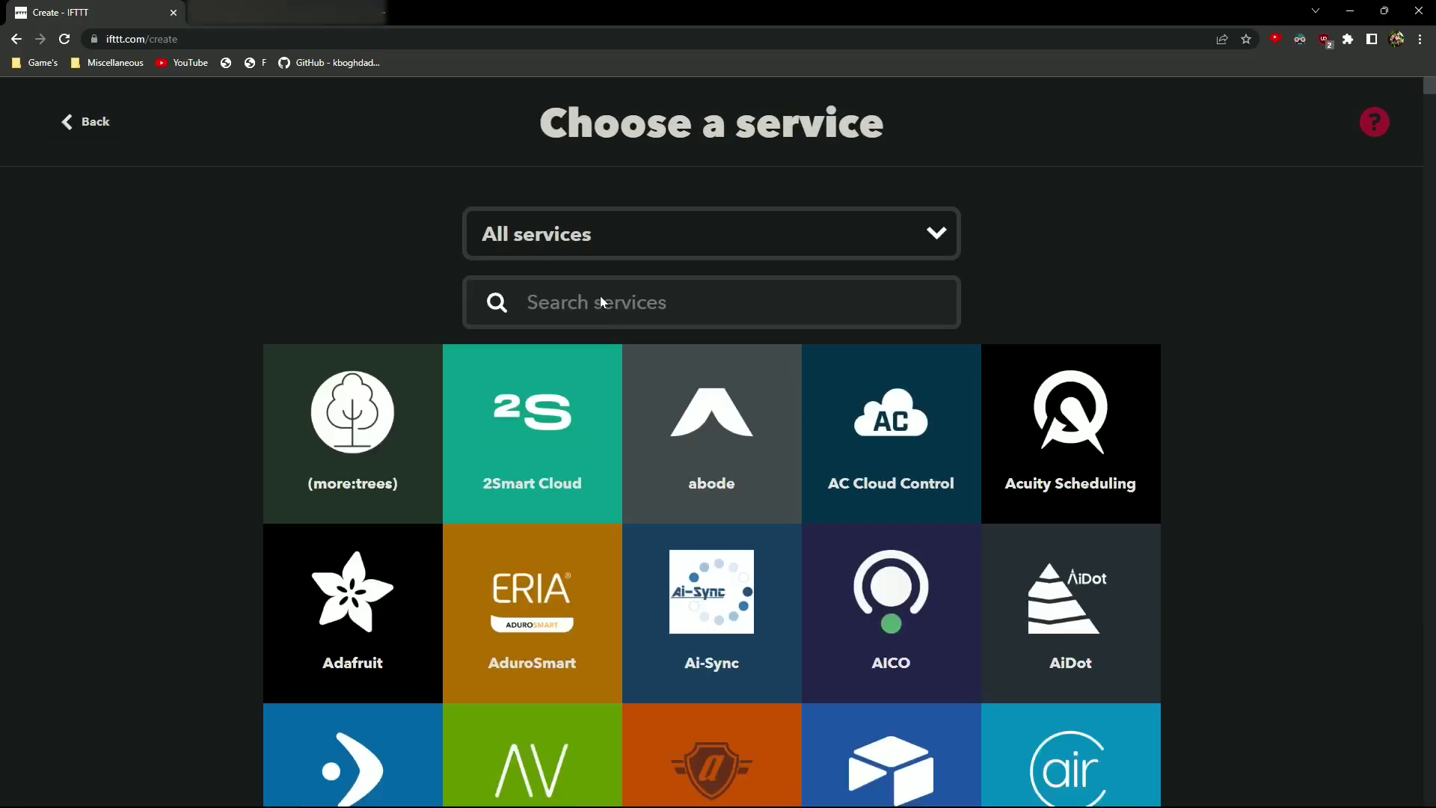
Step: Choose Webhooks' Make a web request as the applet's Then That action
click(70, 122)
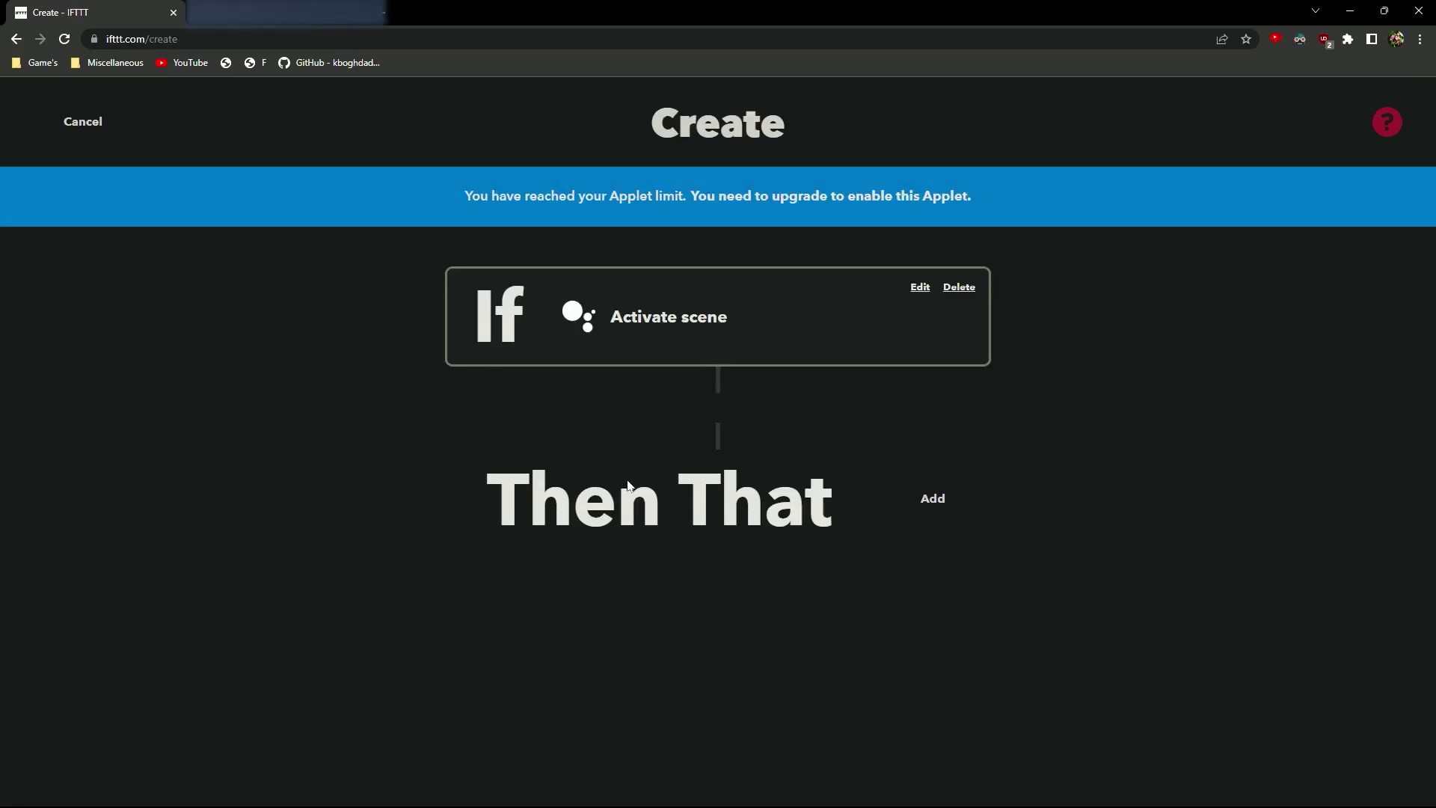
click(875, 494)
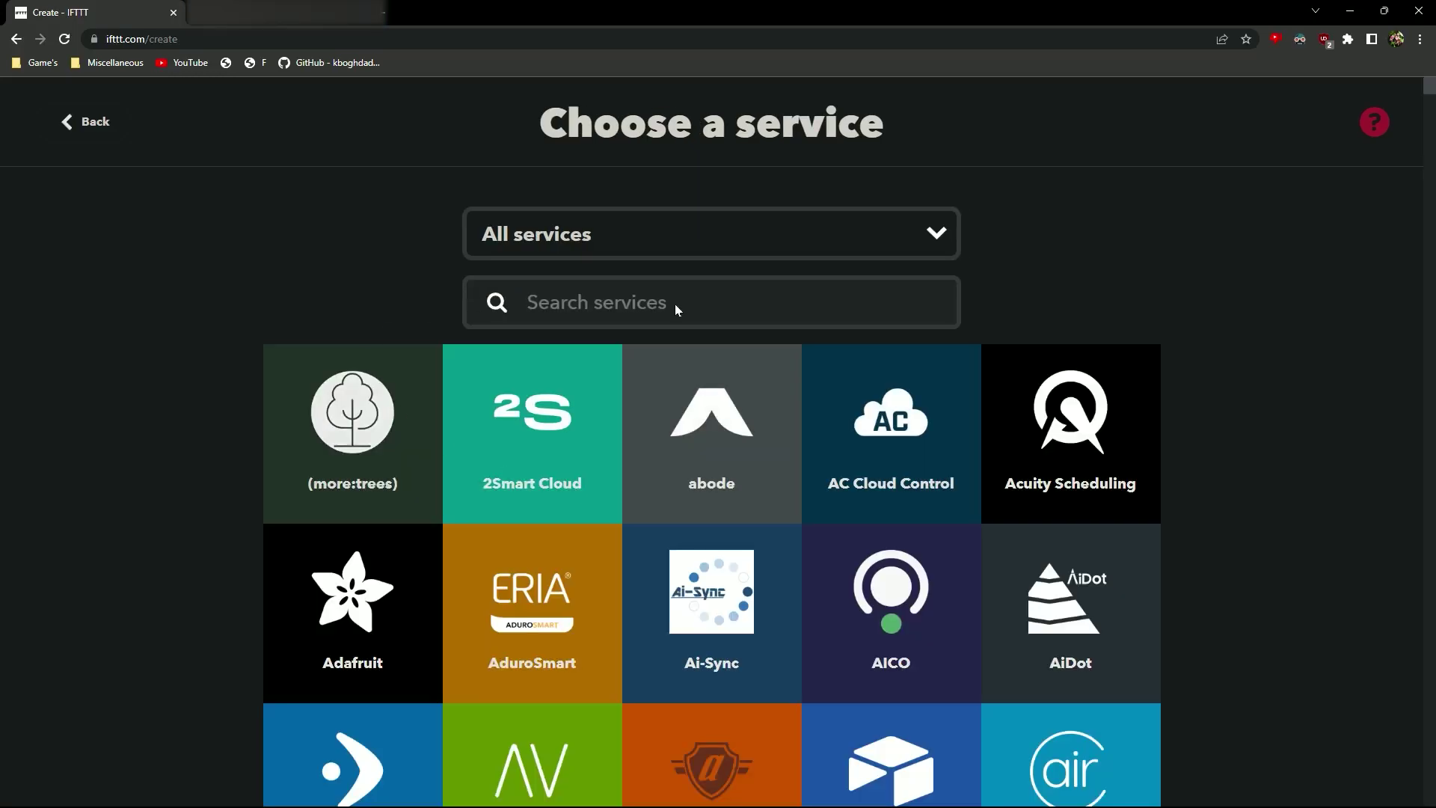
text(web)
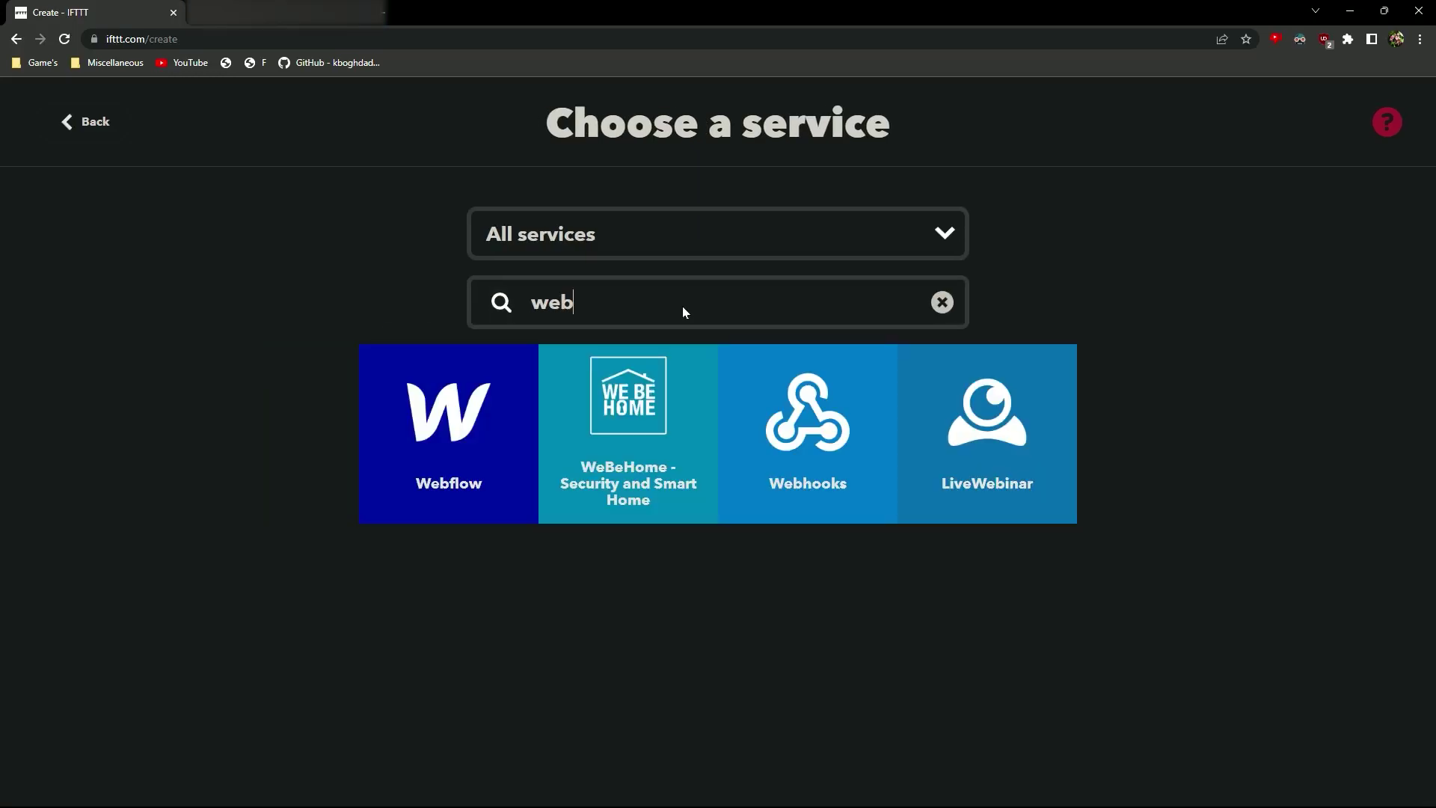
click(764, 388)
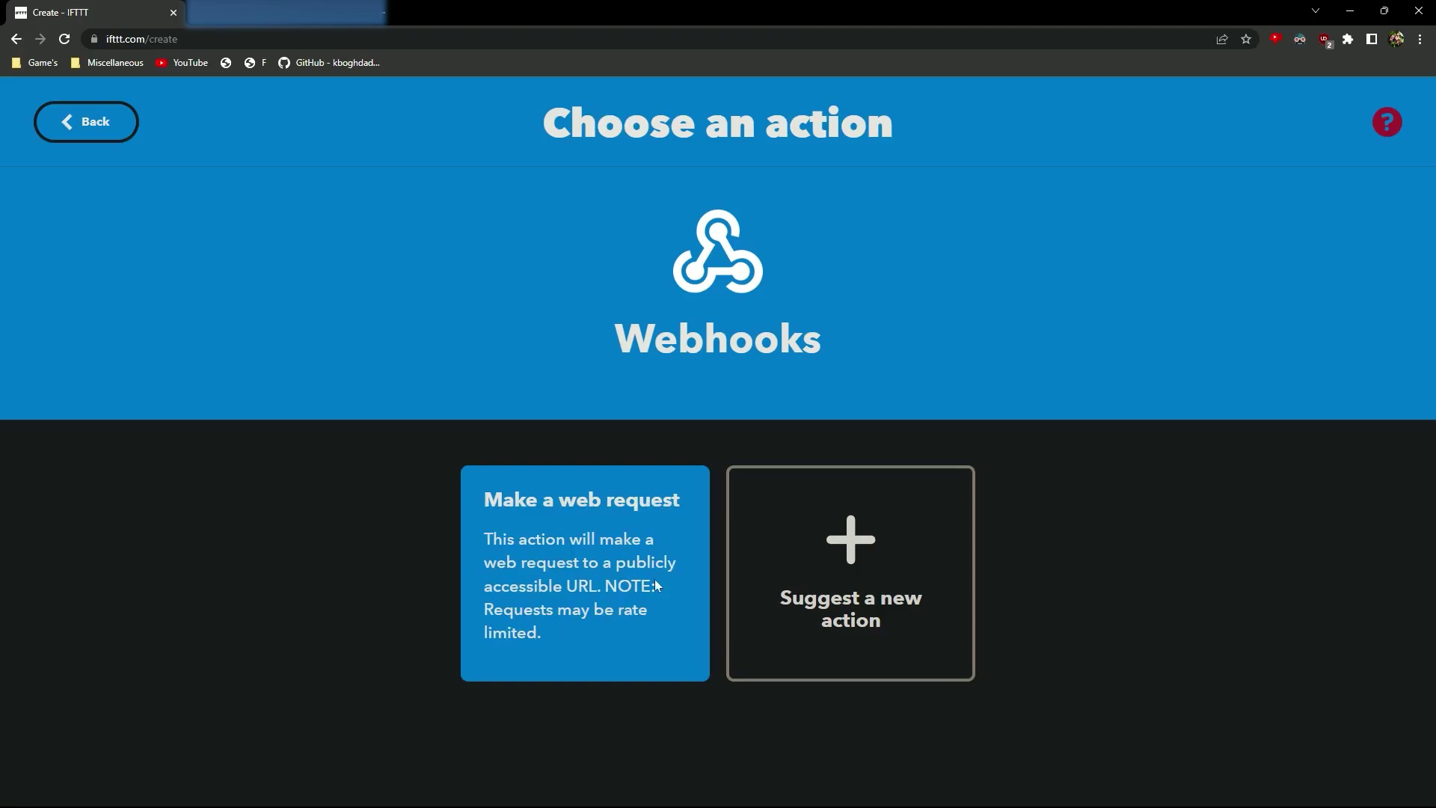
click(627, 616)
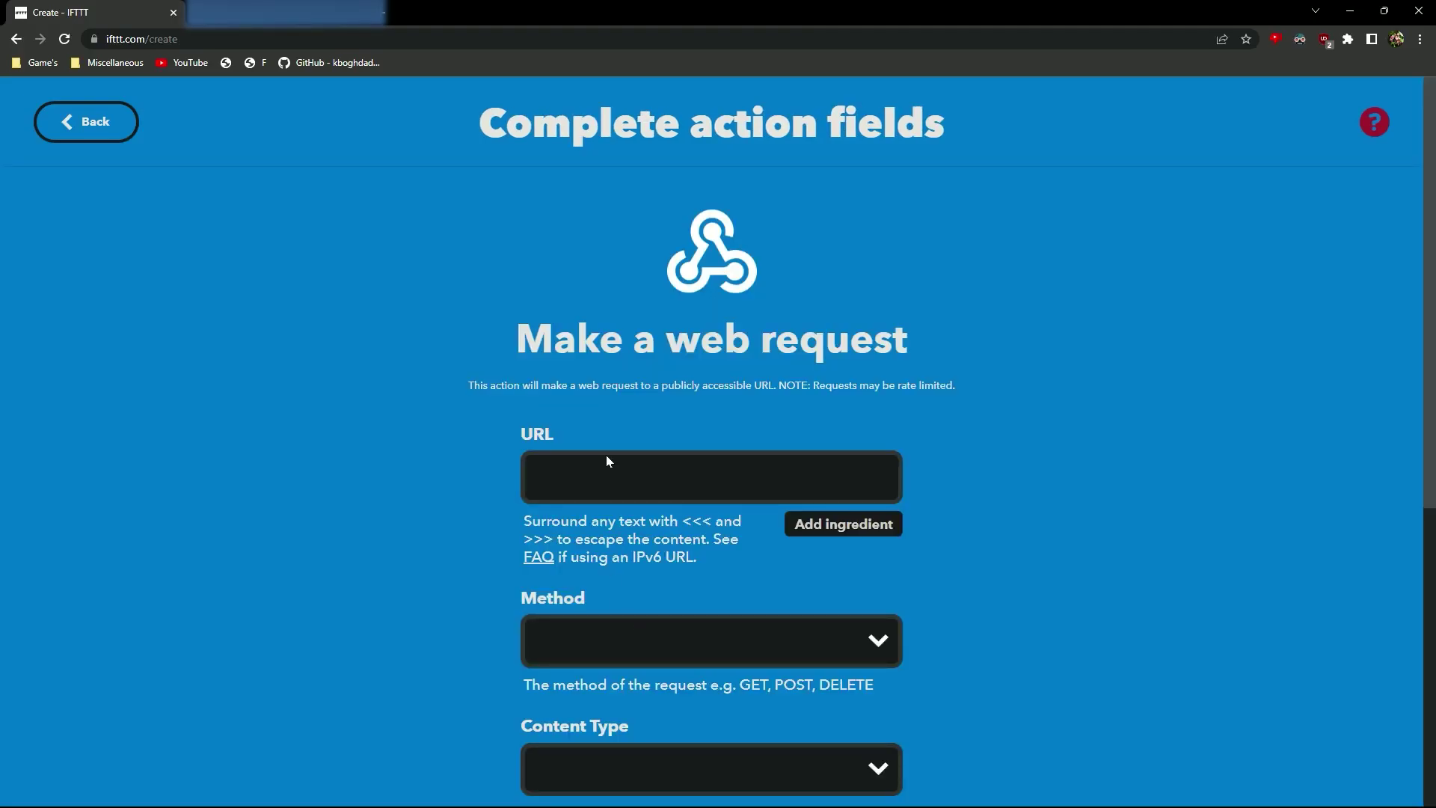
scroll(219, 457, down, 1)
scroll(468, 471, down, 1)
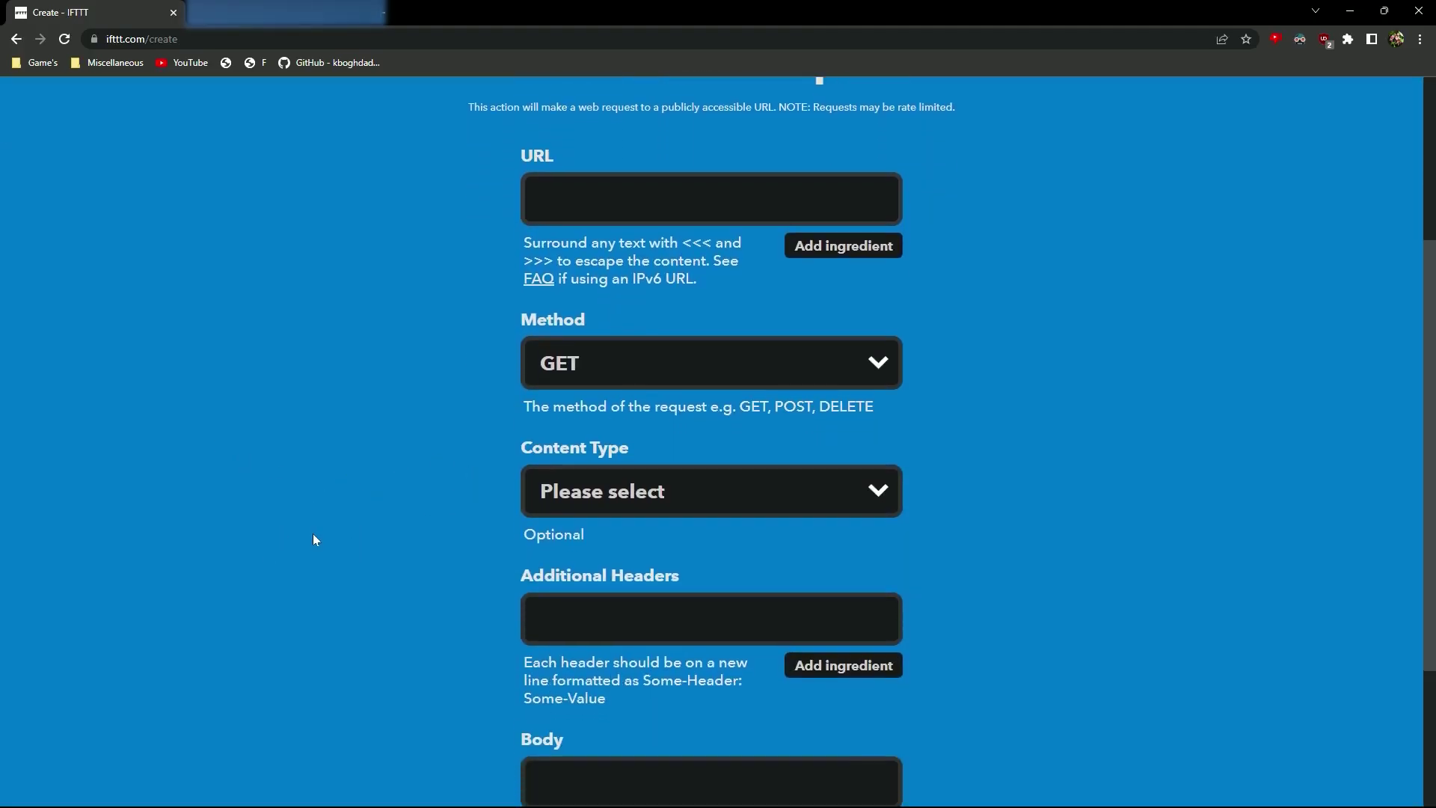
scroll(313, 540, down, 2)
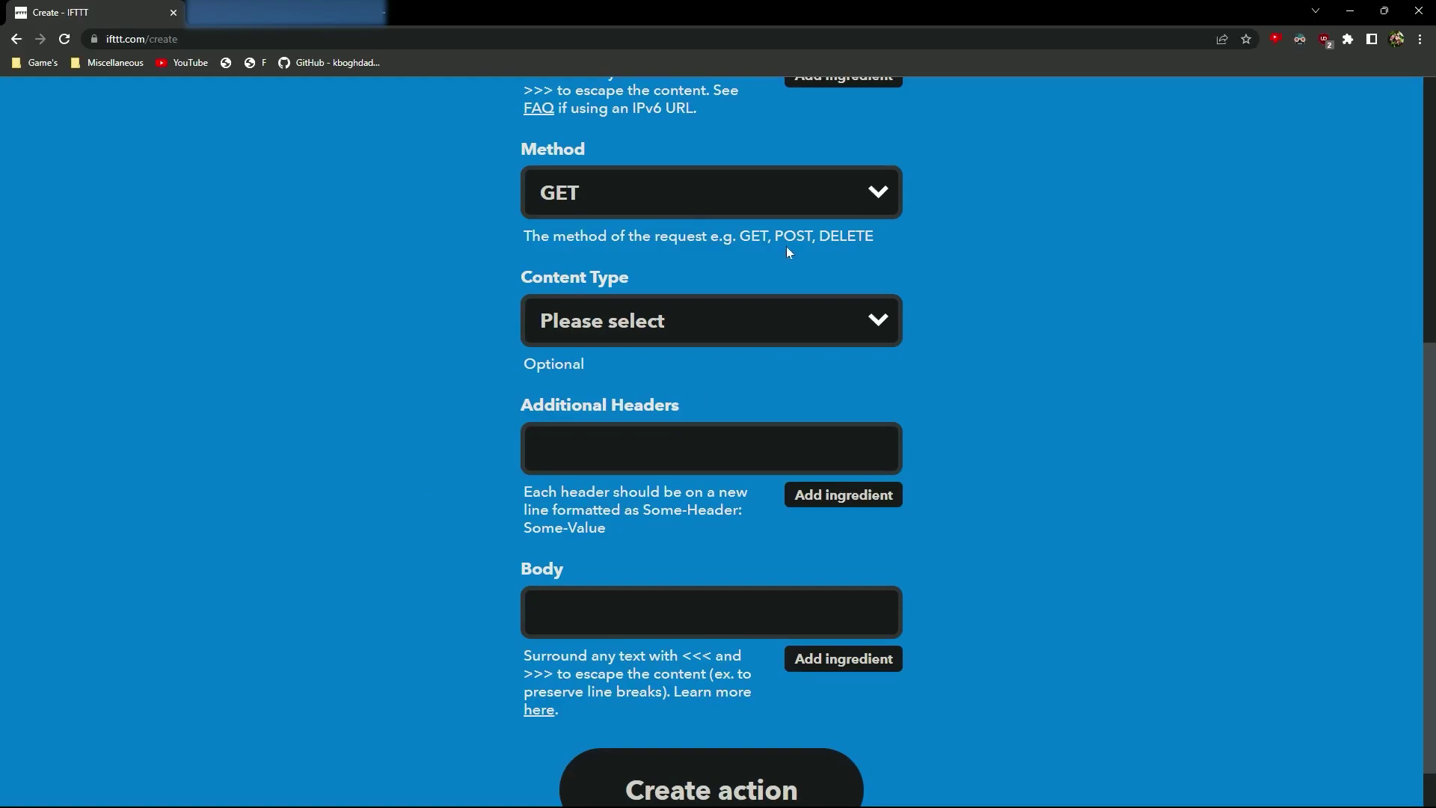
scroll(469, 495, up, 1)
scroll(224, 308, up, 2)
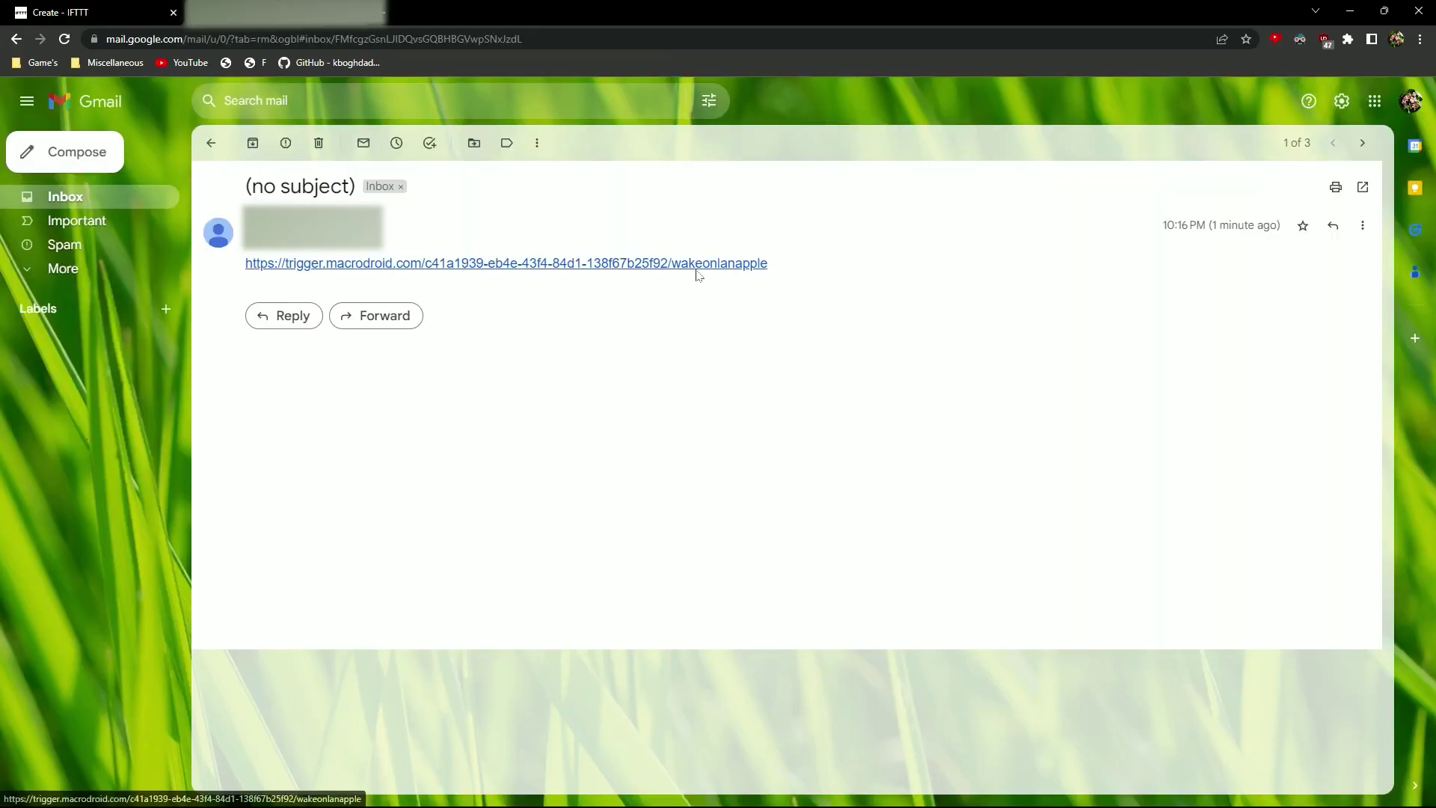
Step: Copy the MacroDroid trigger link address from the Gmail message
right_click(678, 266)
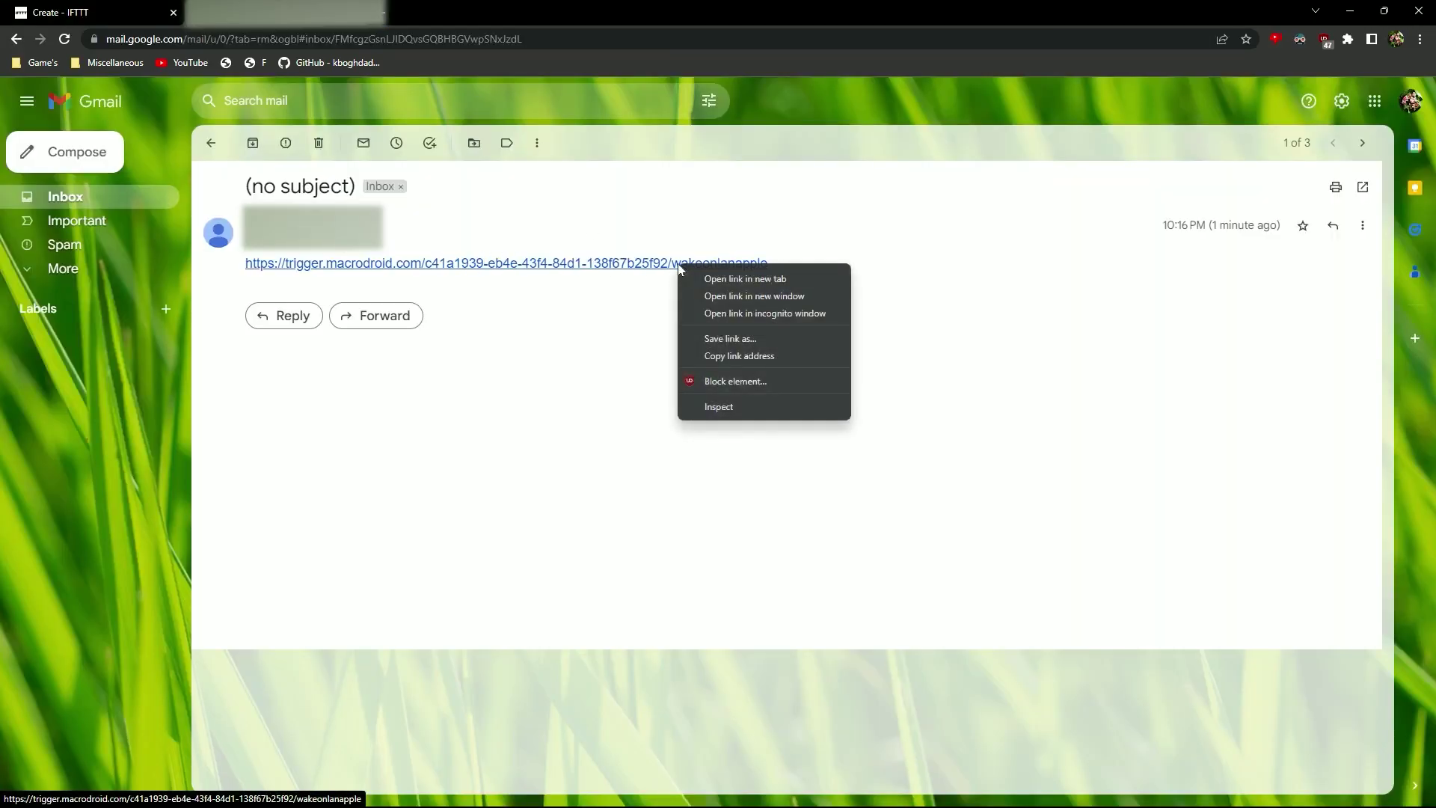
click(719, 356)
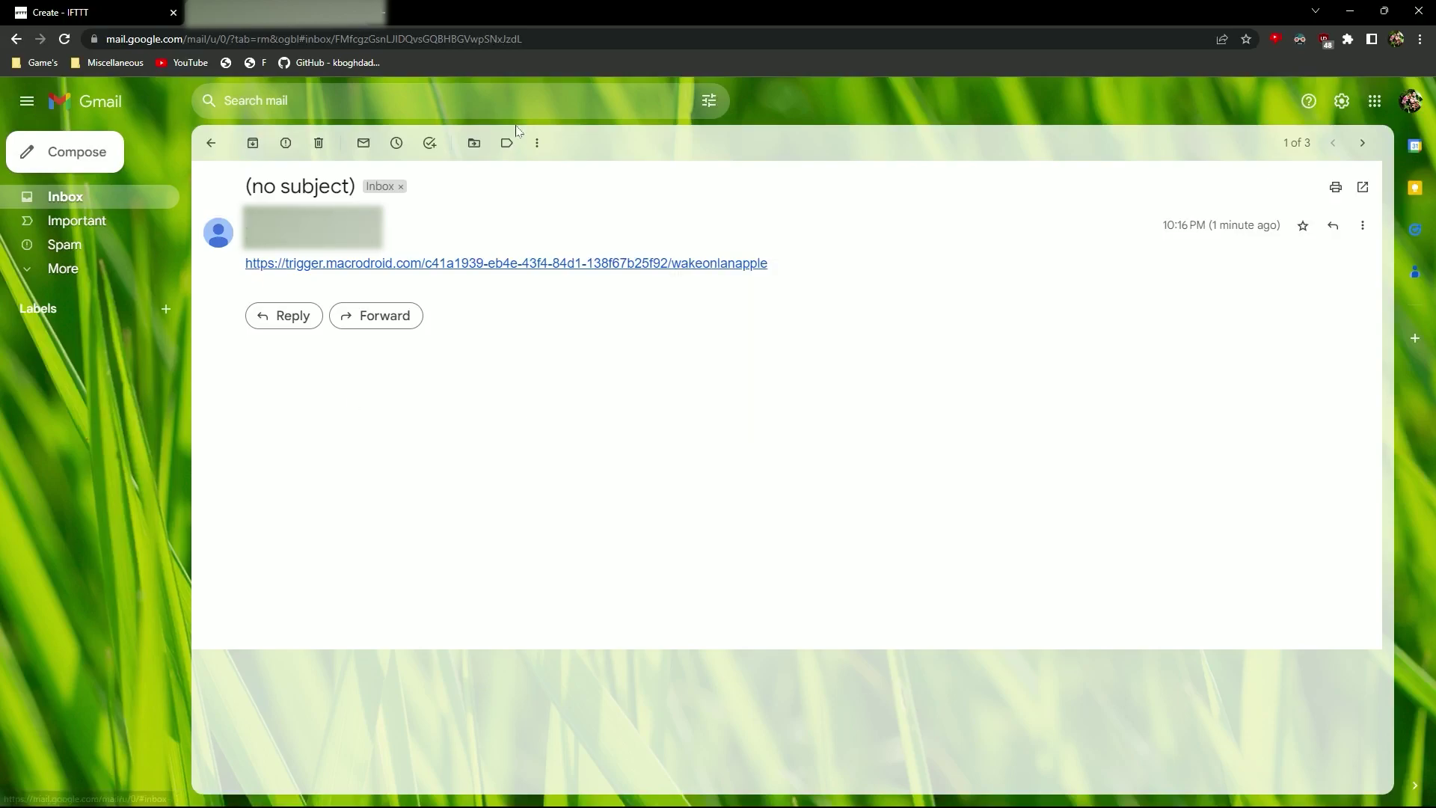
Step: Paste the MacroDroid link as the request URL, create the action, and reach the applet review page
click(91, 13)
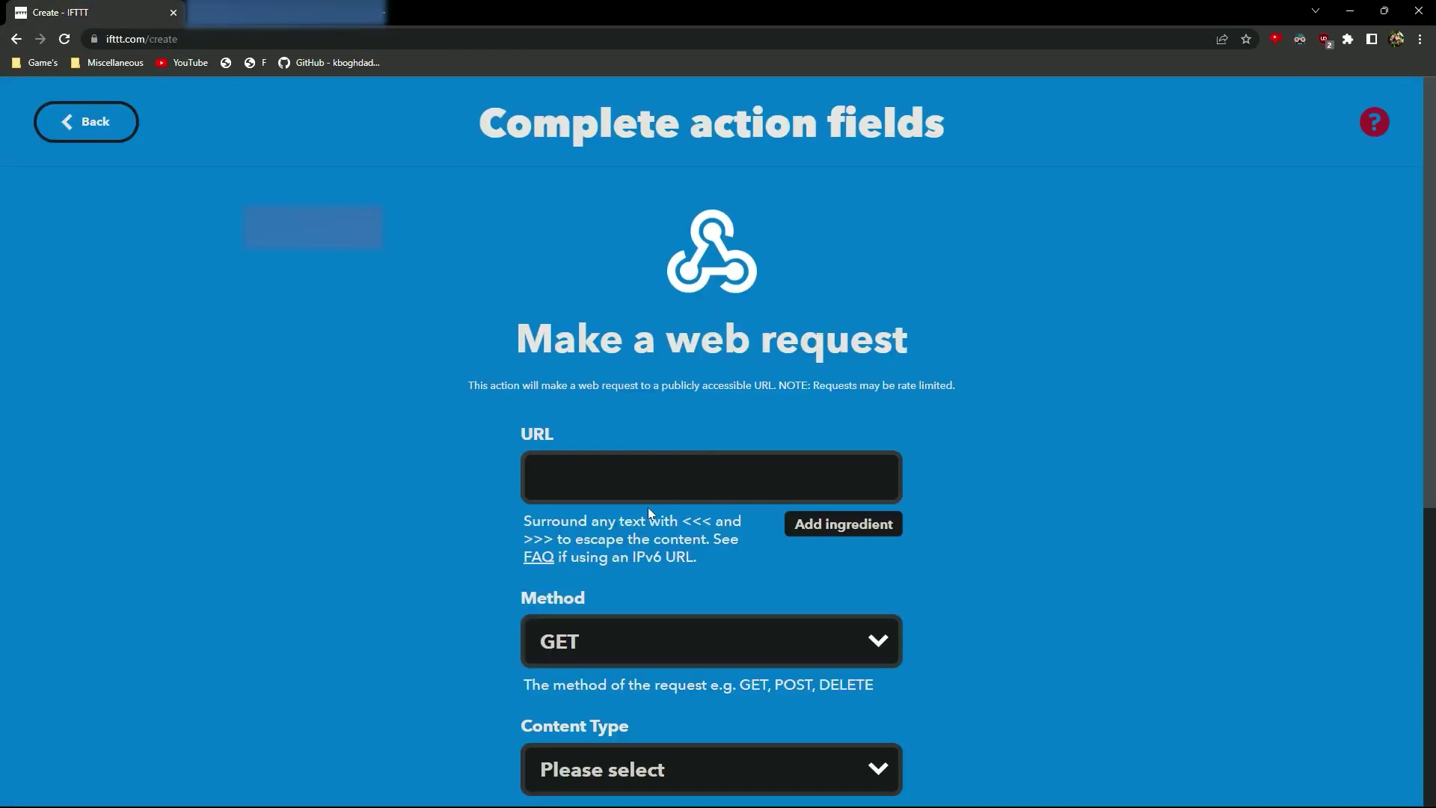
click(647, 494)
key(ctrl+v)
scroll(991, 536, down, 3)
scroll(993, 545, down, 3)
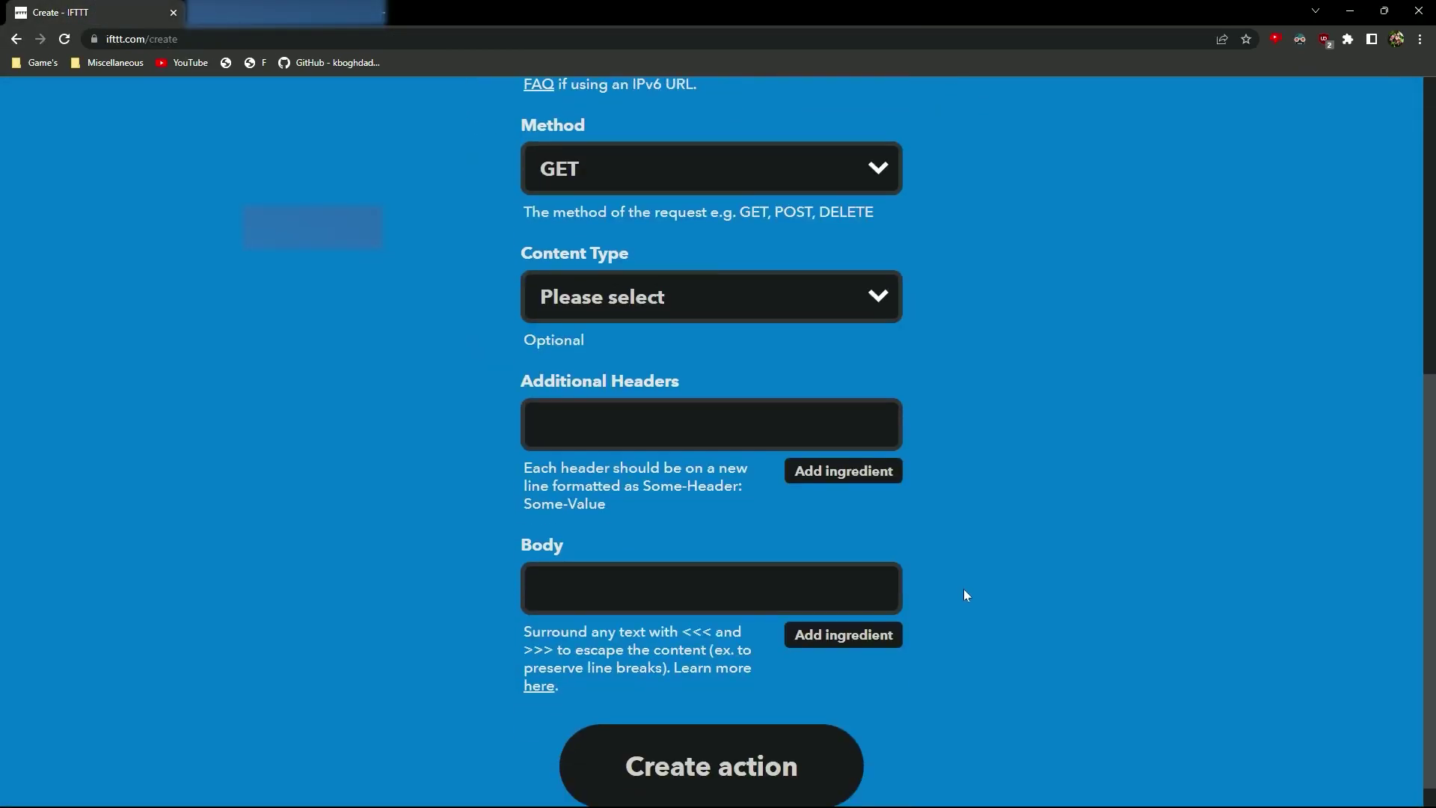
click(683, 725)
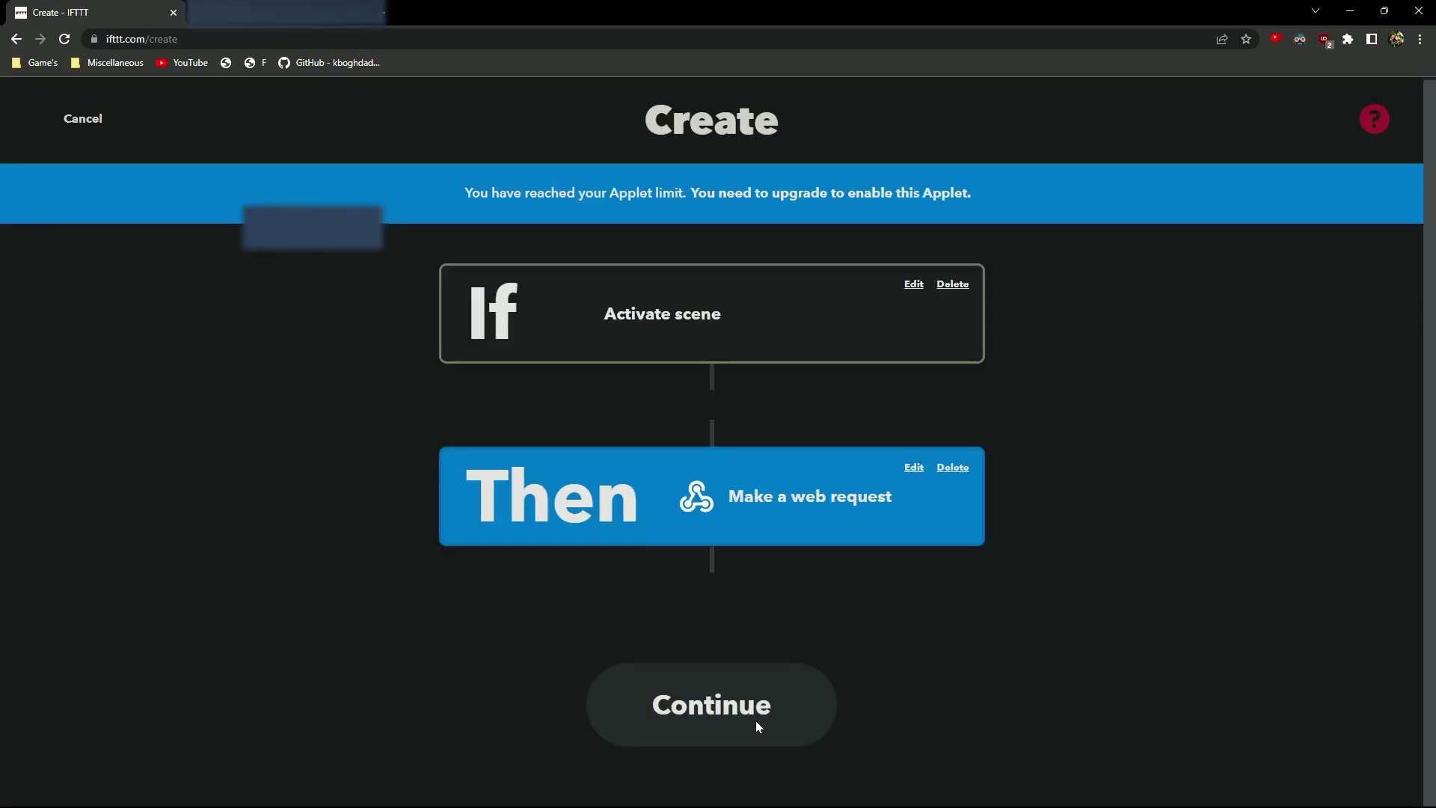
click(755, 681)
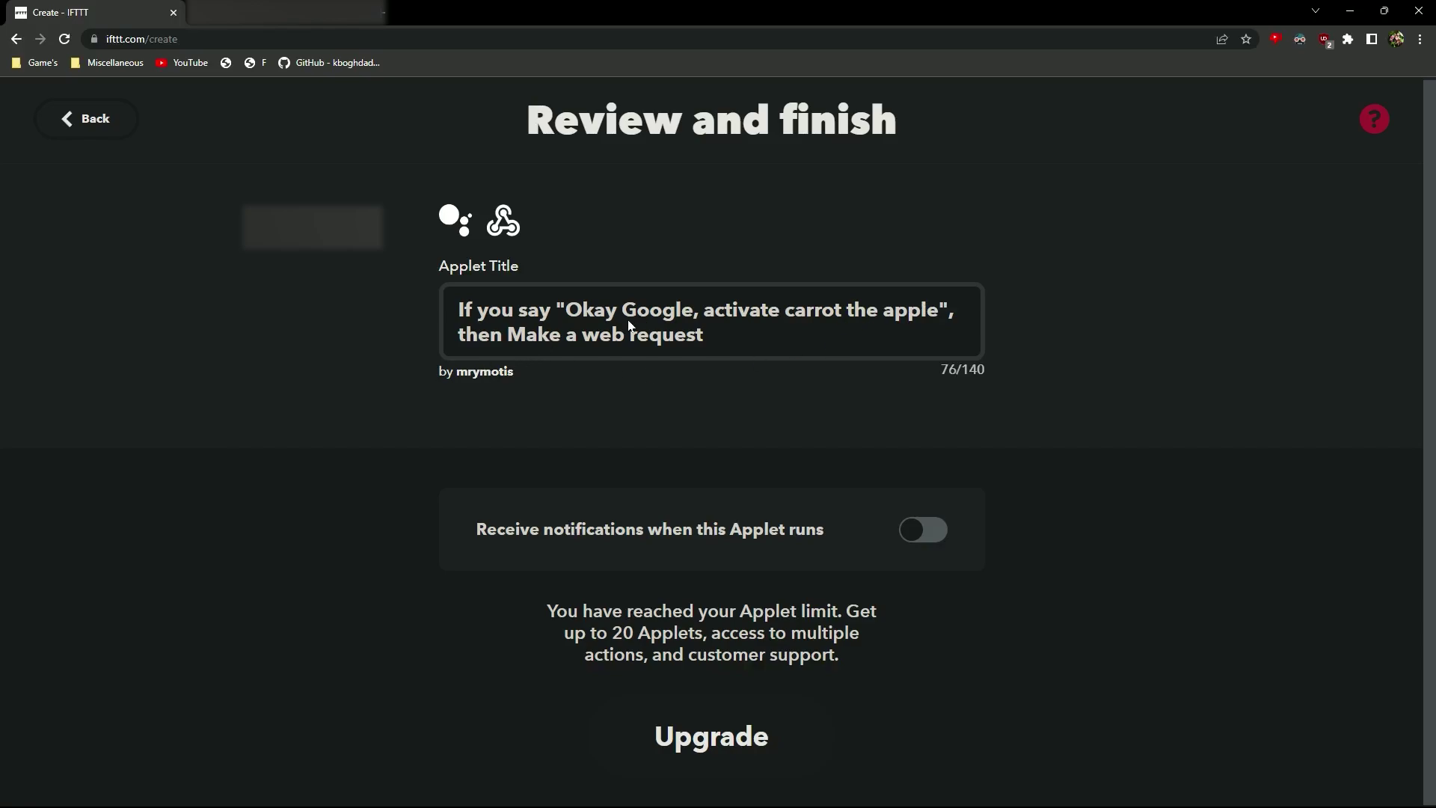
scroll(734, 662, down, 1)
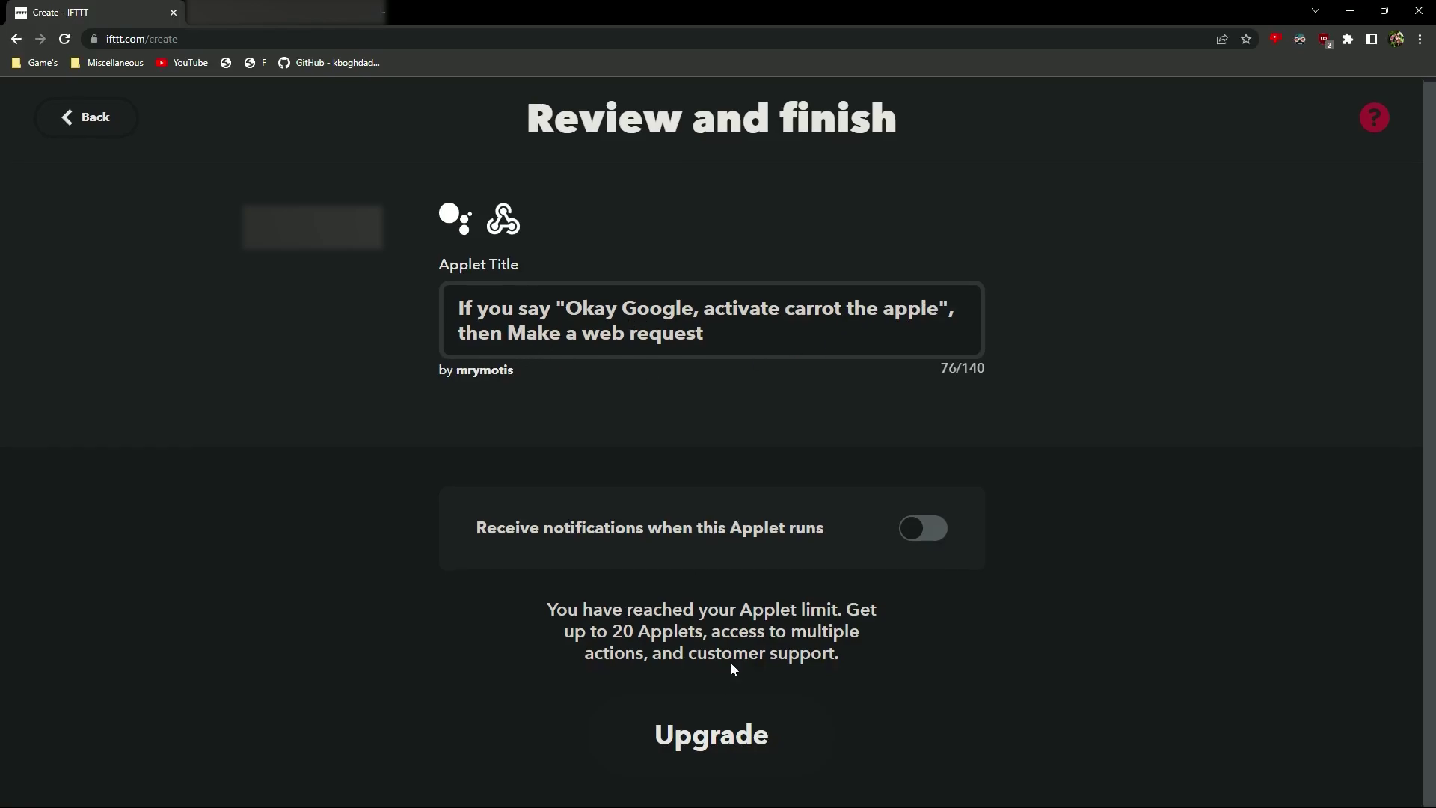
click(101, 113)
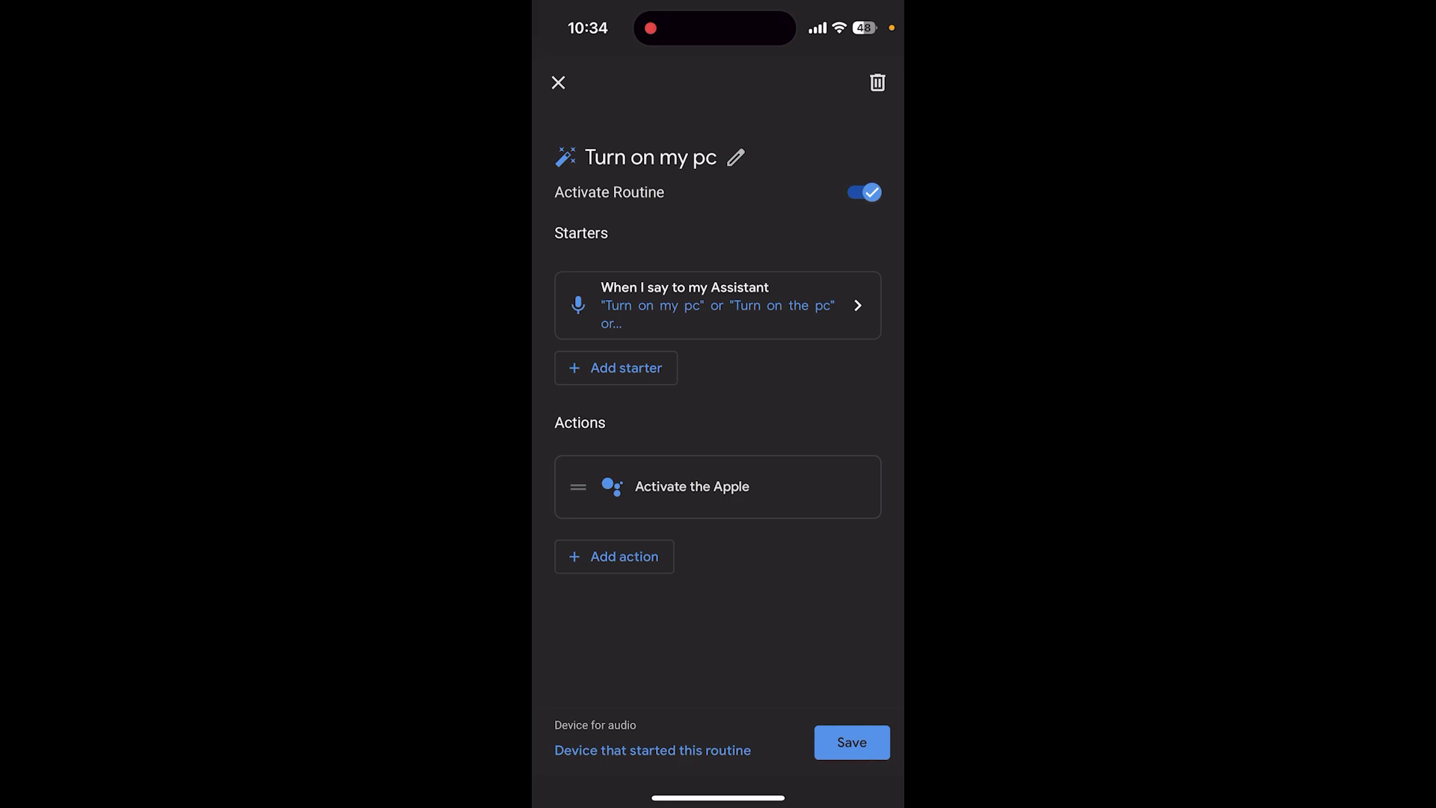
Step: Review the routine's six voice starter phrases, then view its Activate the Apple custom command
click(718, 306)
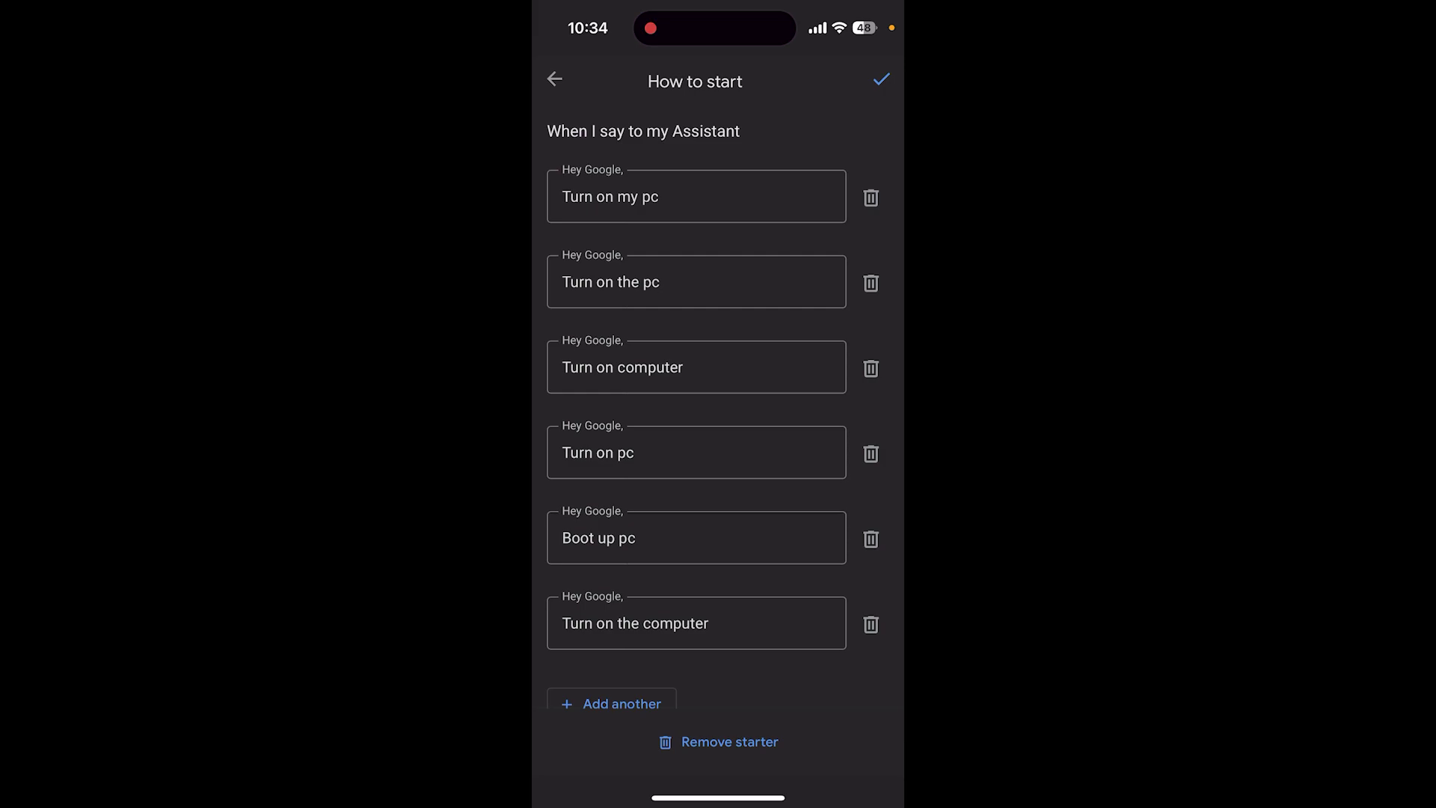
click(880, 79)
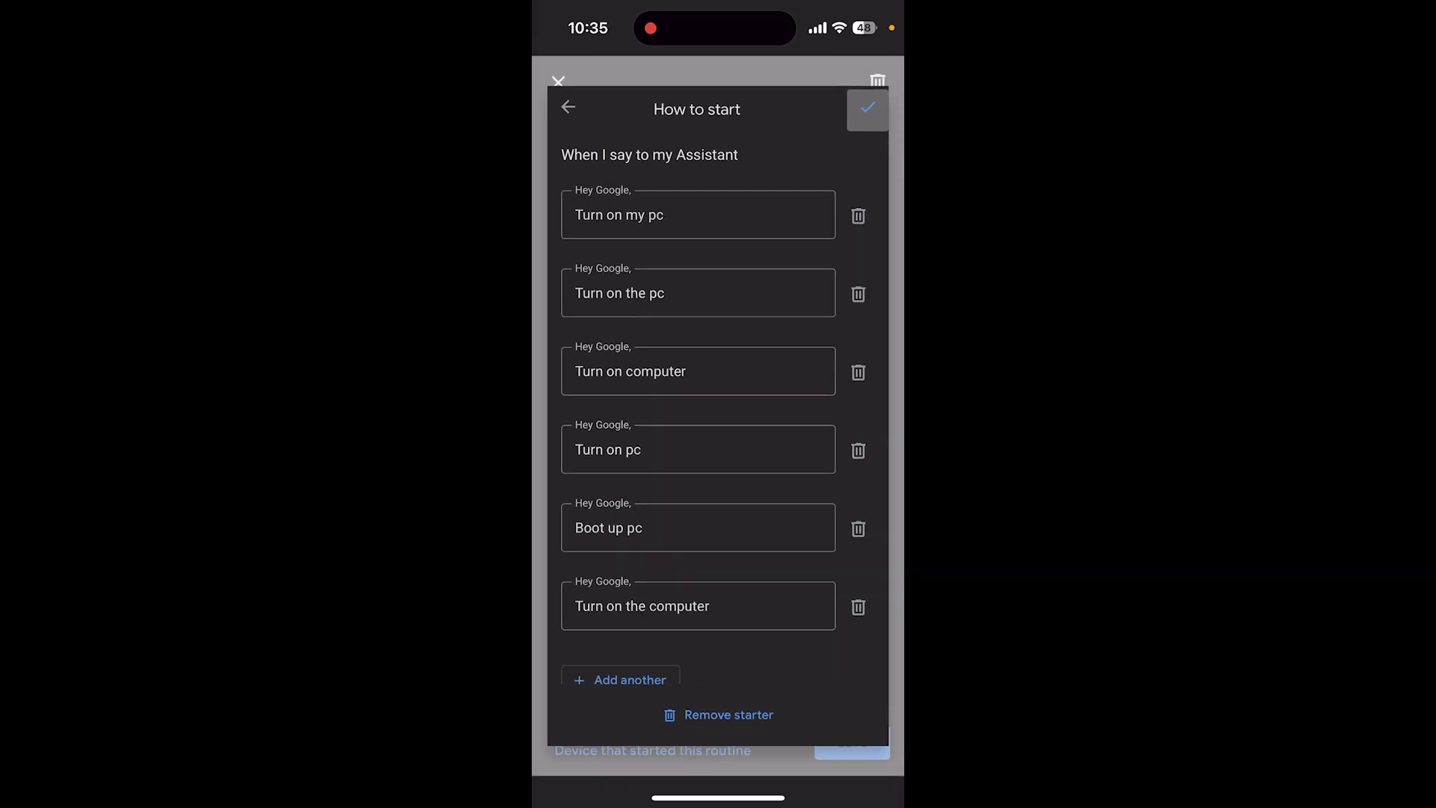
click(719, 486)
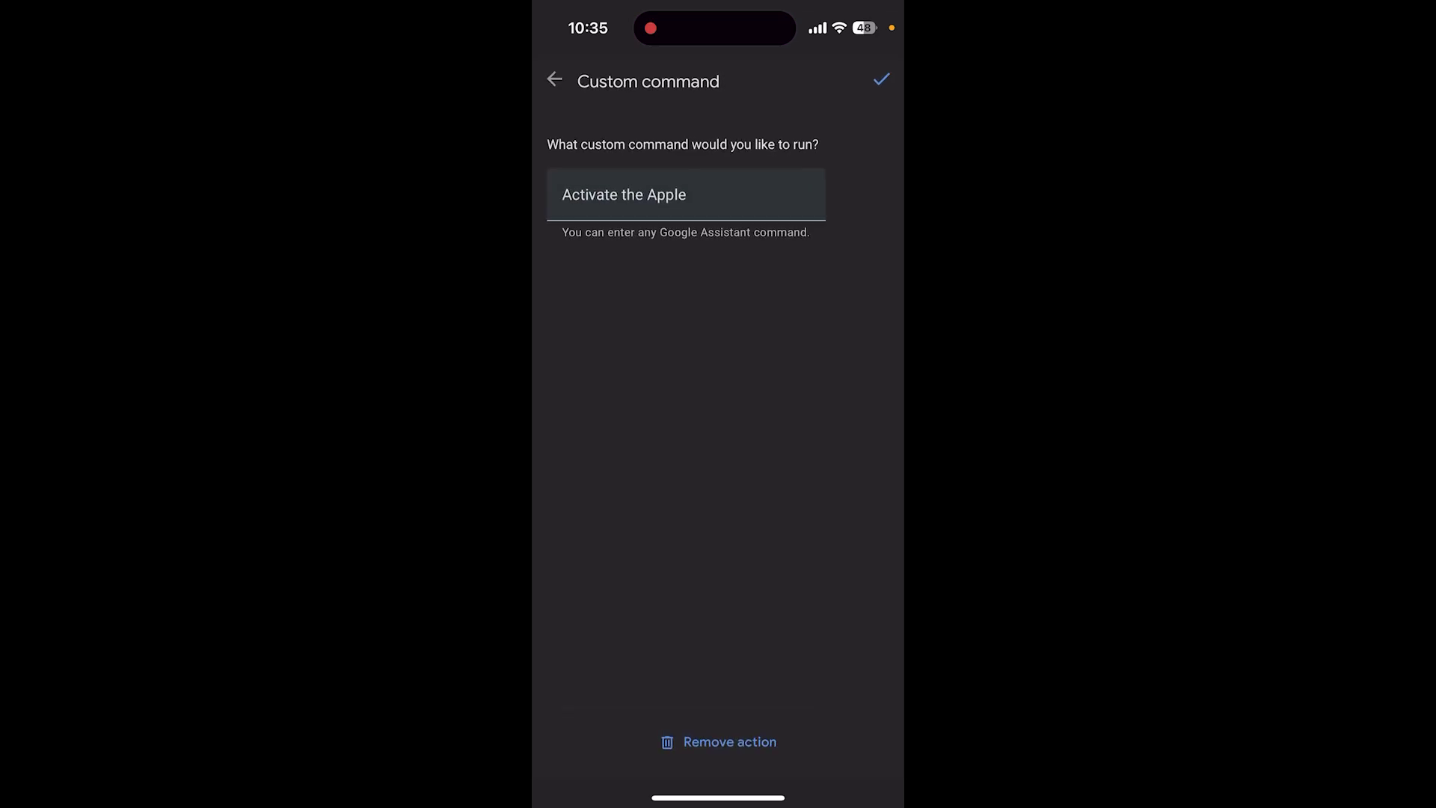